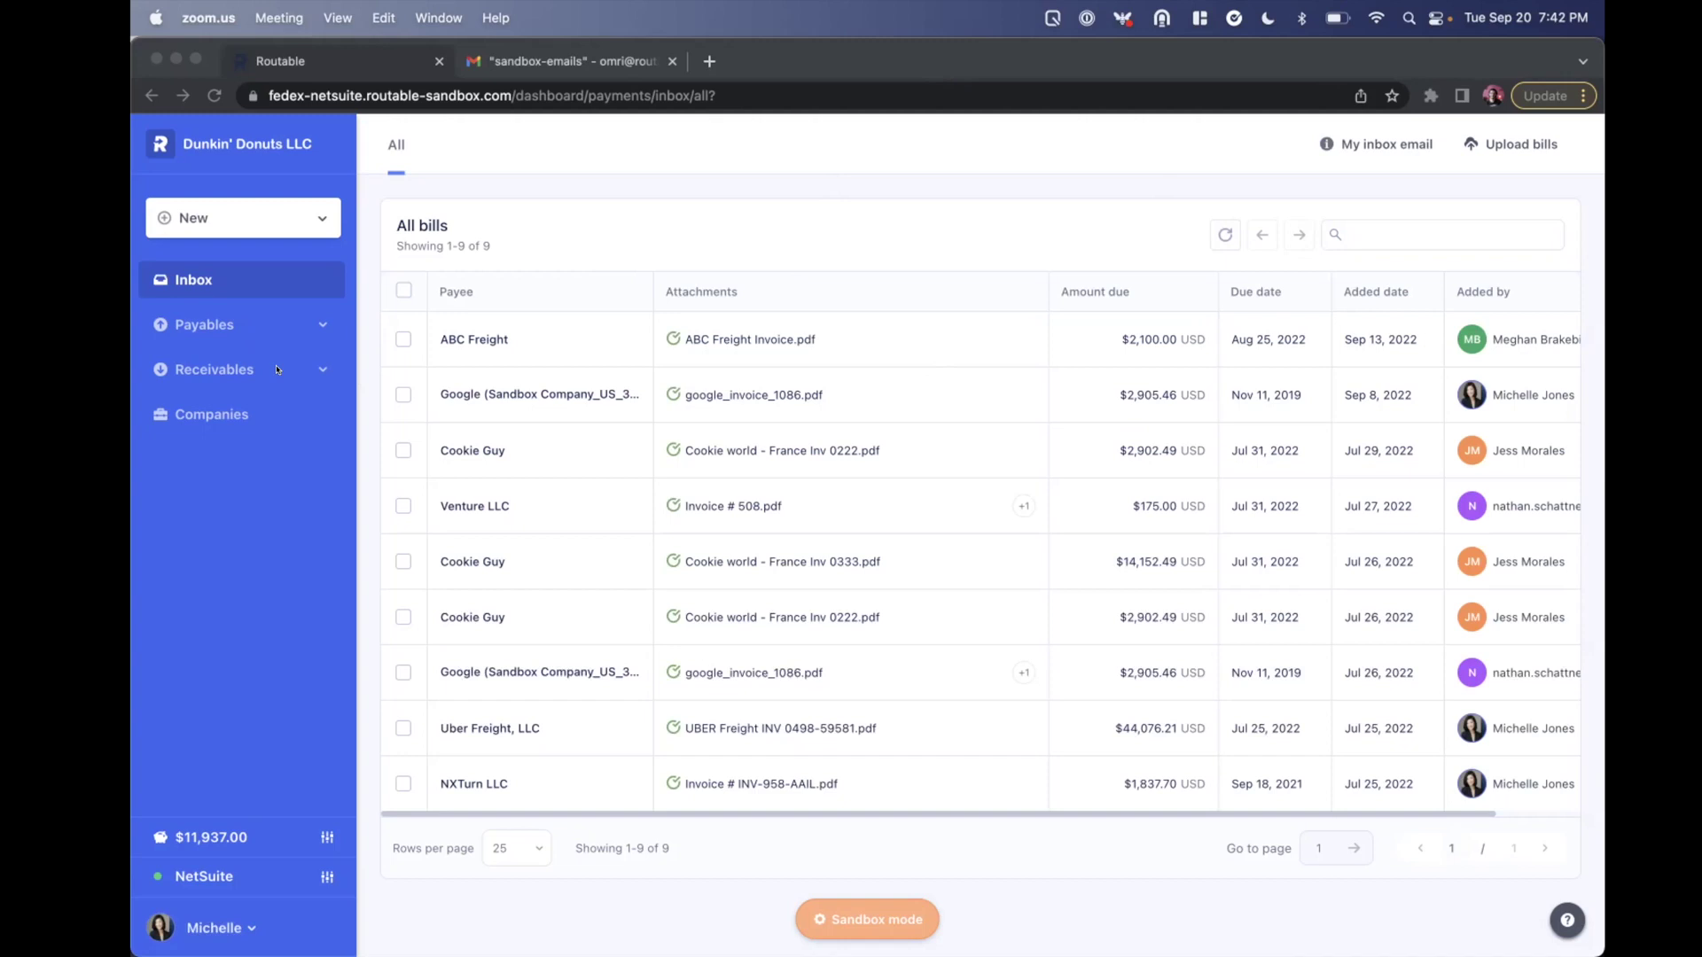
Start a new vendor payment and pick the vendor by searching for its name.
click(243, 215)
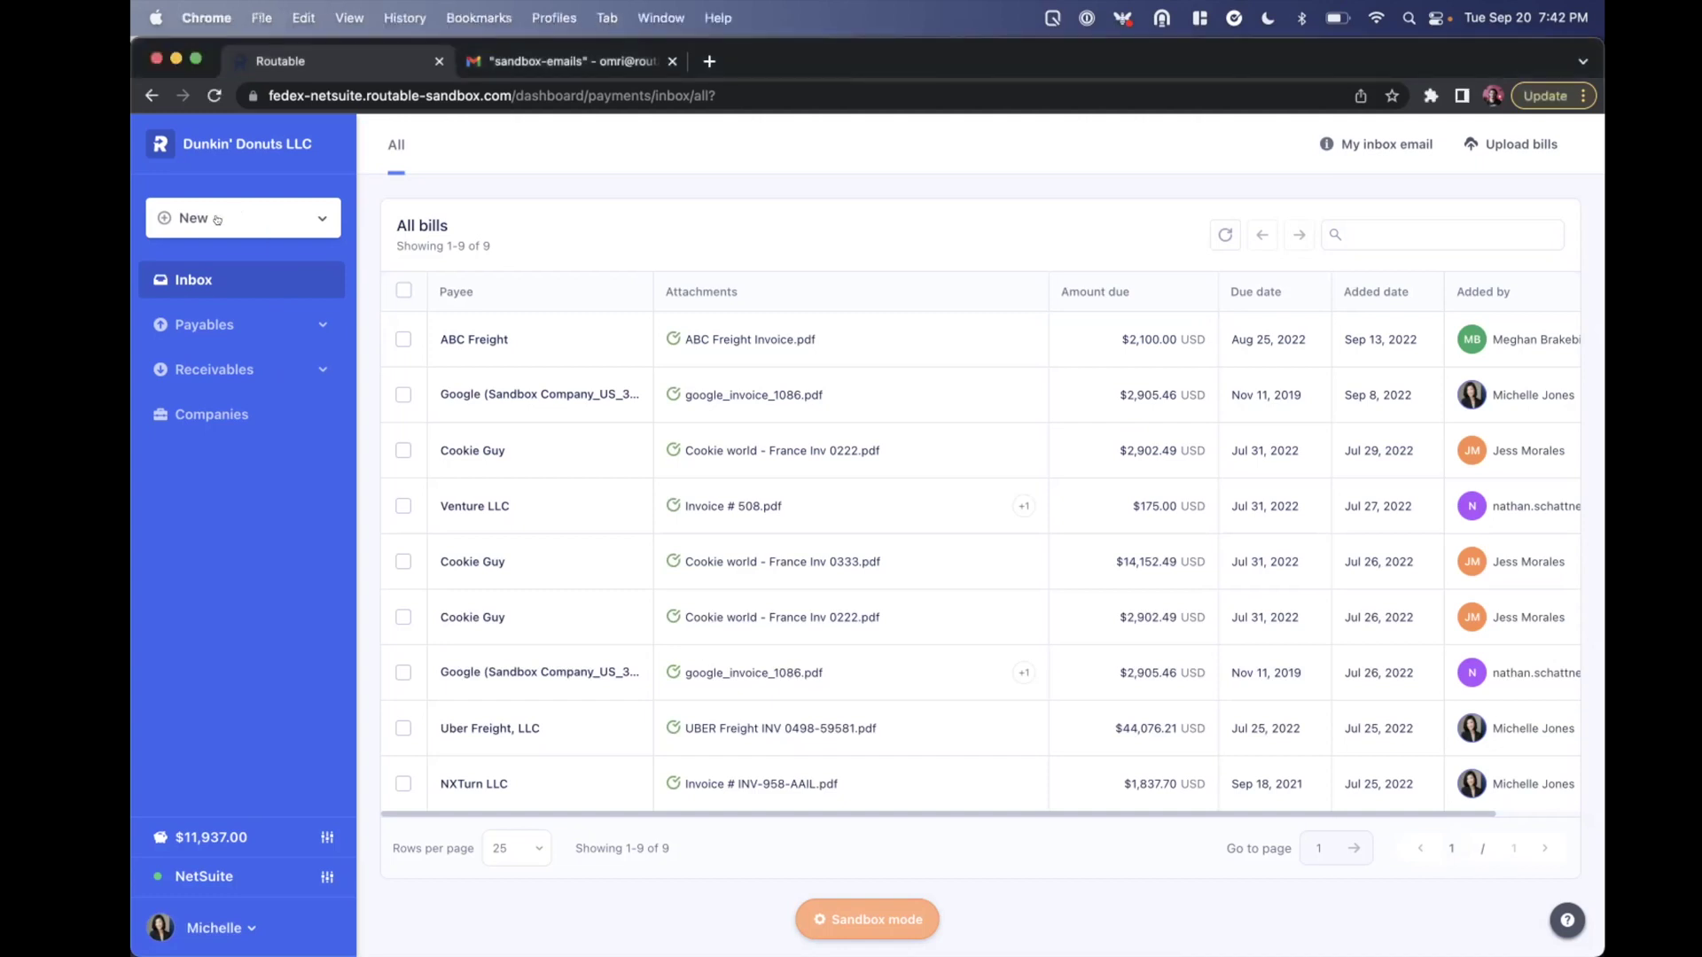
click(218, 220)
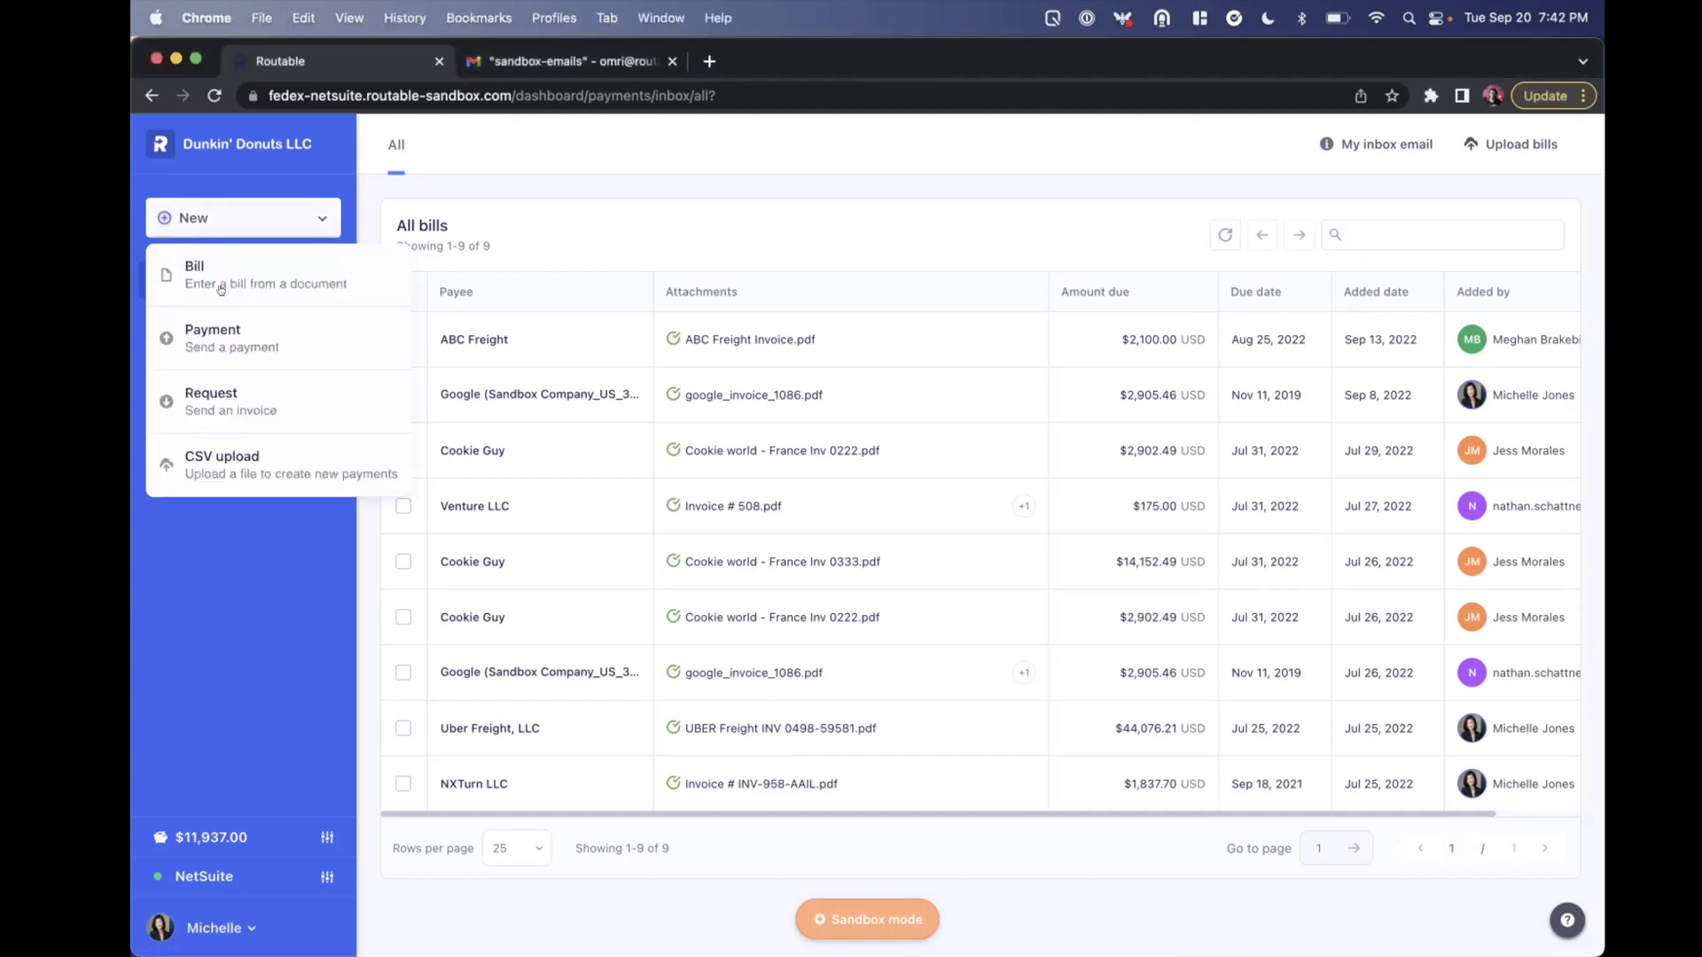
click(222, 345)
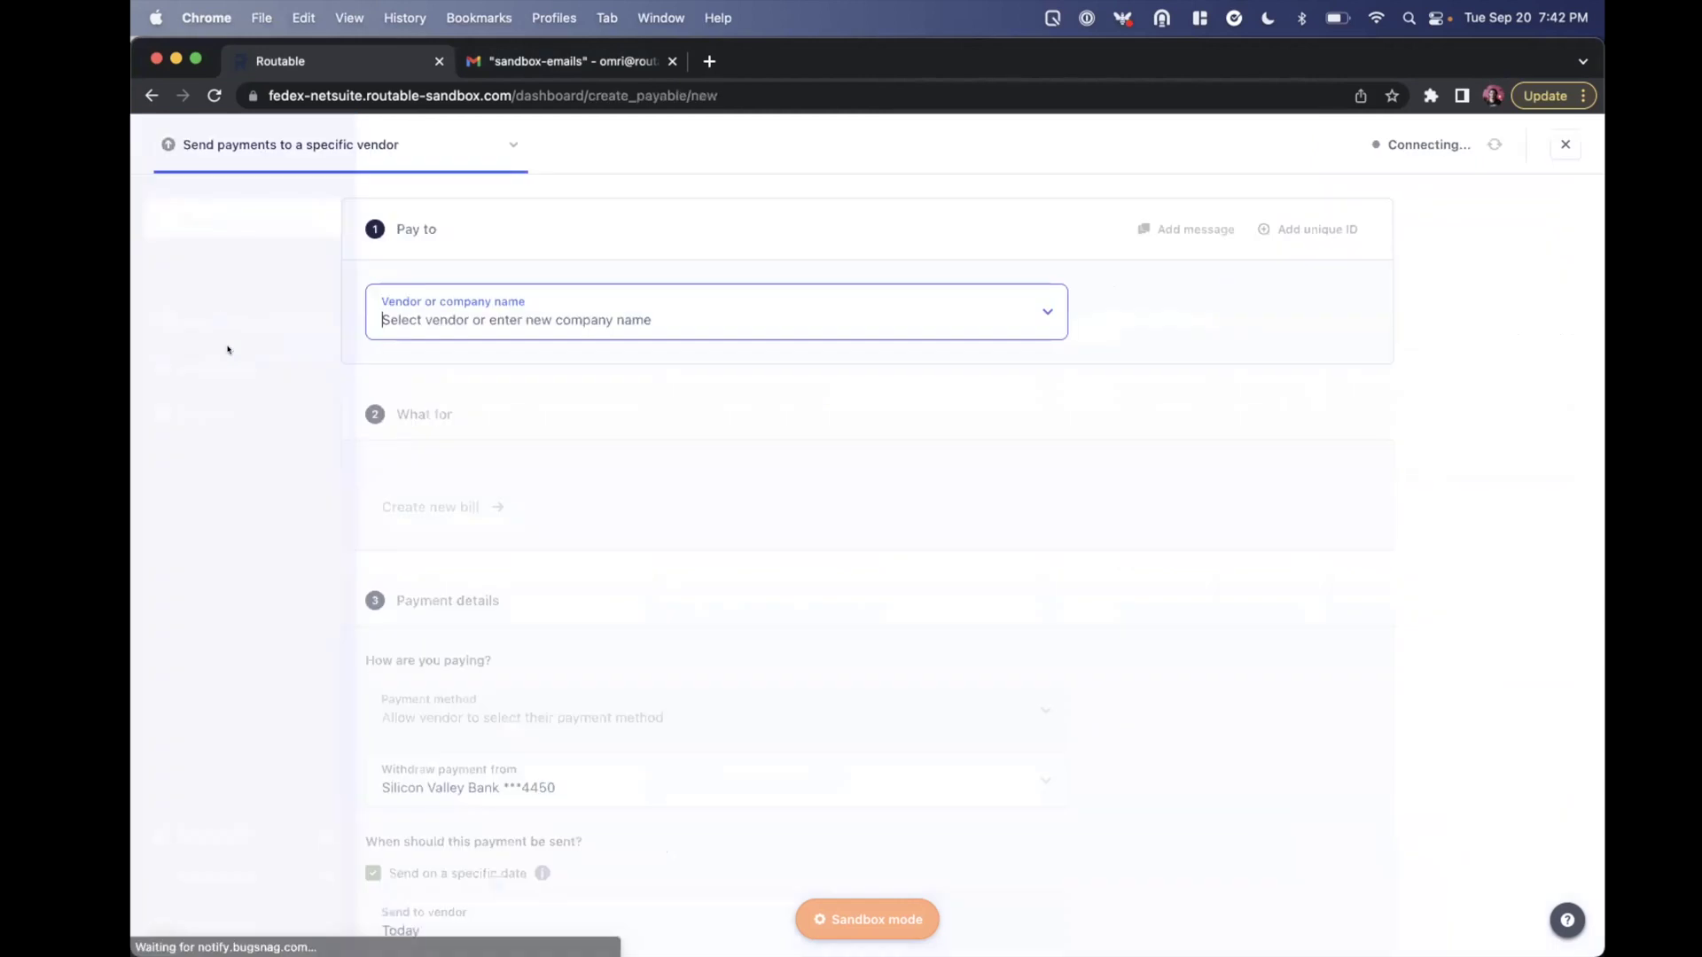
text(austen)
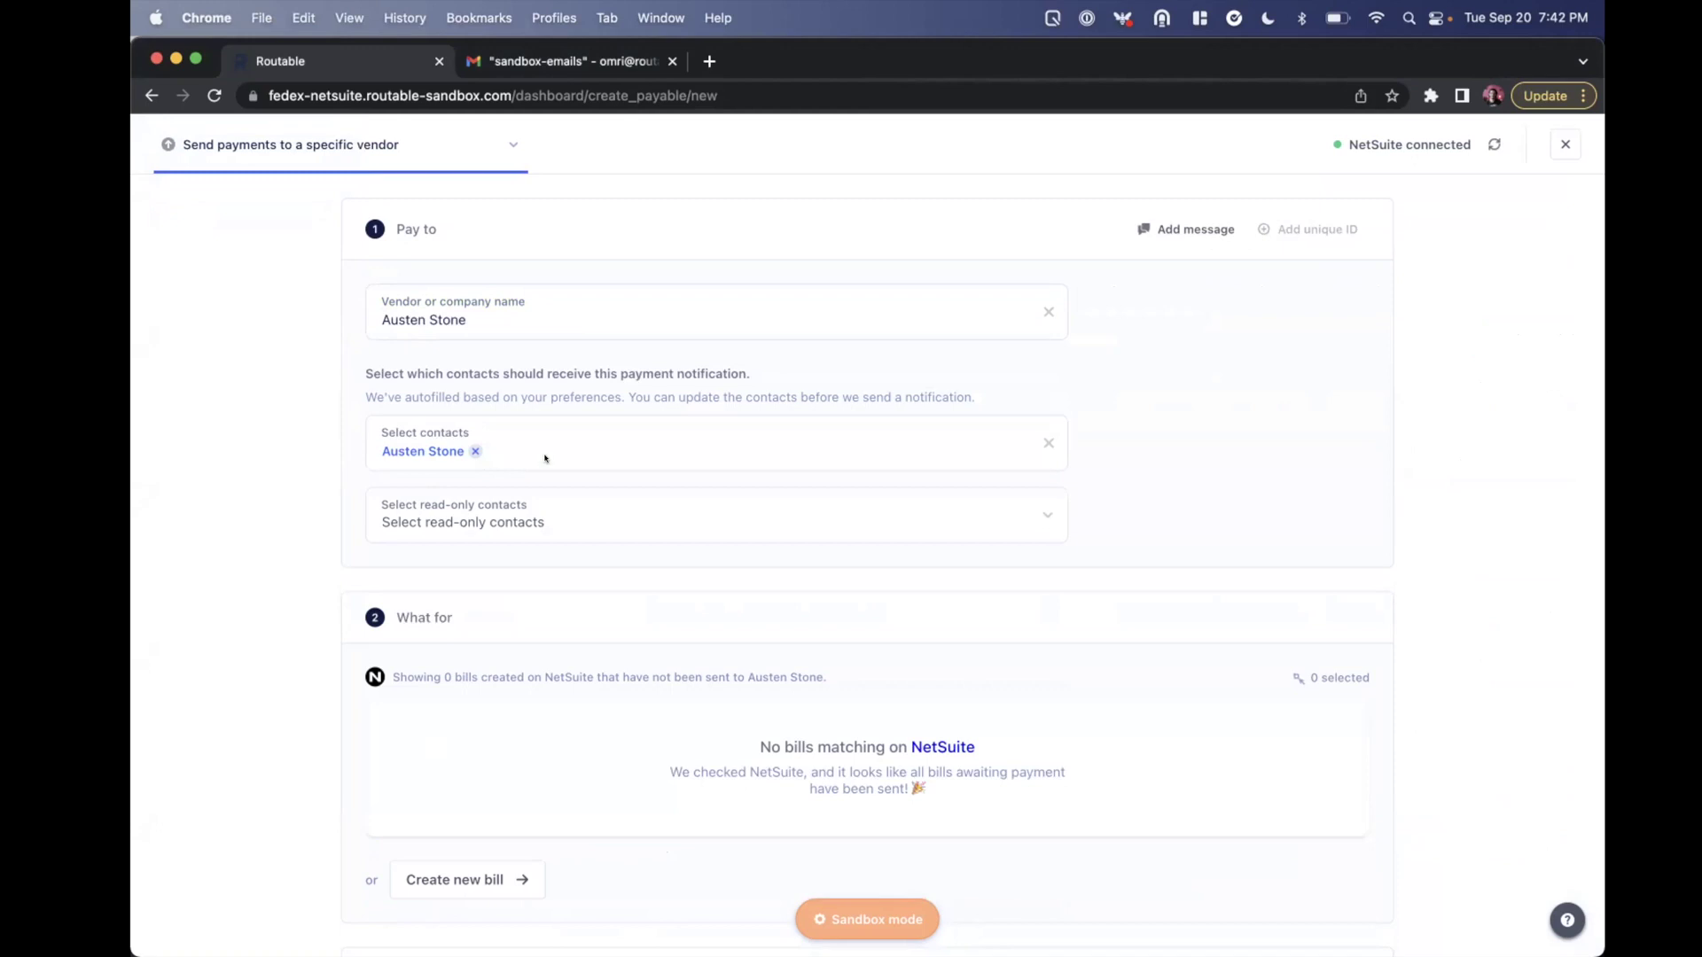
Add a new bill to the payment and look over its general info, job status and expense fields.
click(1202, 216)
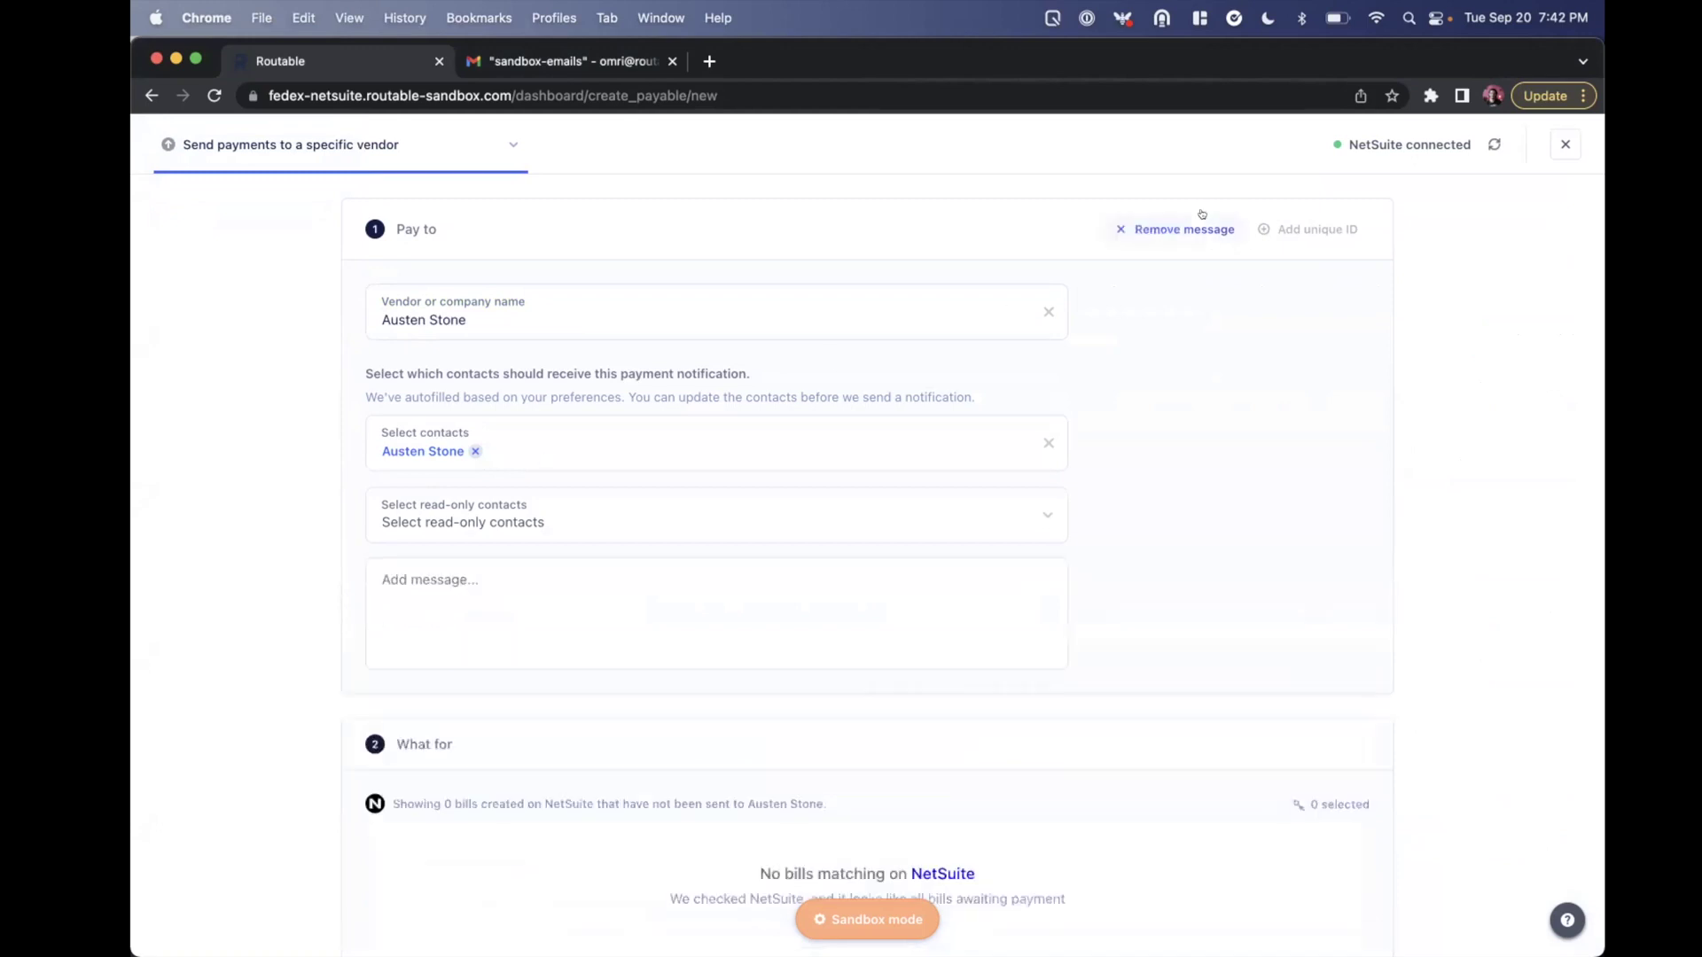
scroll(899, 628, down, 2)
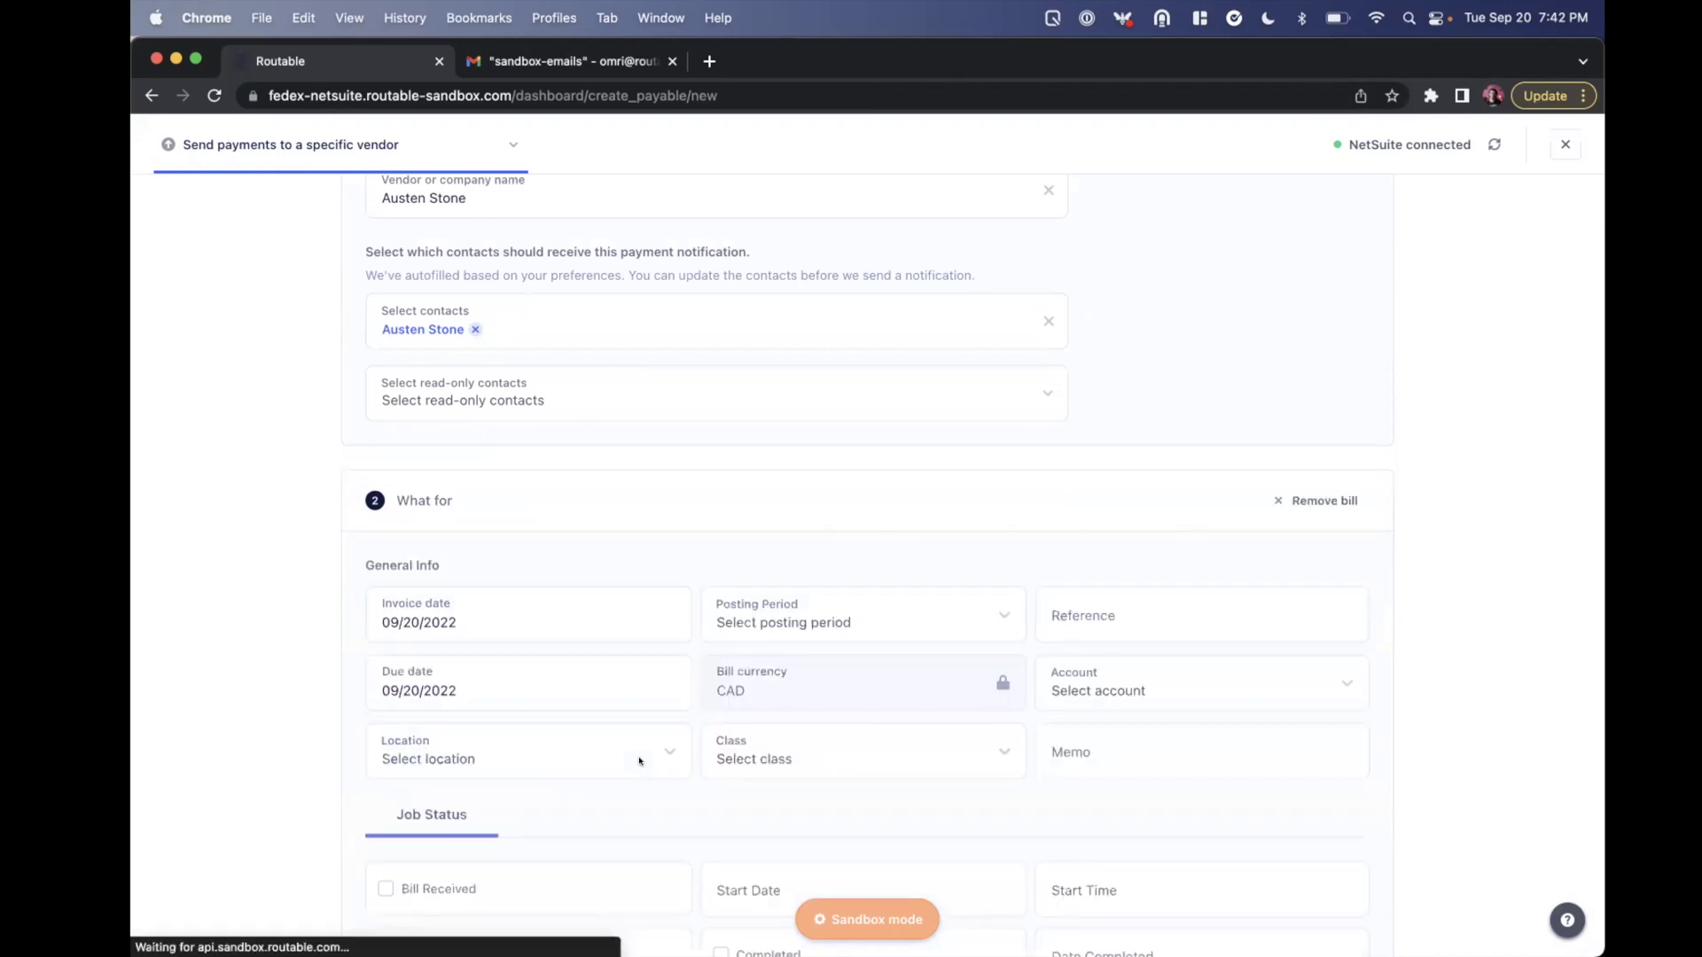
scroll(639, 761, down, 8)
scroll(638, 756, up, 1)
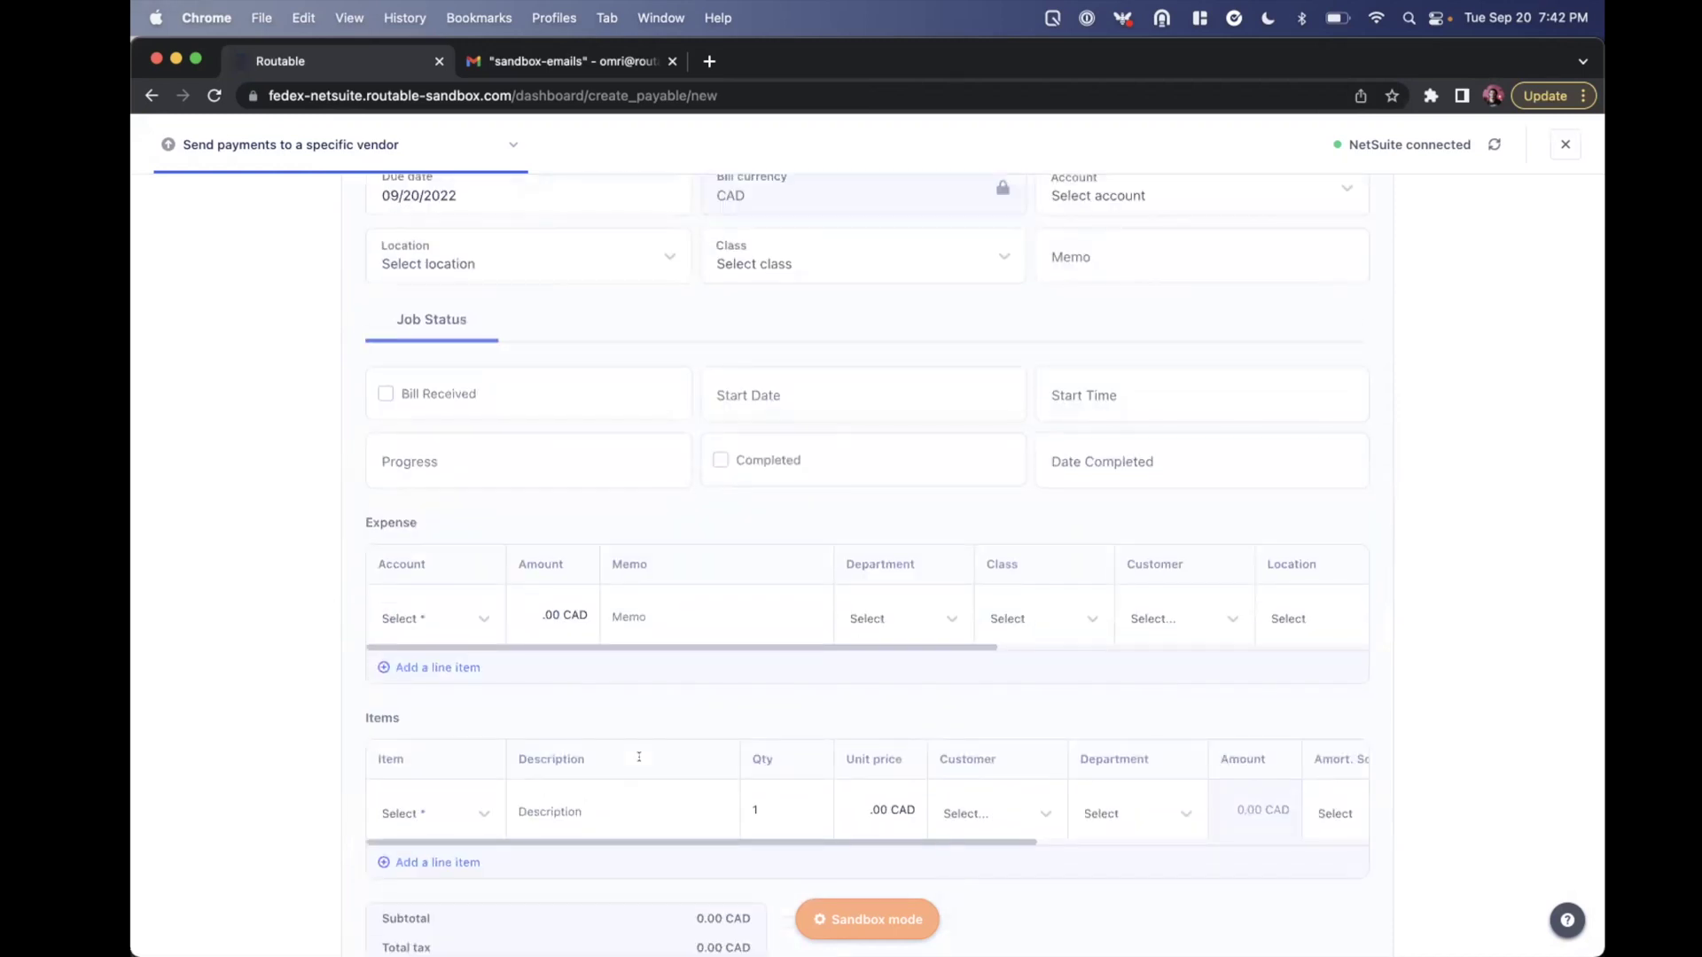
scroll(638, 756, up, 4)
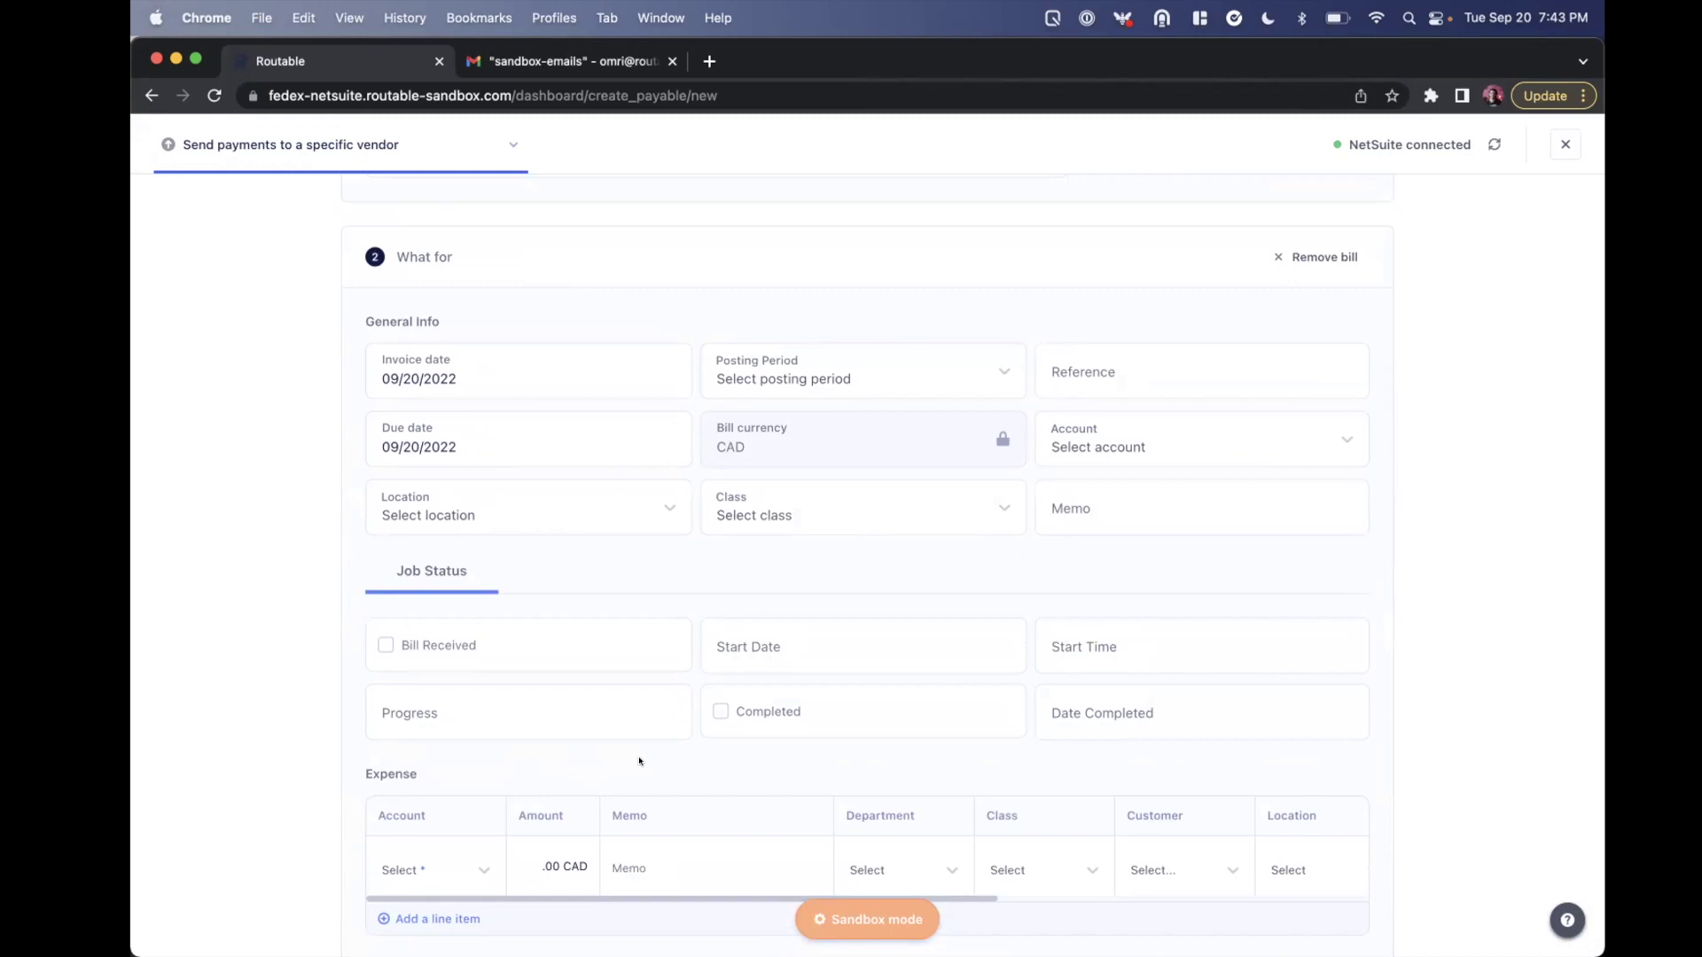
Set the bill's posting period to Q3 2022 : Sep 2022 and its reference to 'Dunkin Payout No. 05854'.
click(765, 386)
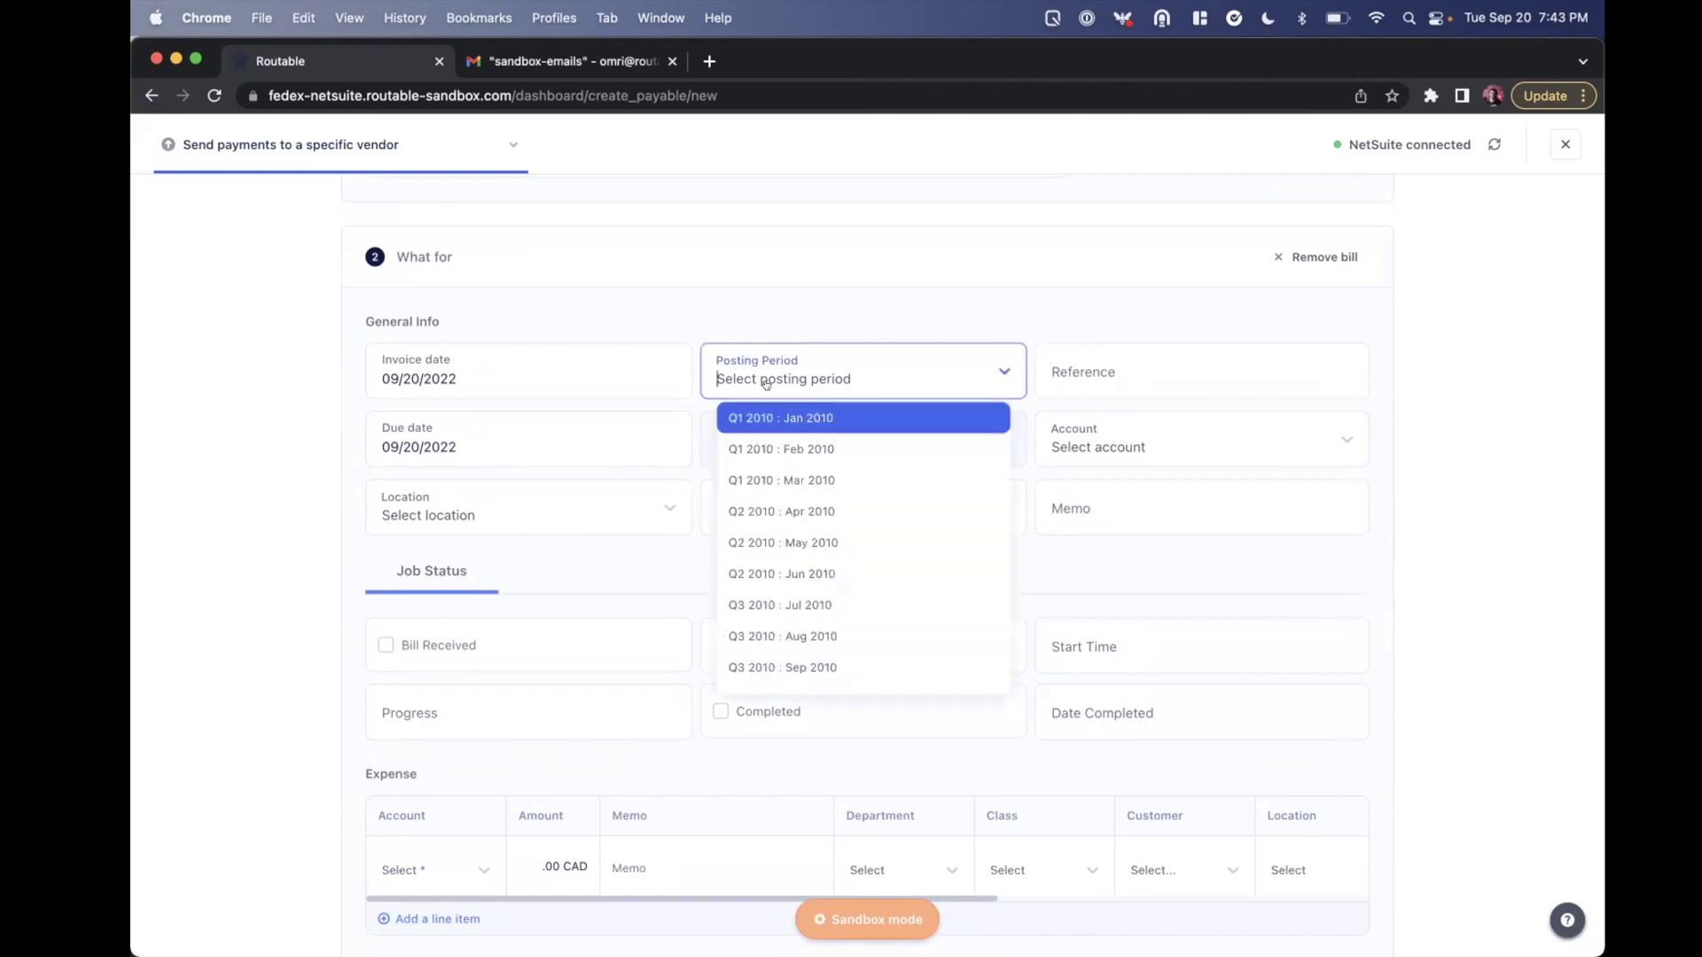
text(q3 2)
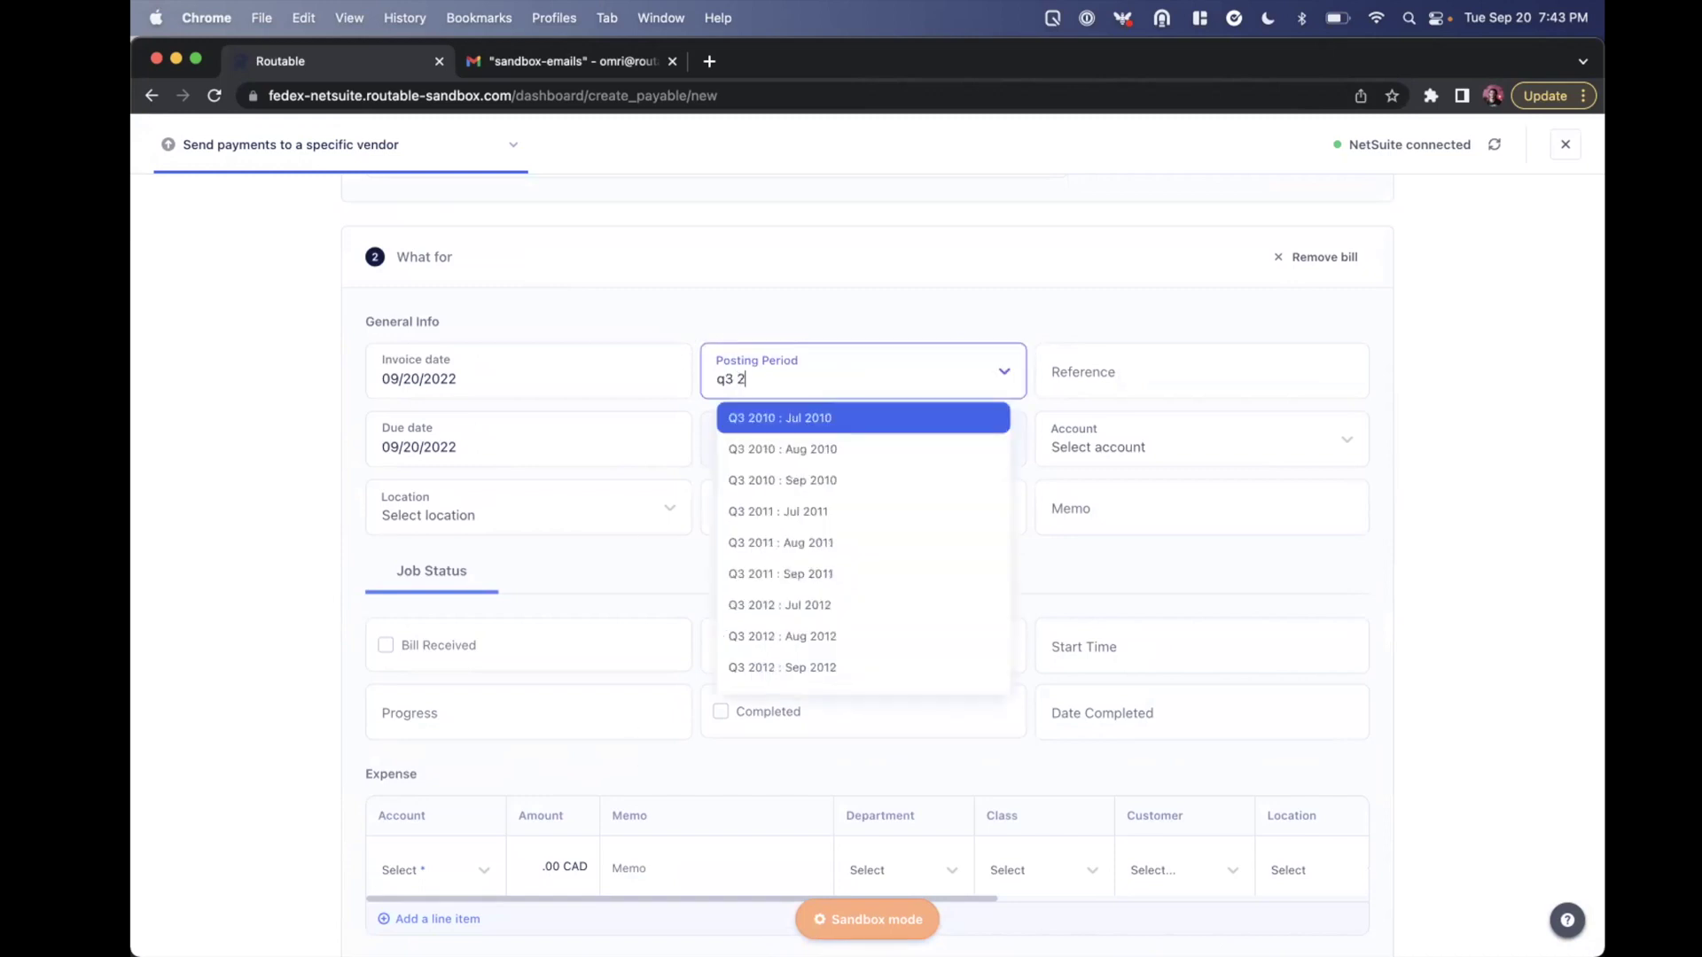
text(022)
key(Down)
key(Down)
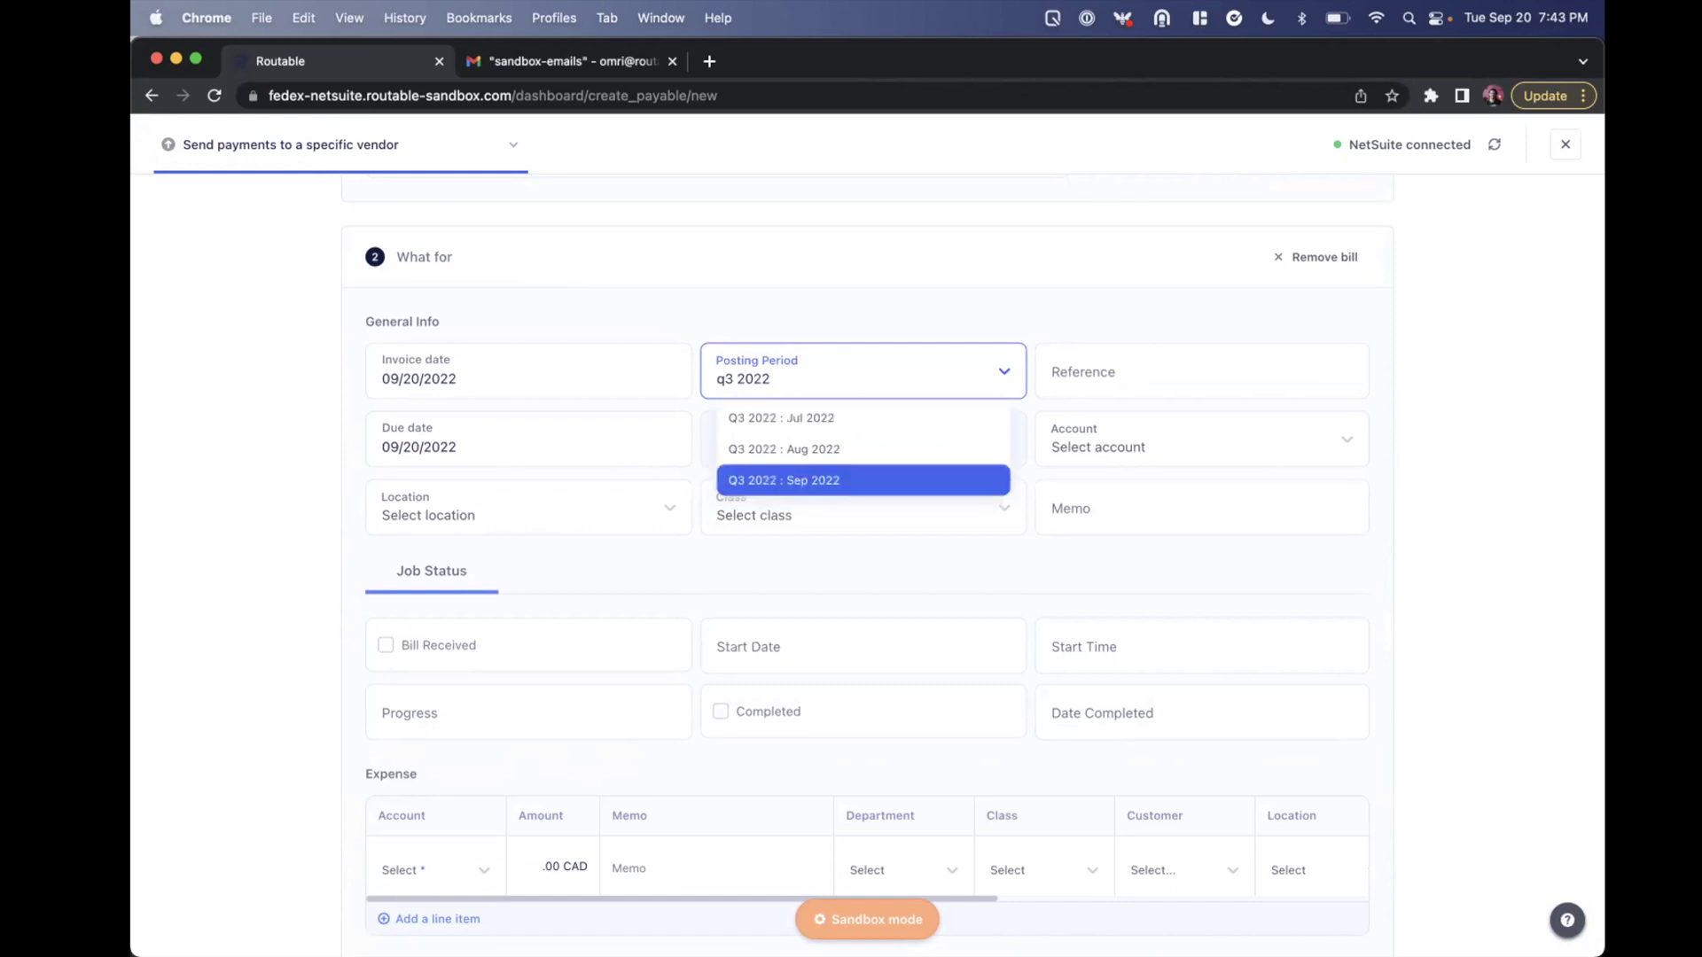
key(Tab)
text(Dunki)
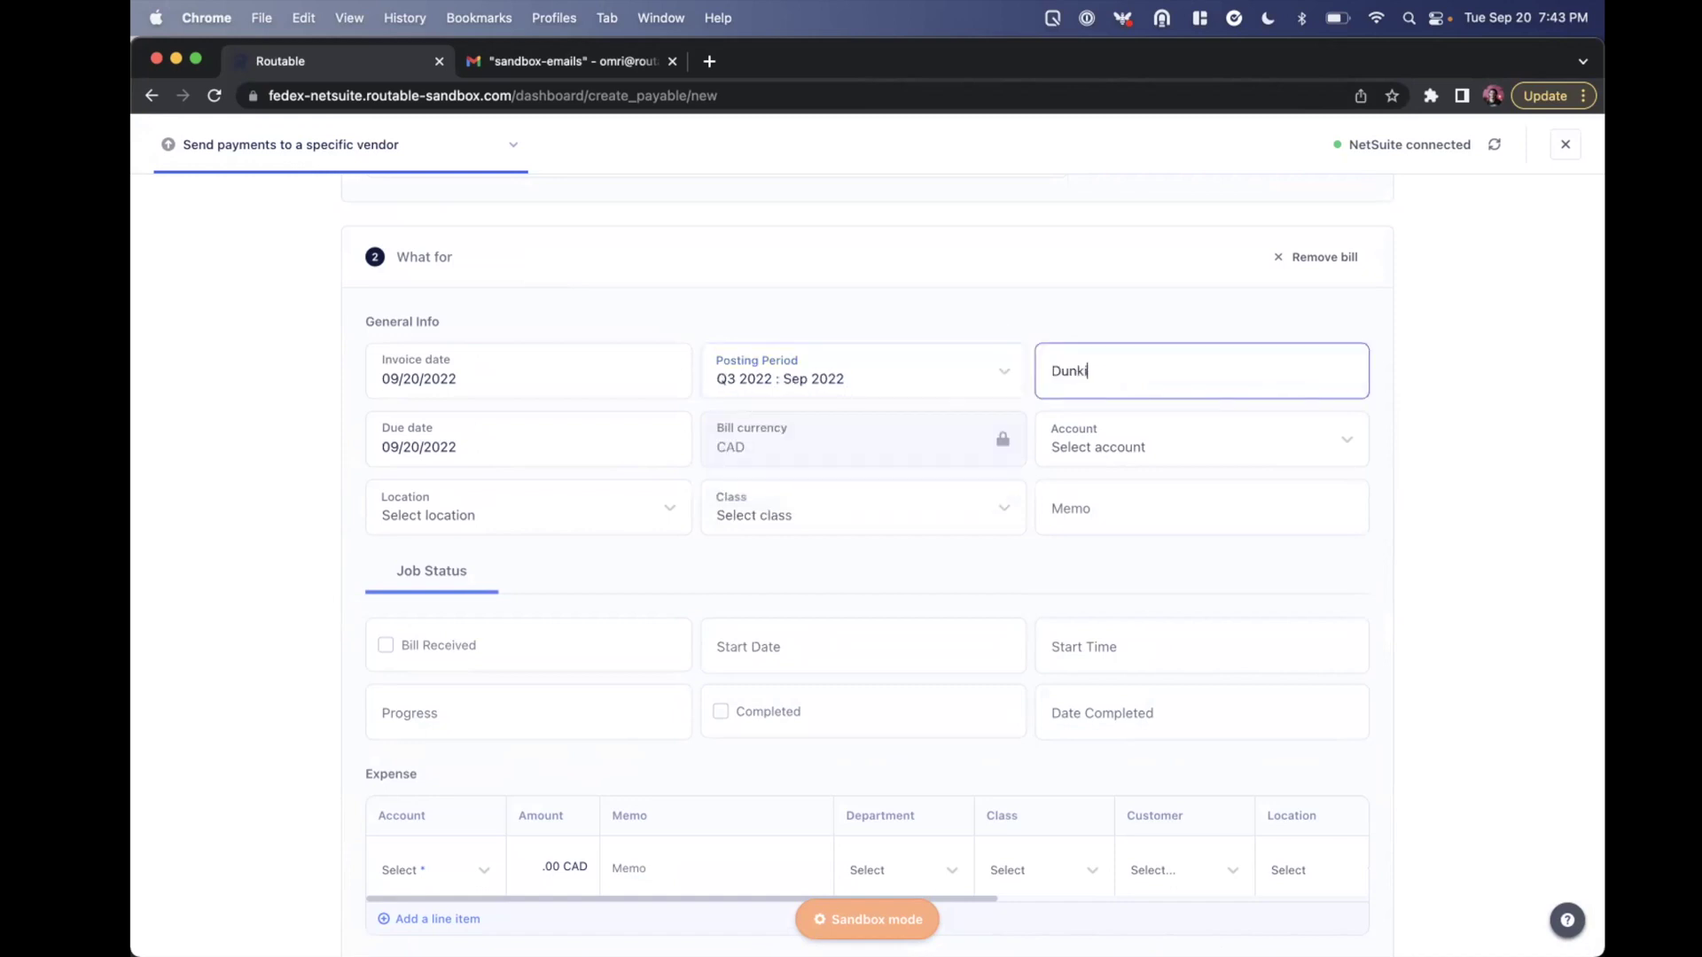
text(n Payout no)
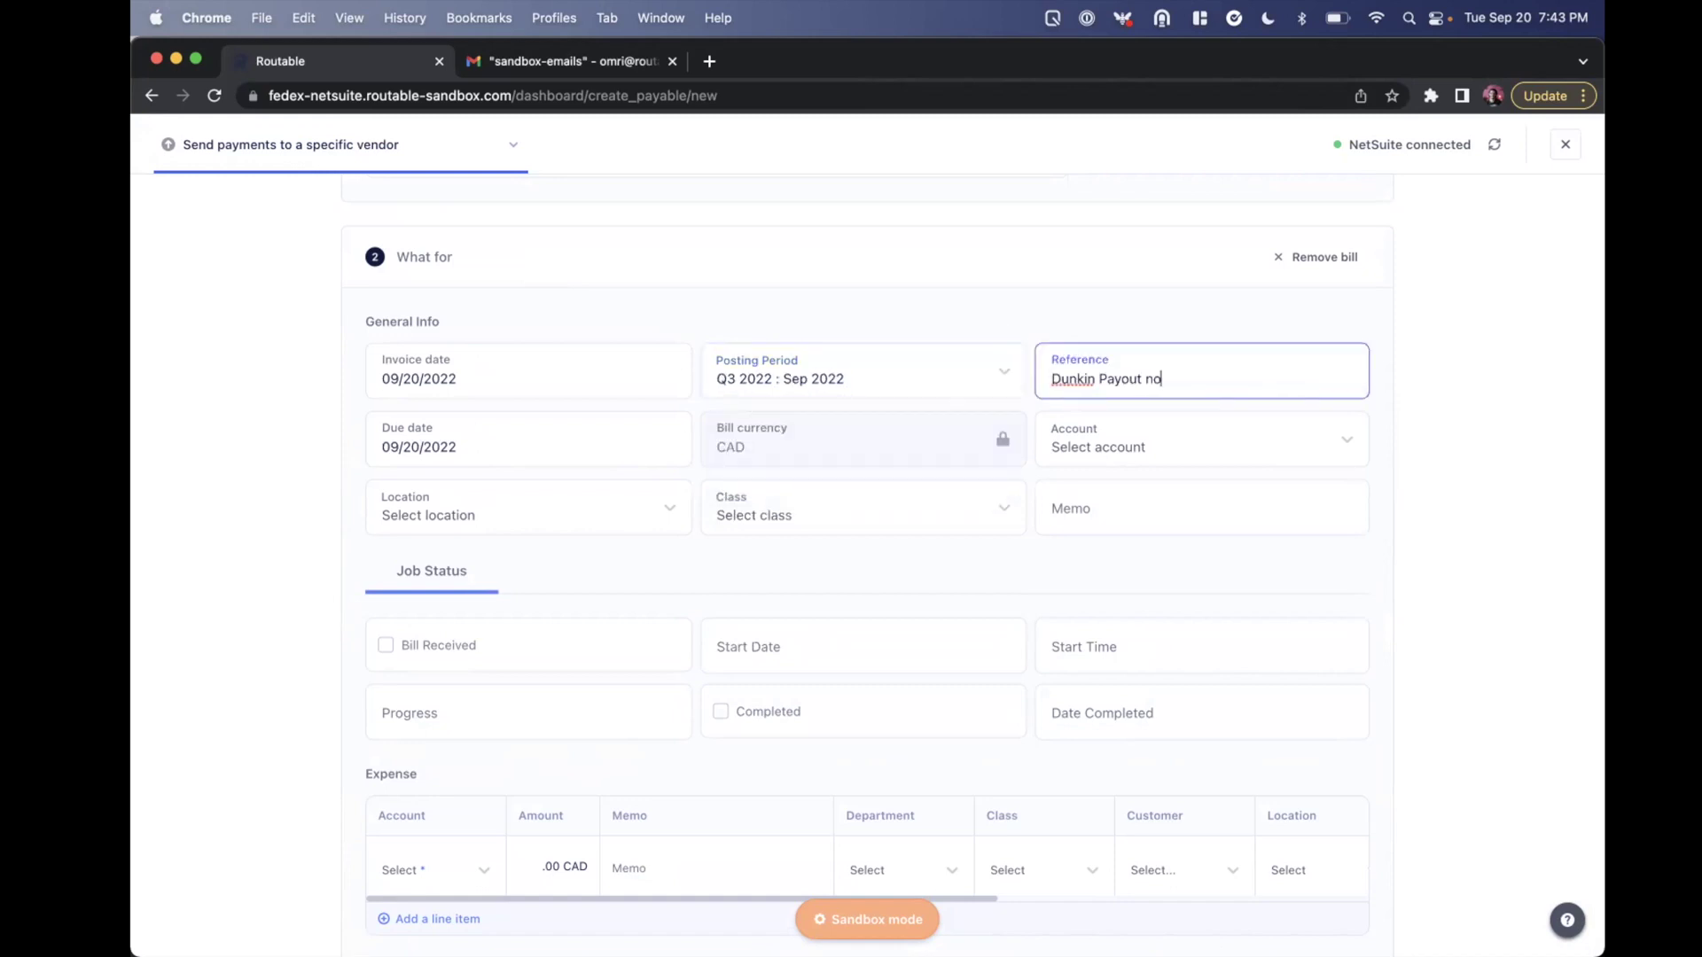
key(BackSpace)
key(BackSpace)
text(No. 05854)
Set the bill's account to 2000: Accounts Payable, class to Accessories and location to Global : San Francisco.
click(1159, 447)
click(1152, 532)
click(1158, 461)
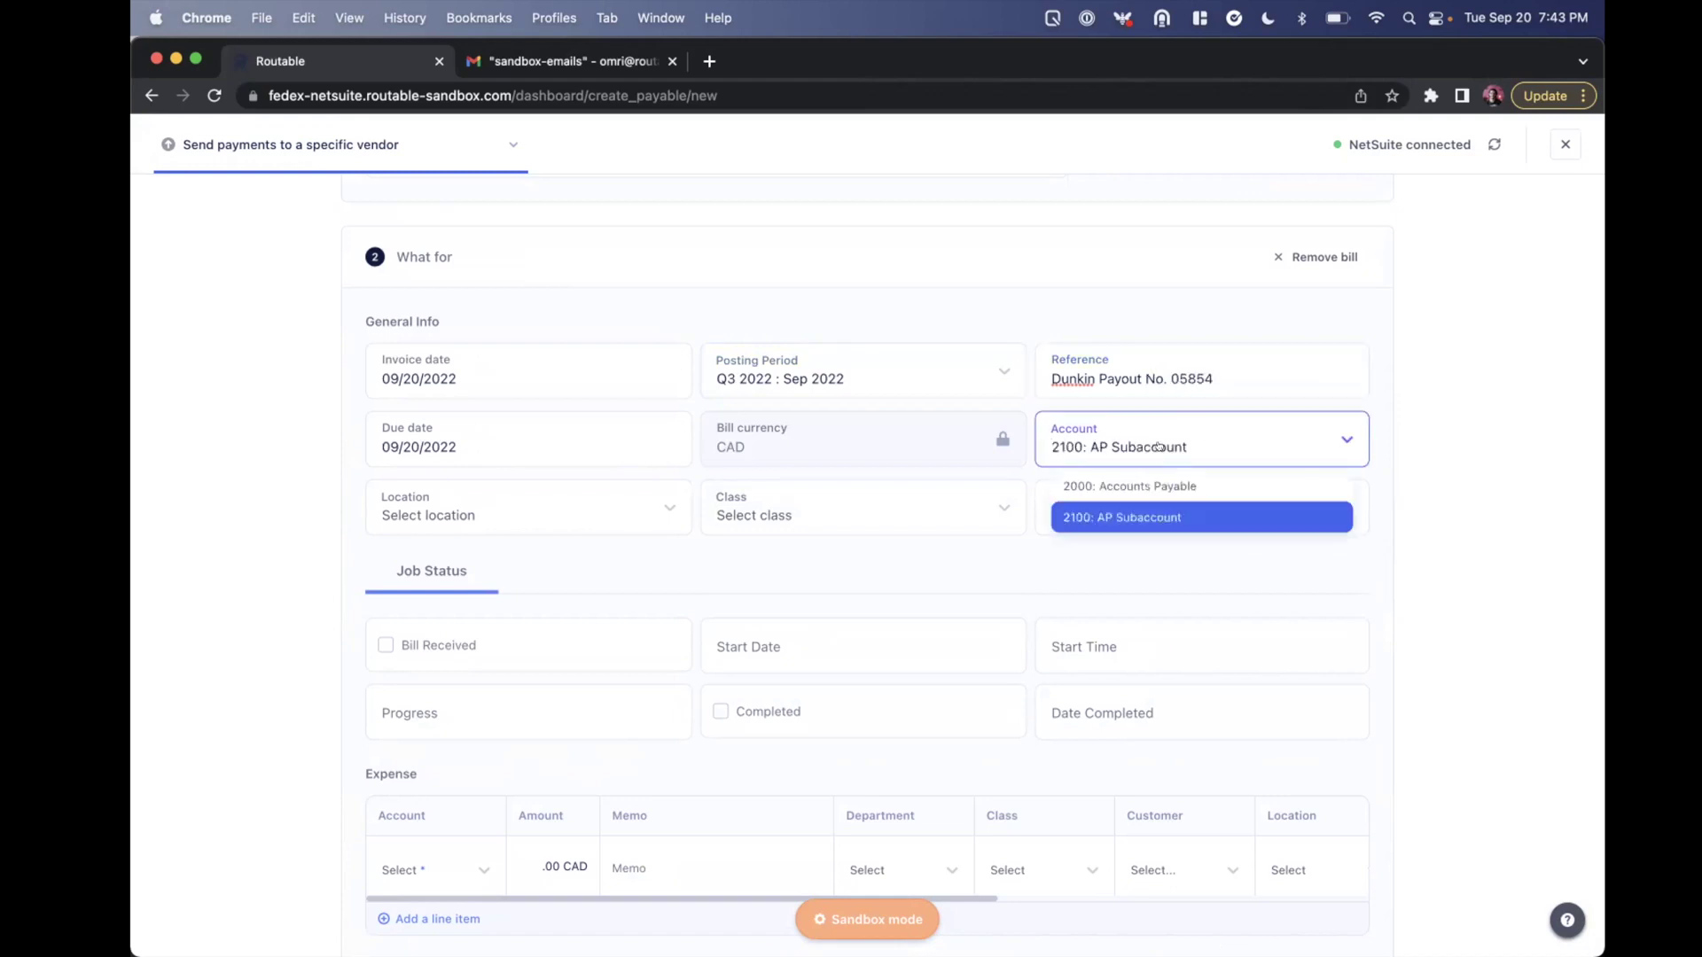
click(1127, 495)
click(902, 512)
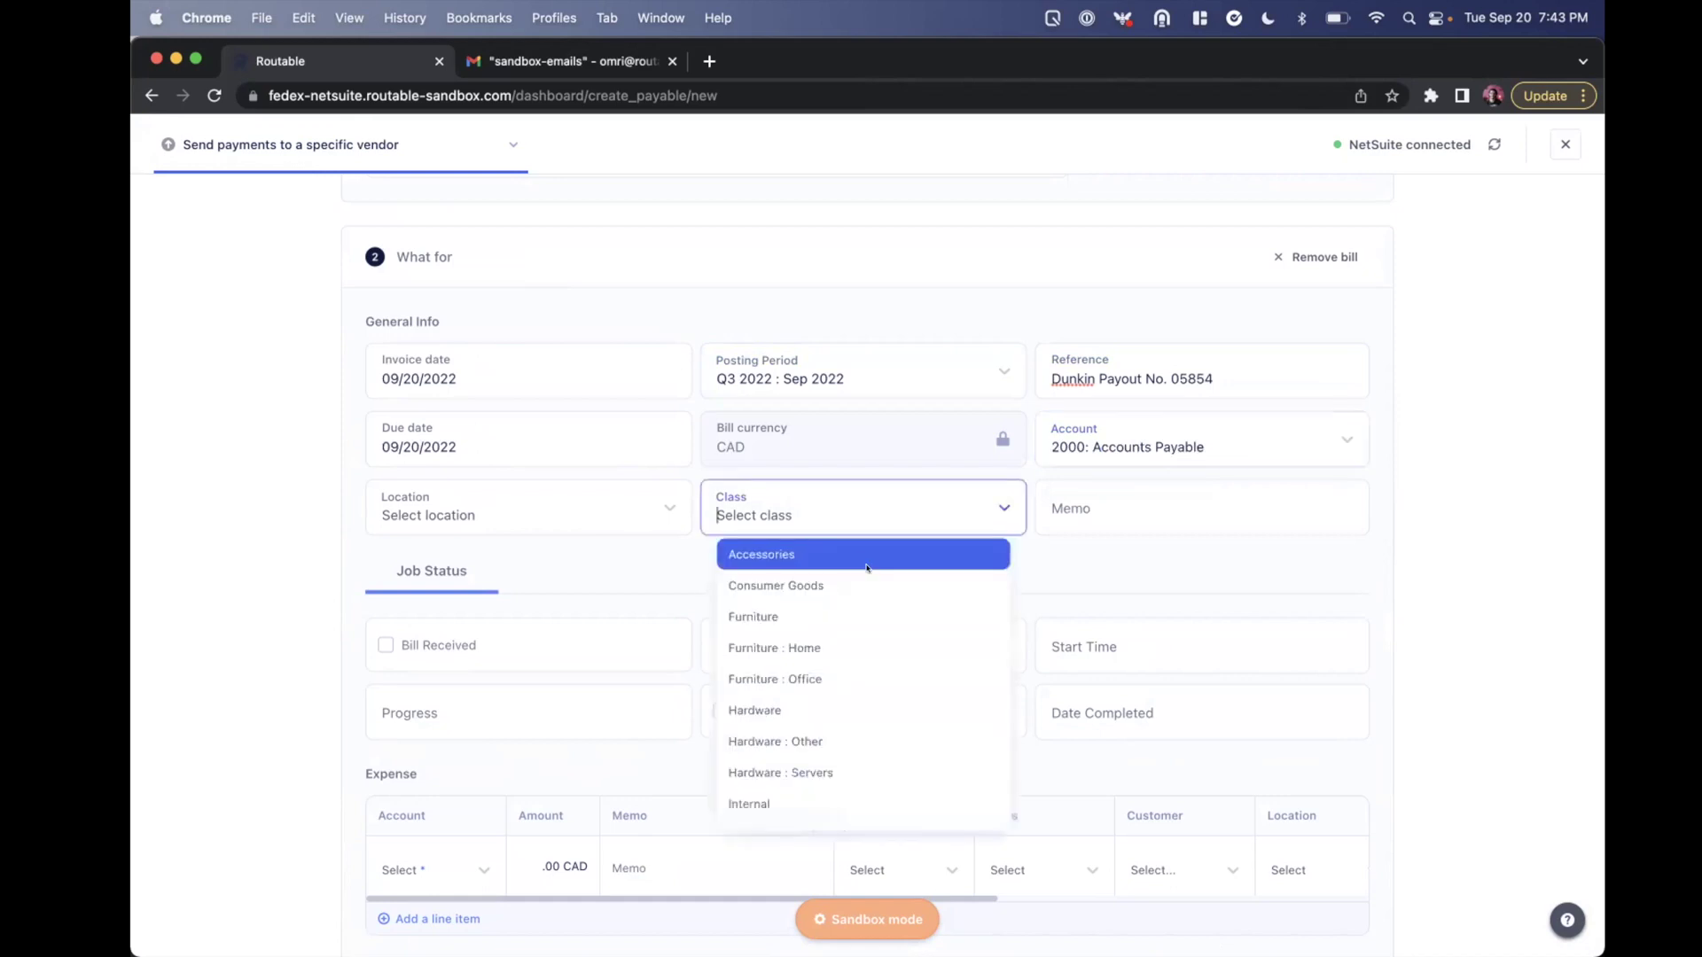
click(864, 557)
click(644, 516)
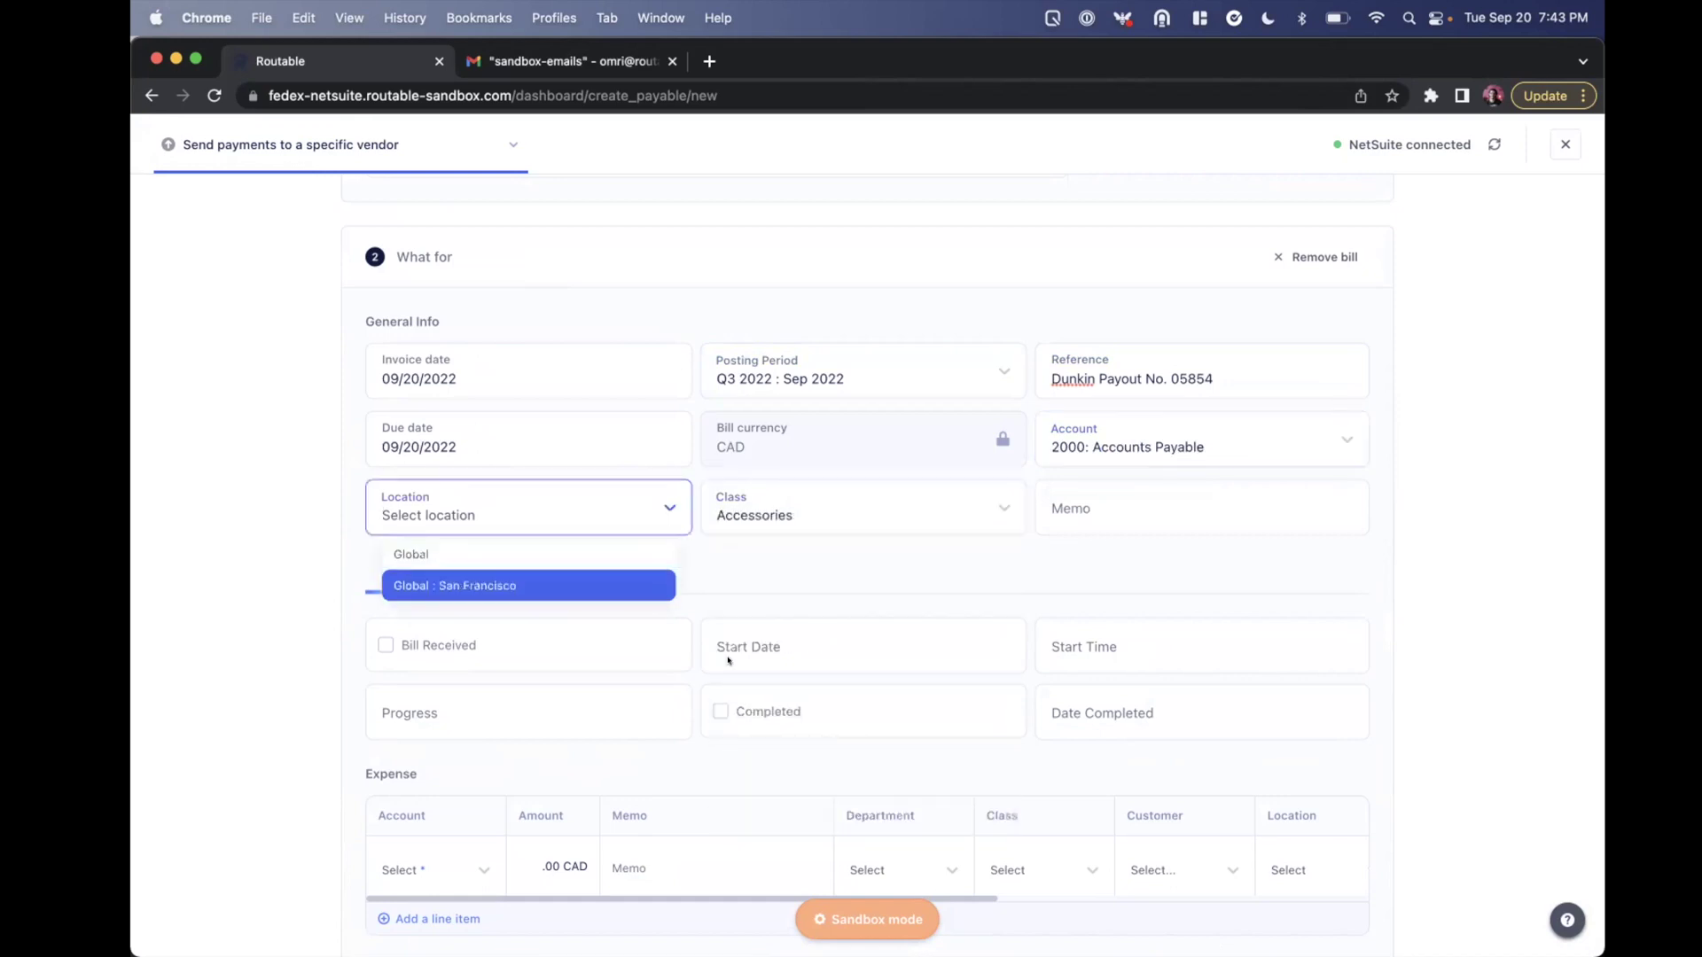
click(599, 586)
scroll(727, 660, down, 4)
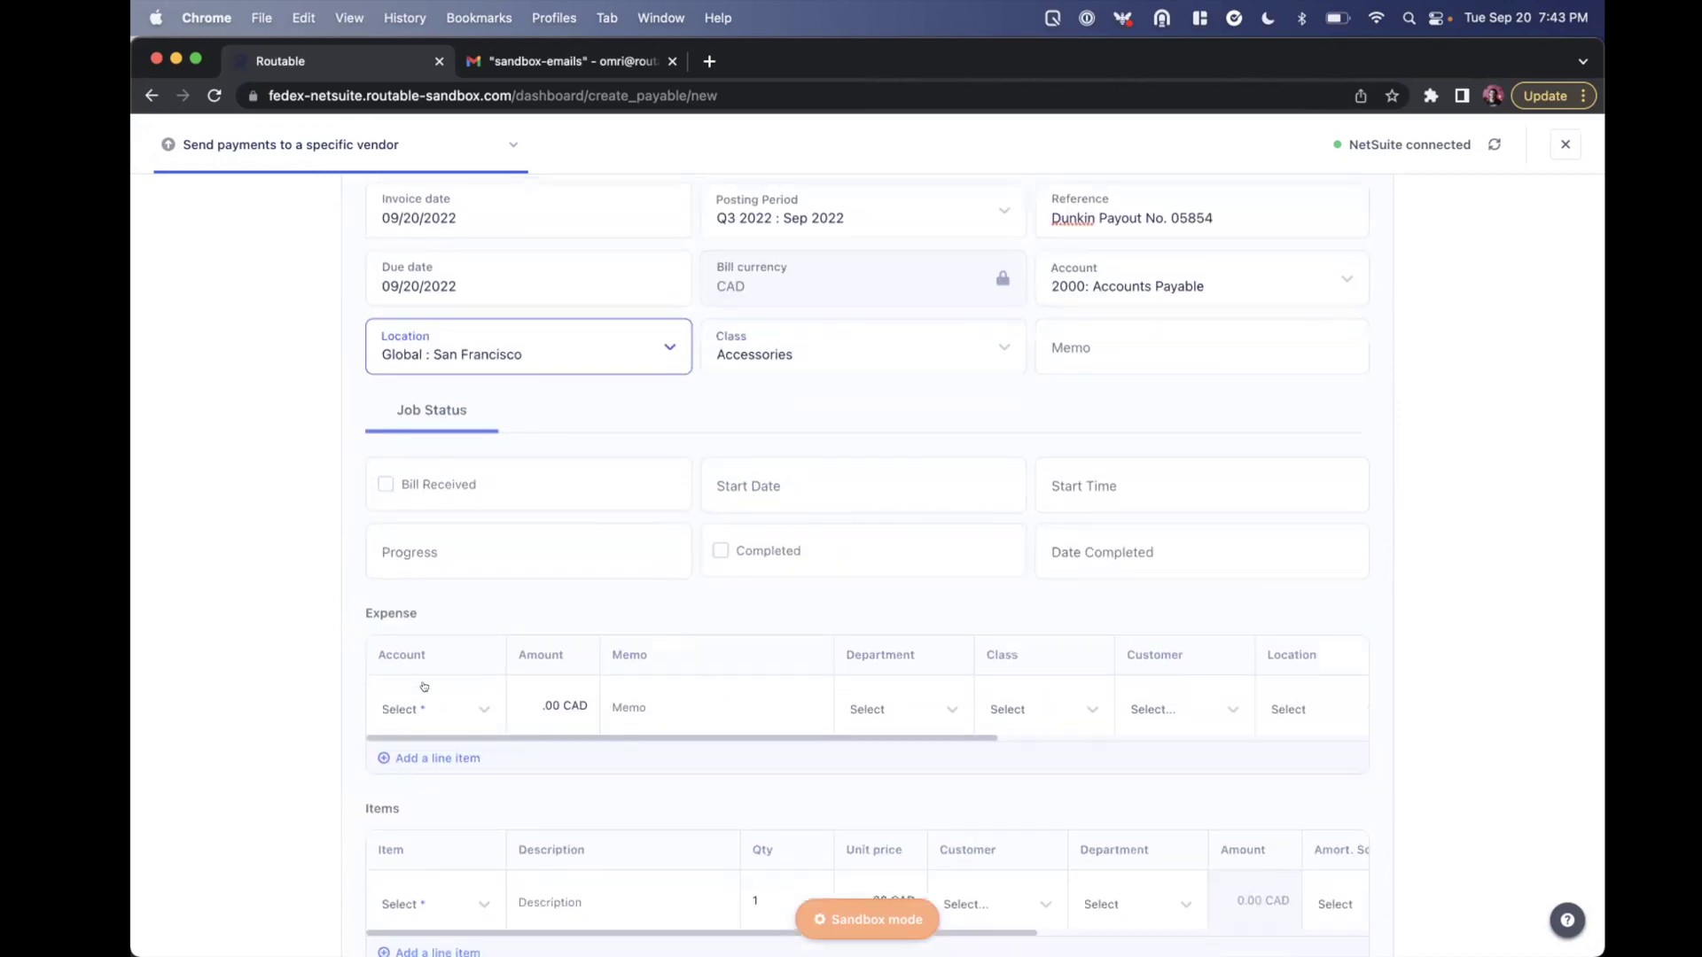
Fill the expense line with Cost of Goods Sold, amount 875 and memo 'Because you're awesome'.
click(430, 687)
text(cost)
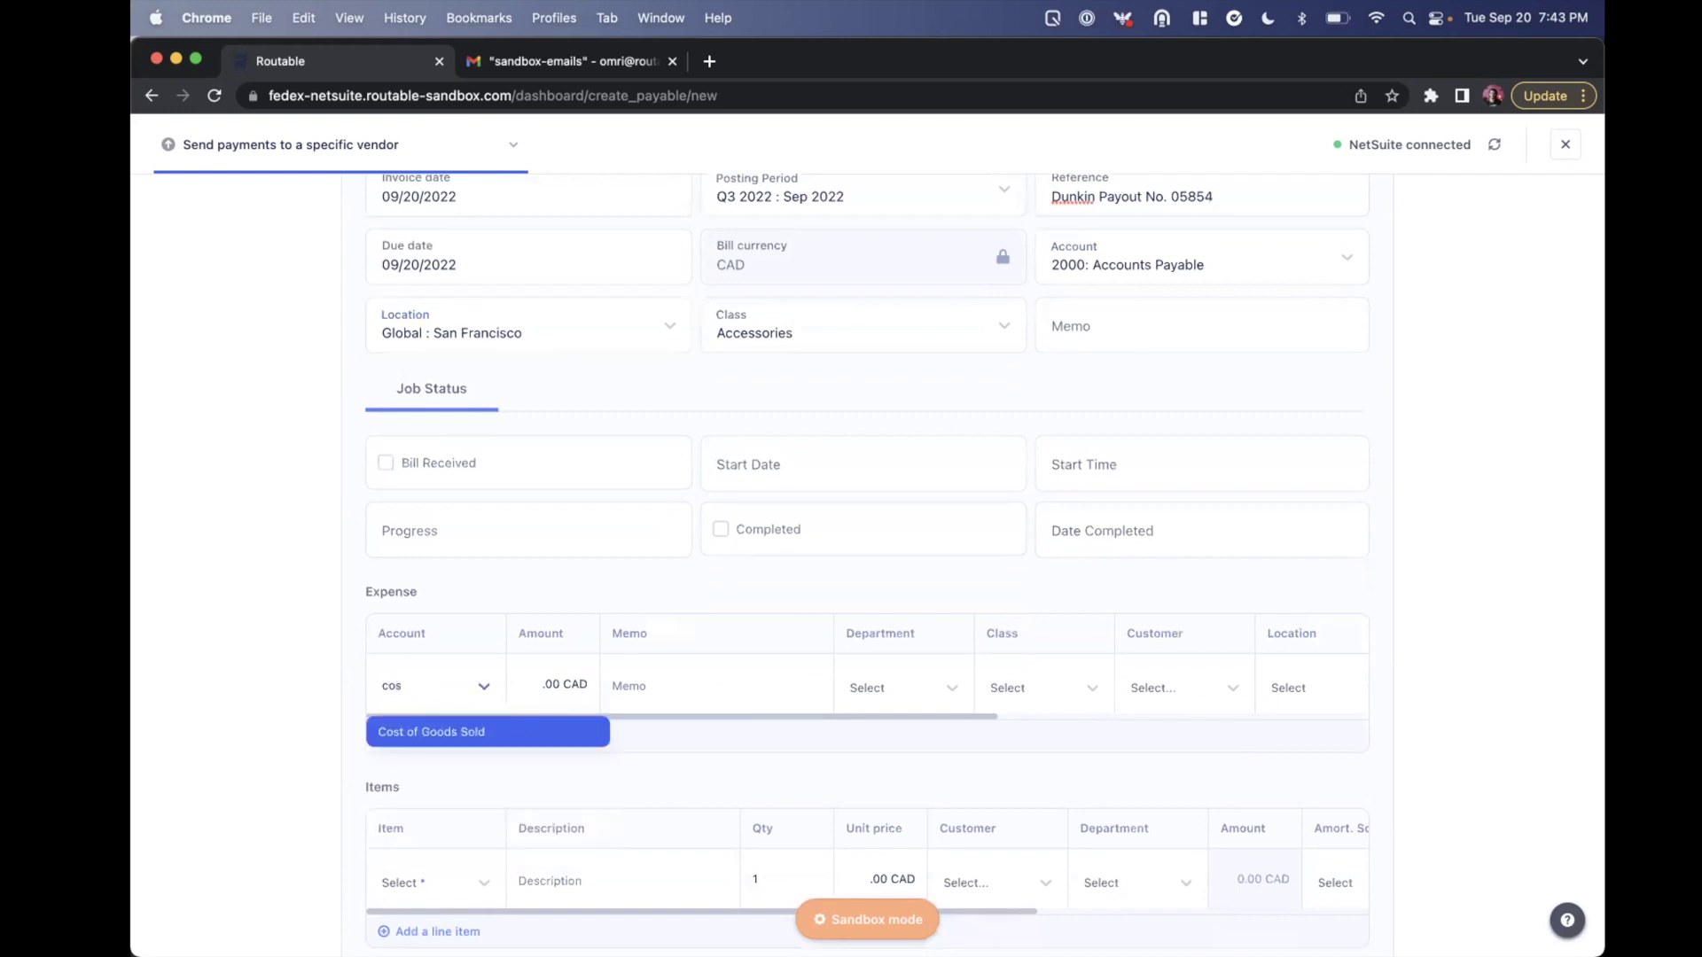
key(Tab)
text(875)
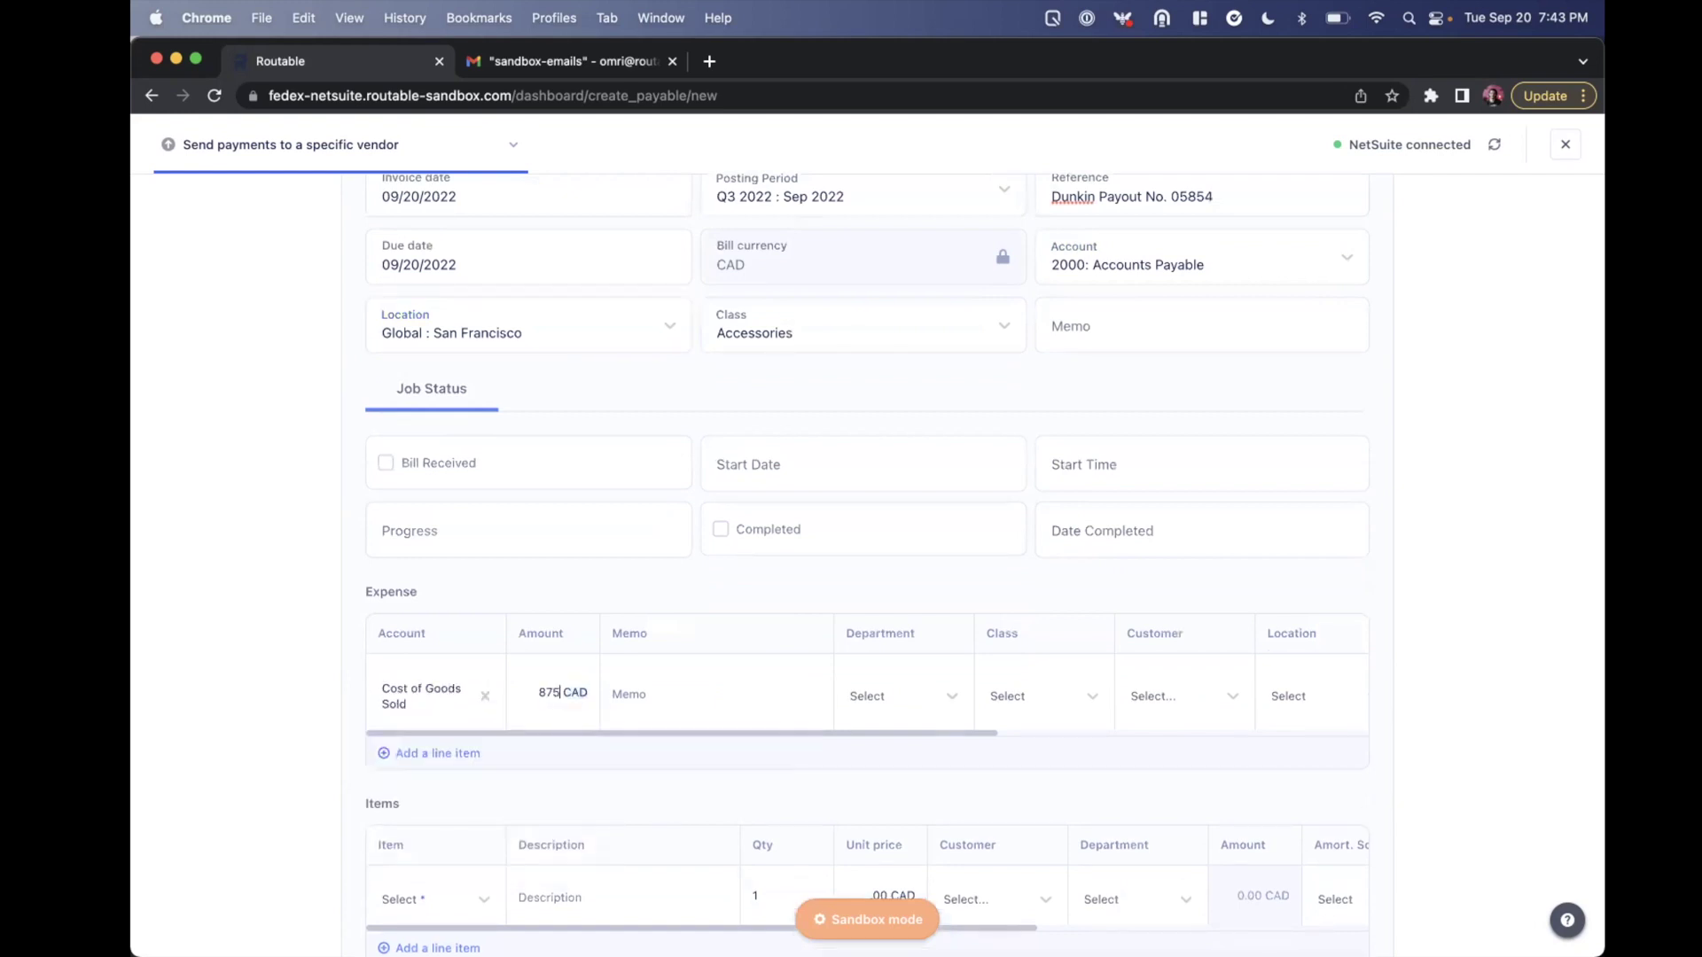
key(Tab)
text(Because you're awesome)
Give the expense line the Engineering department, Consumer Goods class and Global : San Francisco location.
click(904, 729)
click(904, 766)
click(1021, 698)
click(1021, 773)
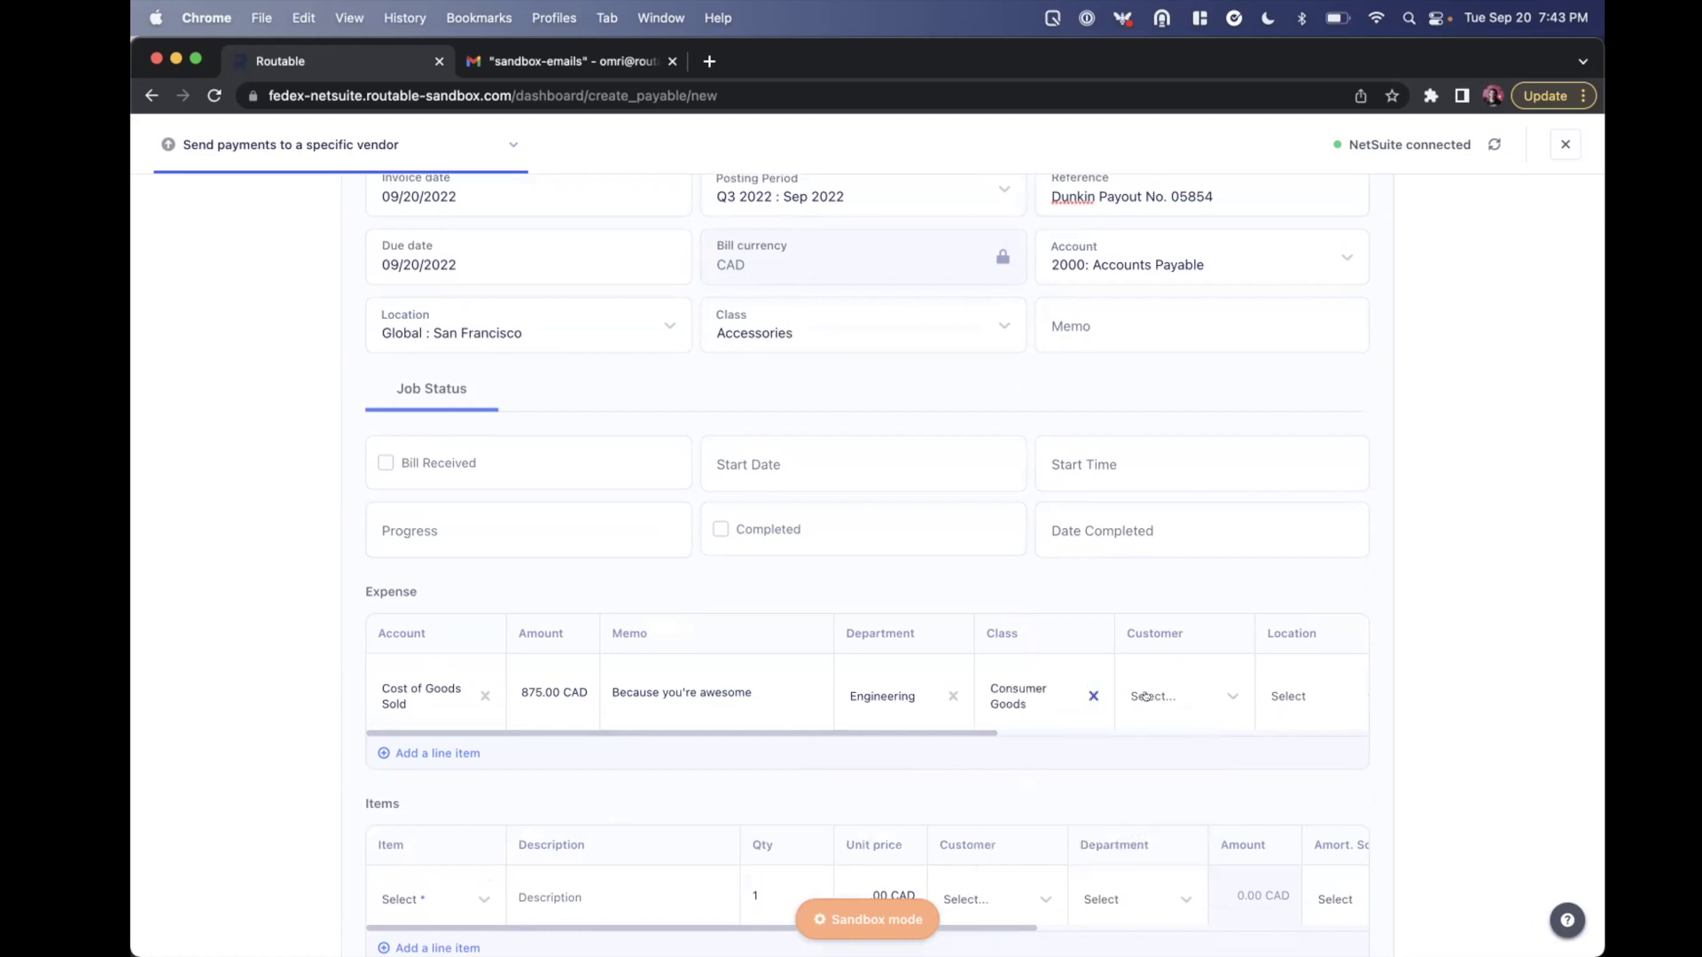
click(1145, 696)
click(784, 697)
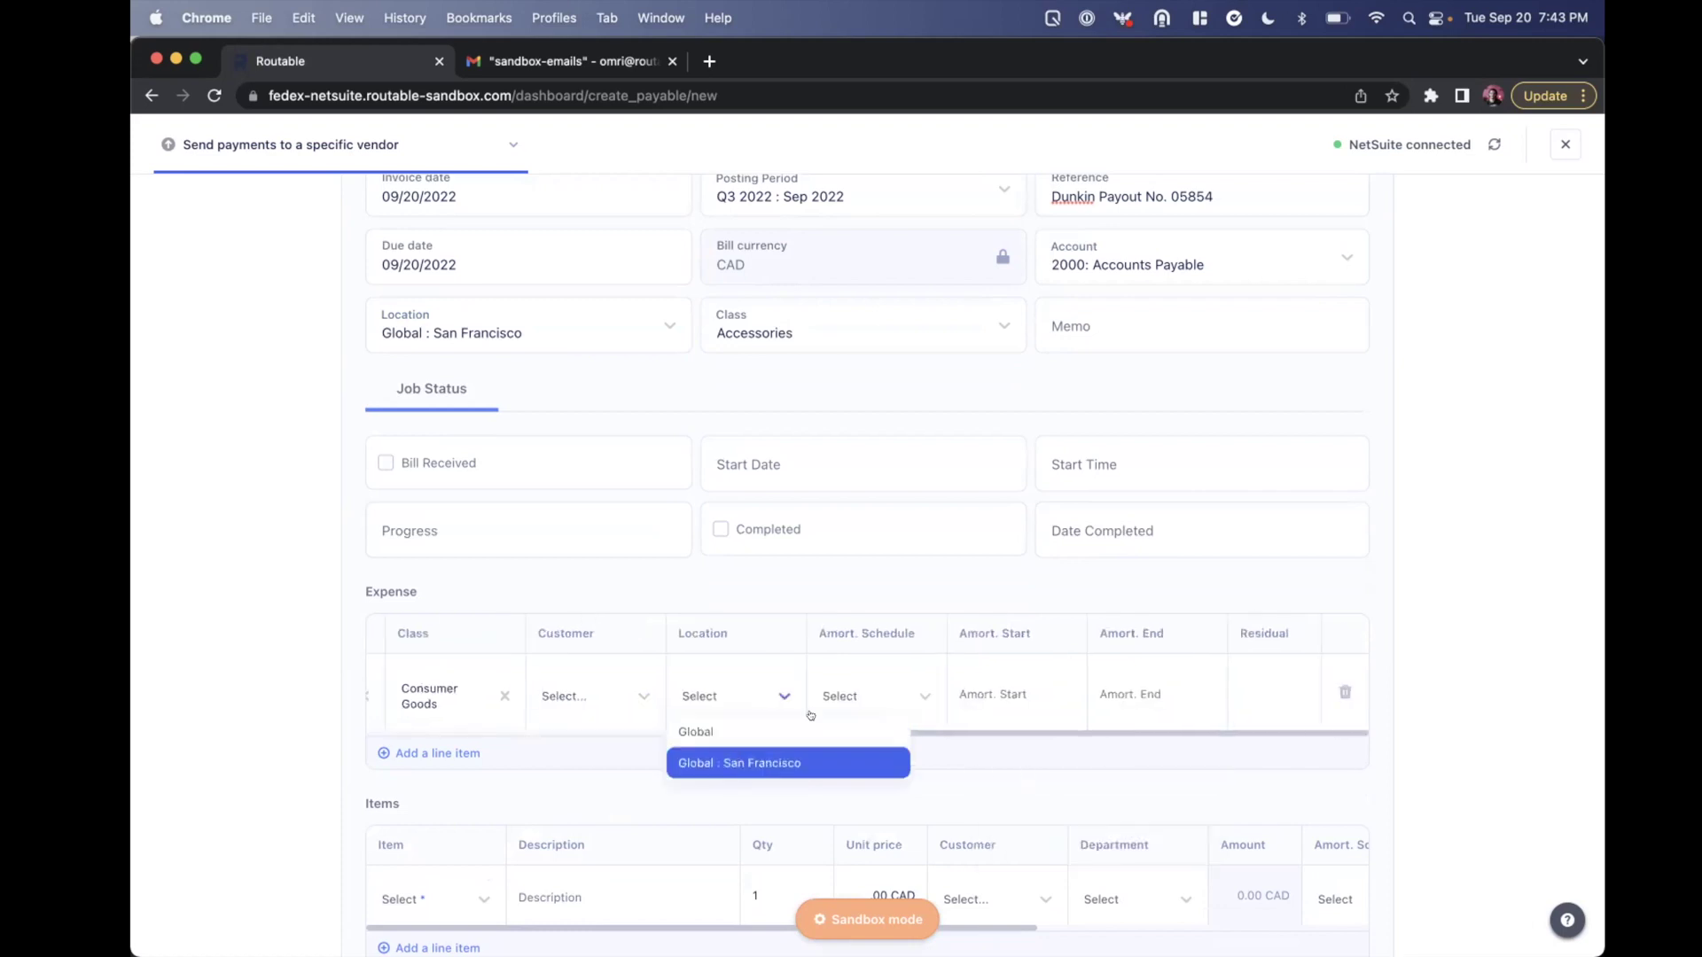
key(Return)
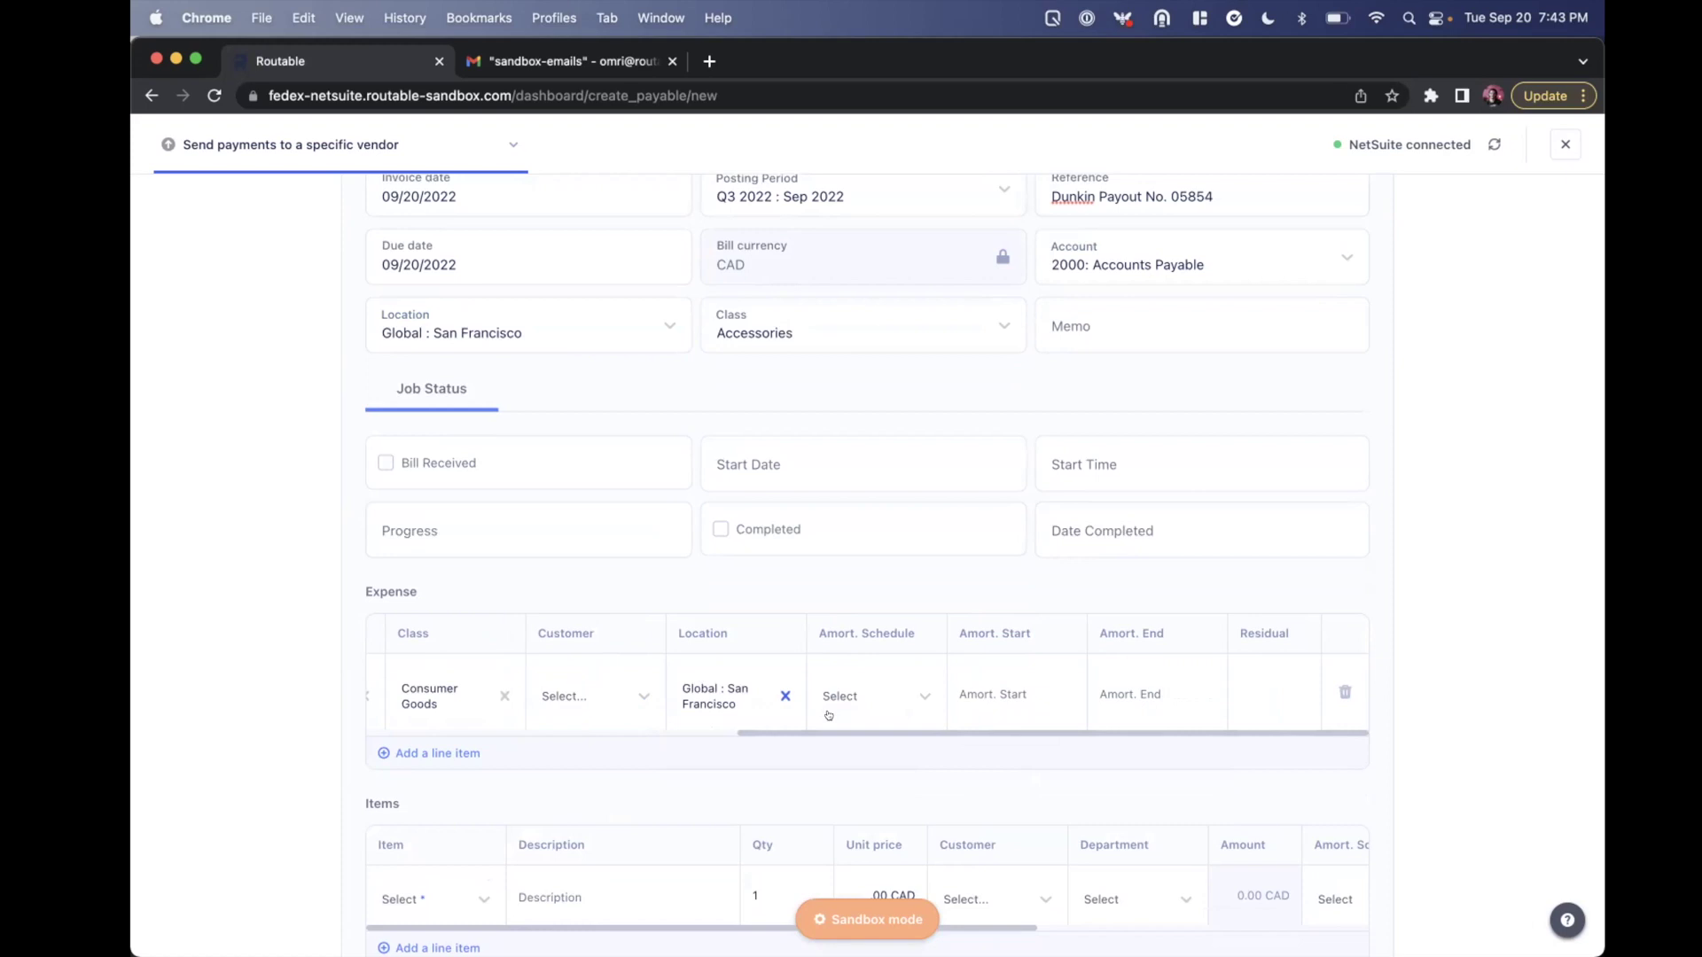
Keep Silicon Valley Bank as the account the payment is withdrawn from.
scroll(809, 583, down, 5)
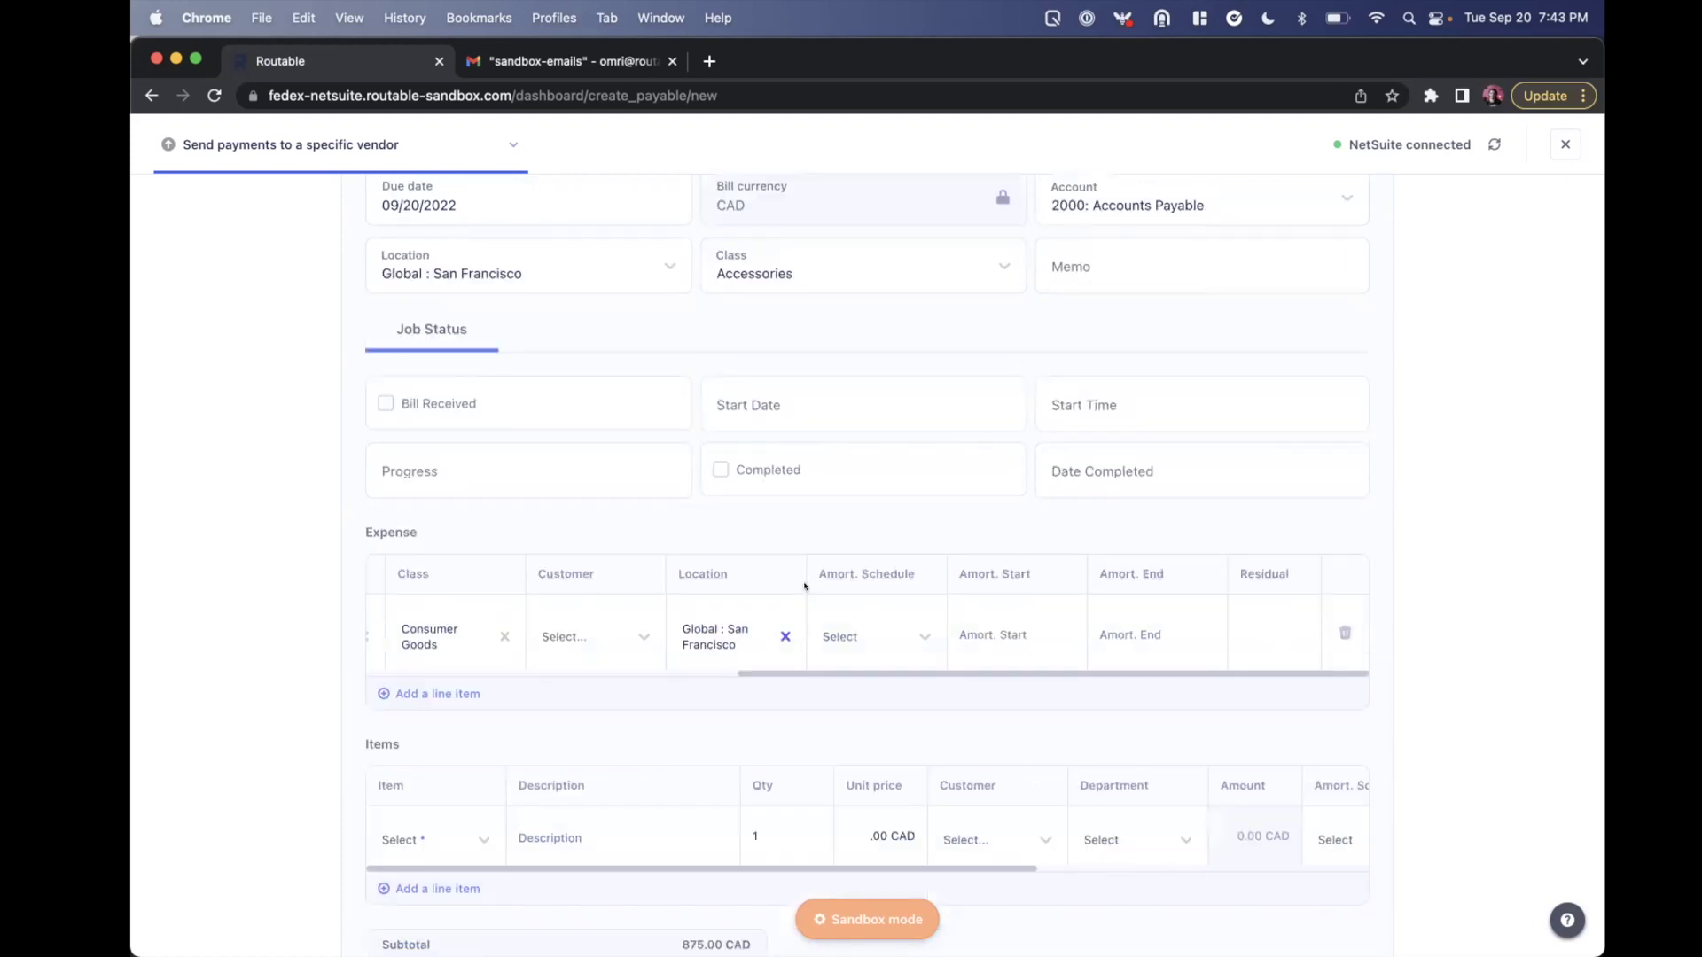
scroll(510, 583, up, 1)
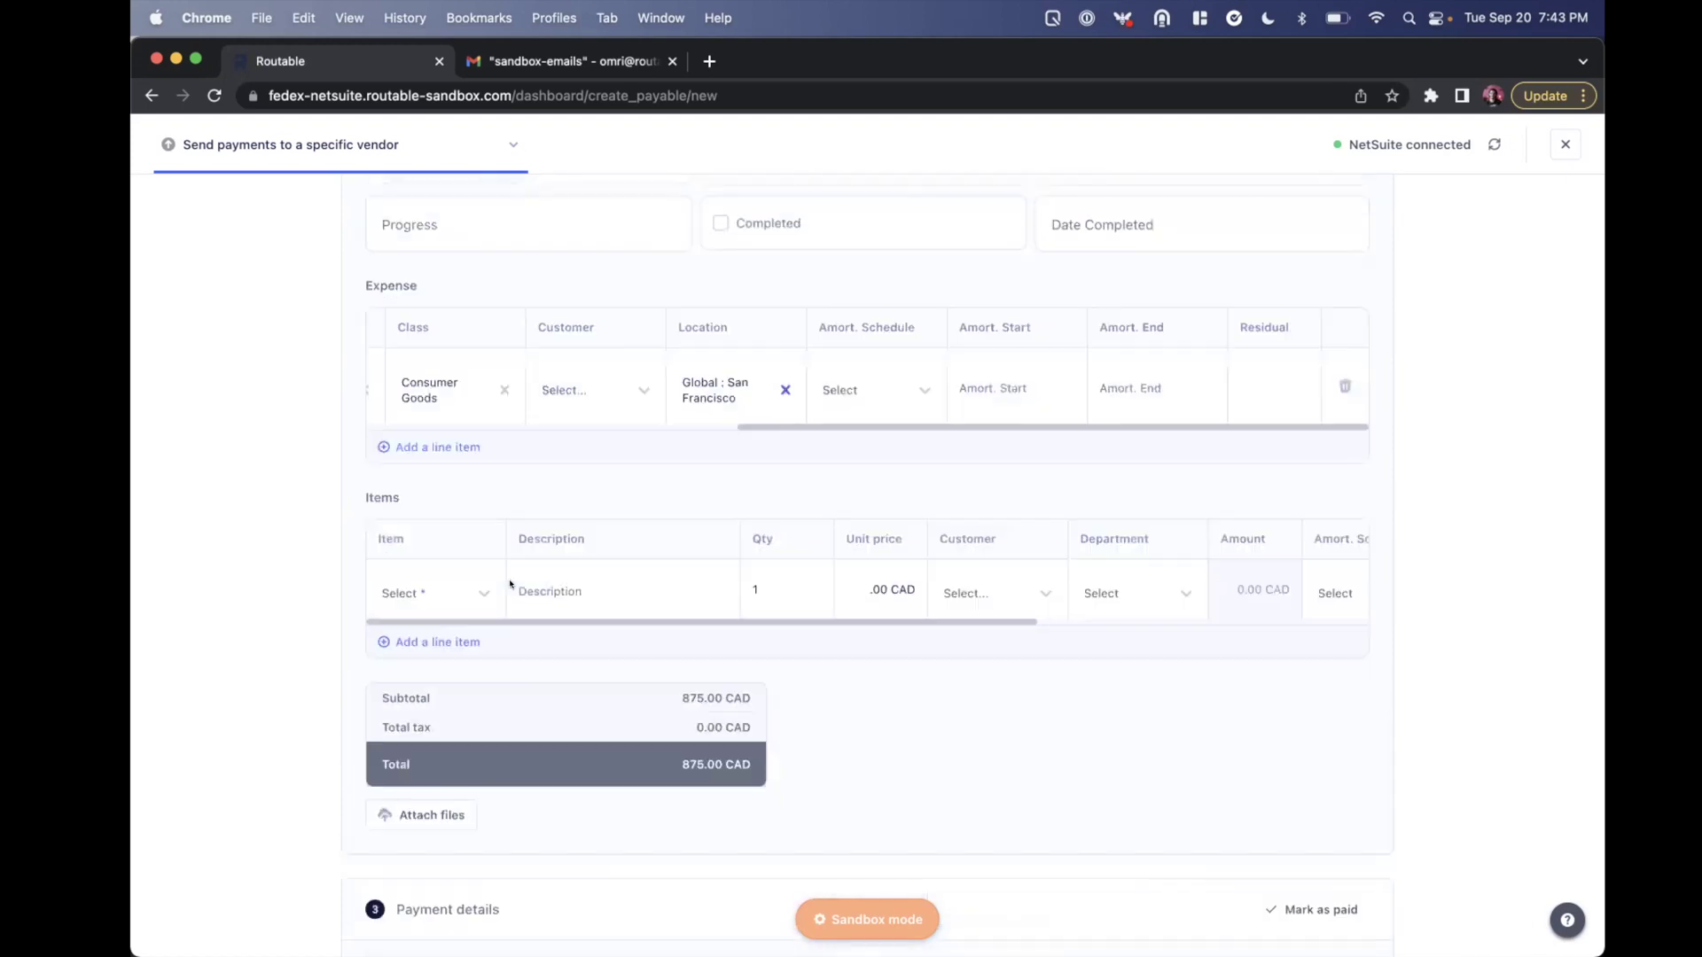
scroll(509, 583, down, 2)
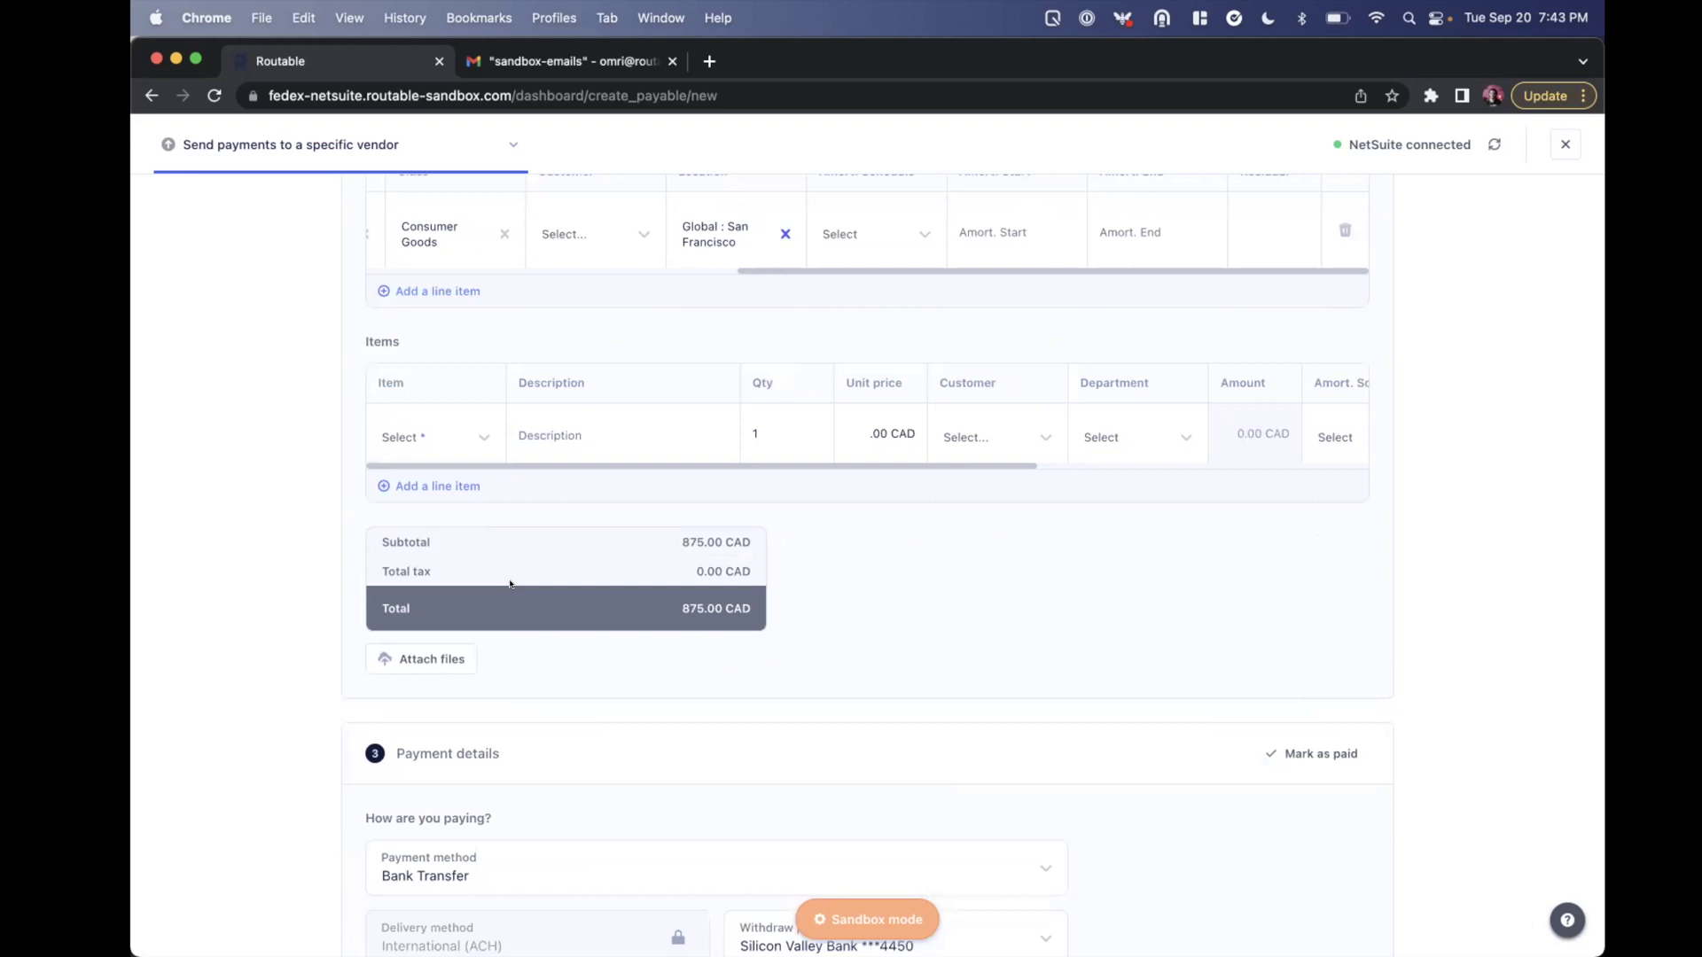
scroll(510, 583, down, 3)
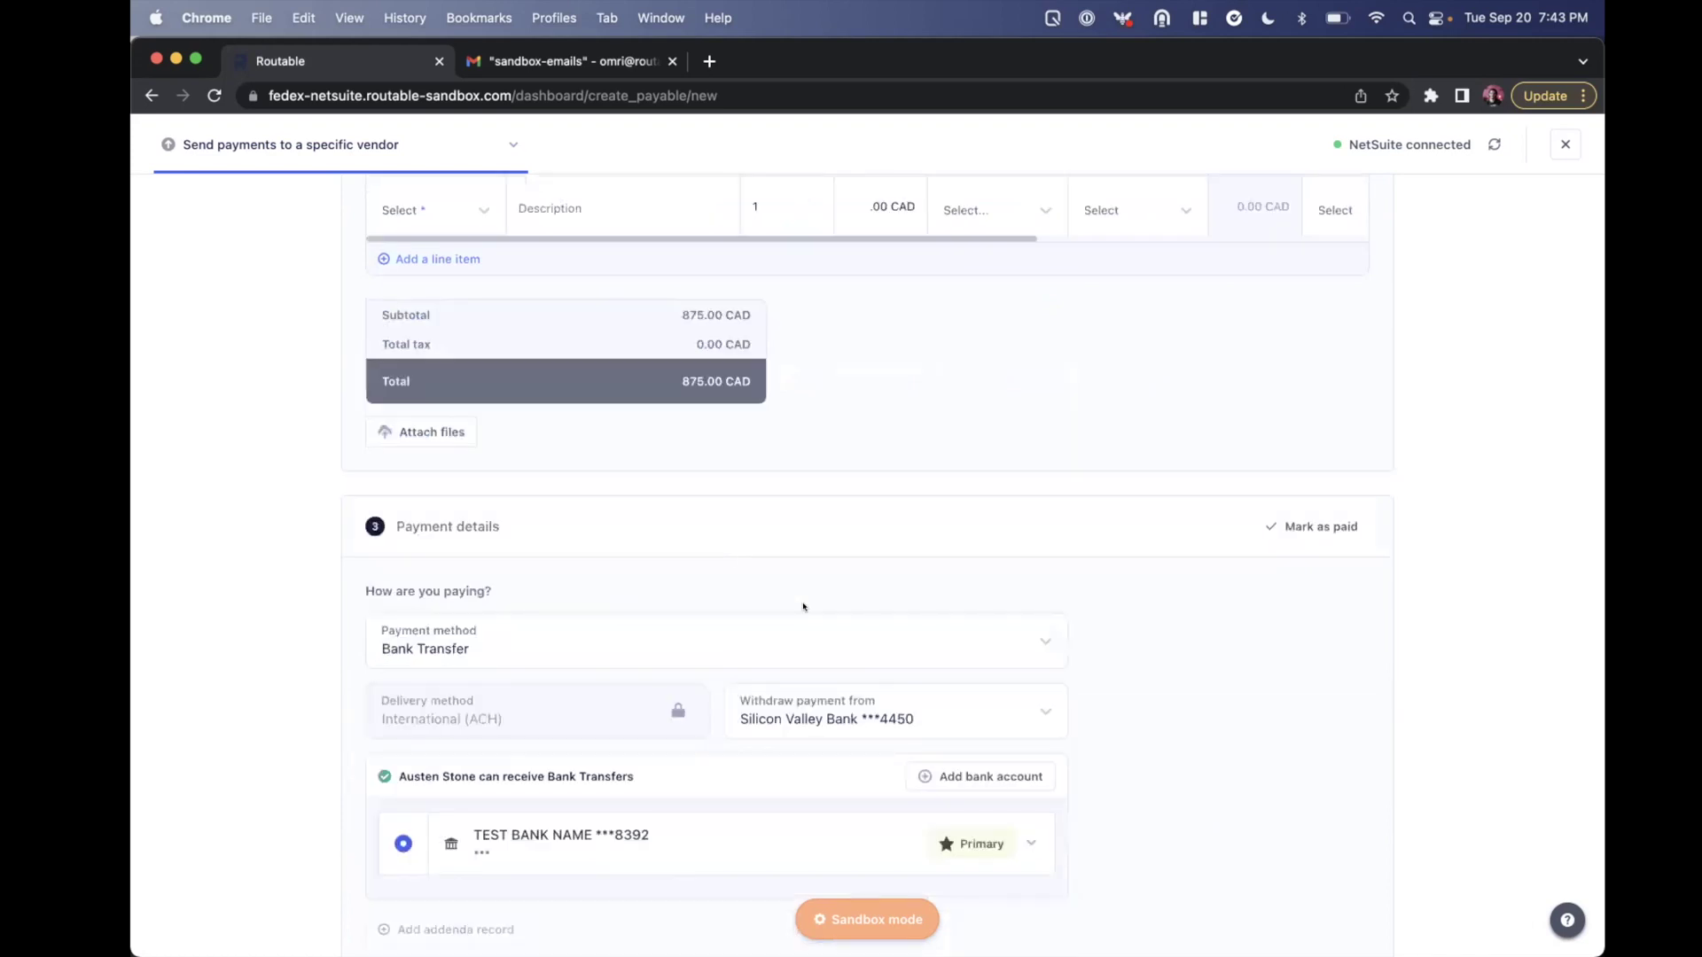
scroll(803, 607, down, 2)
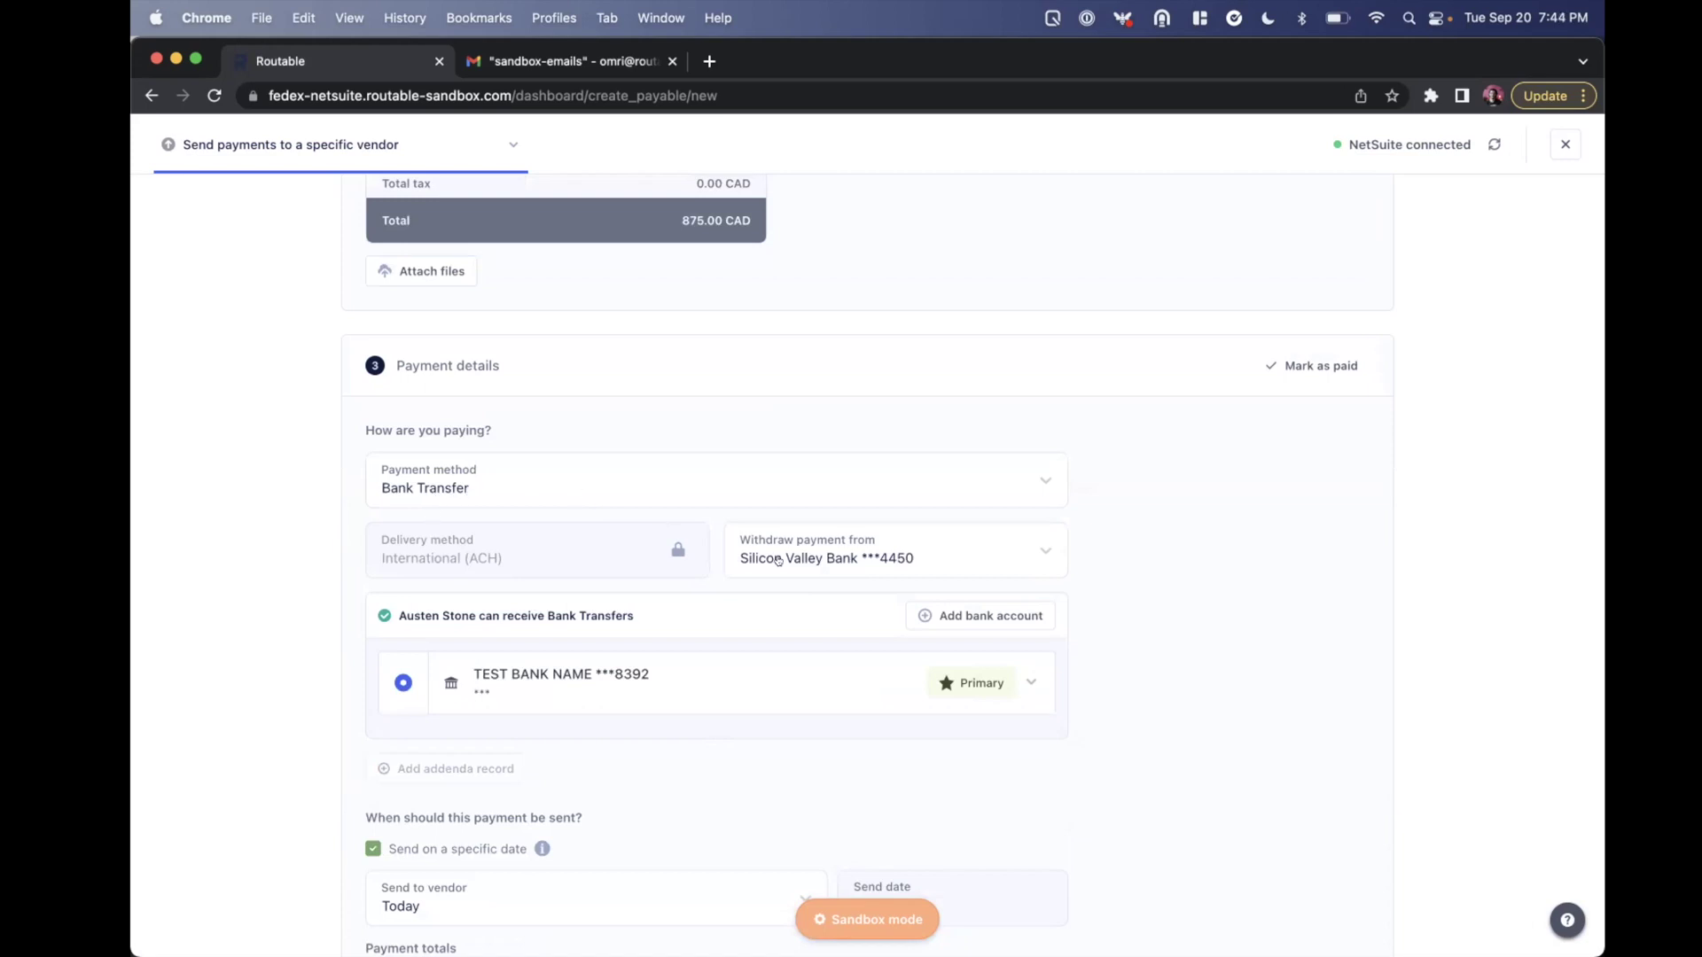
click(778, 560)
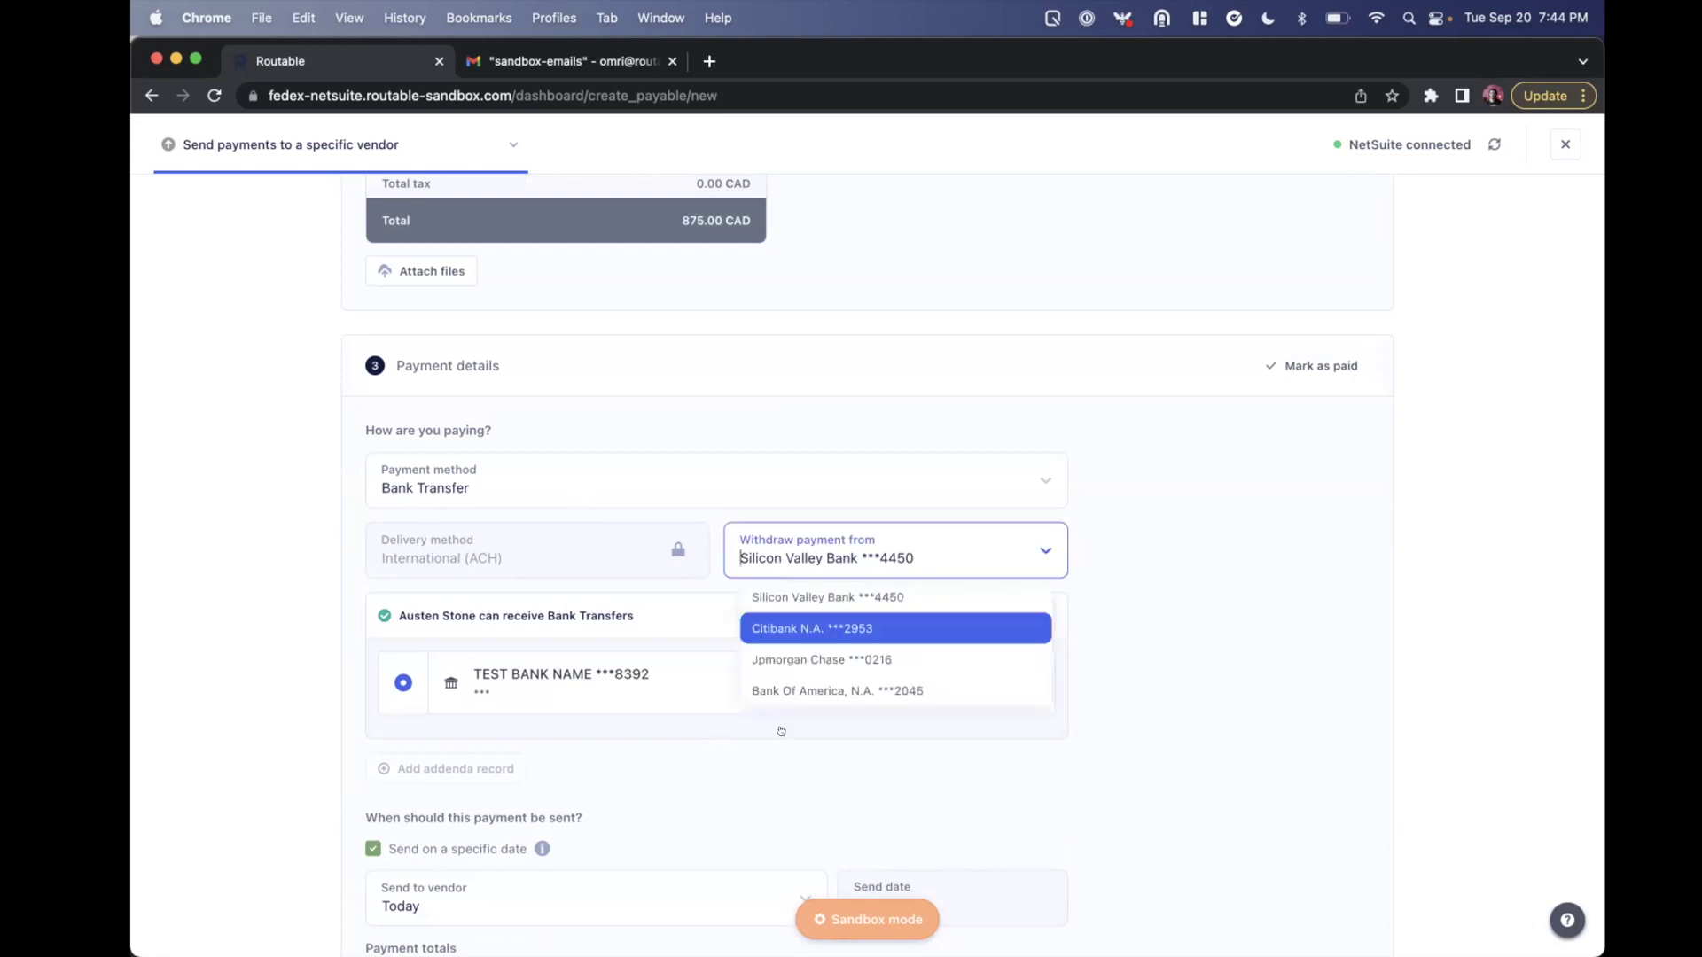
click(816, 559)
Check the vendor's bank account details, then begin adding a new vendor bank account.
scroll(813, 711, down, 2)
click(1011, 548)
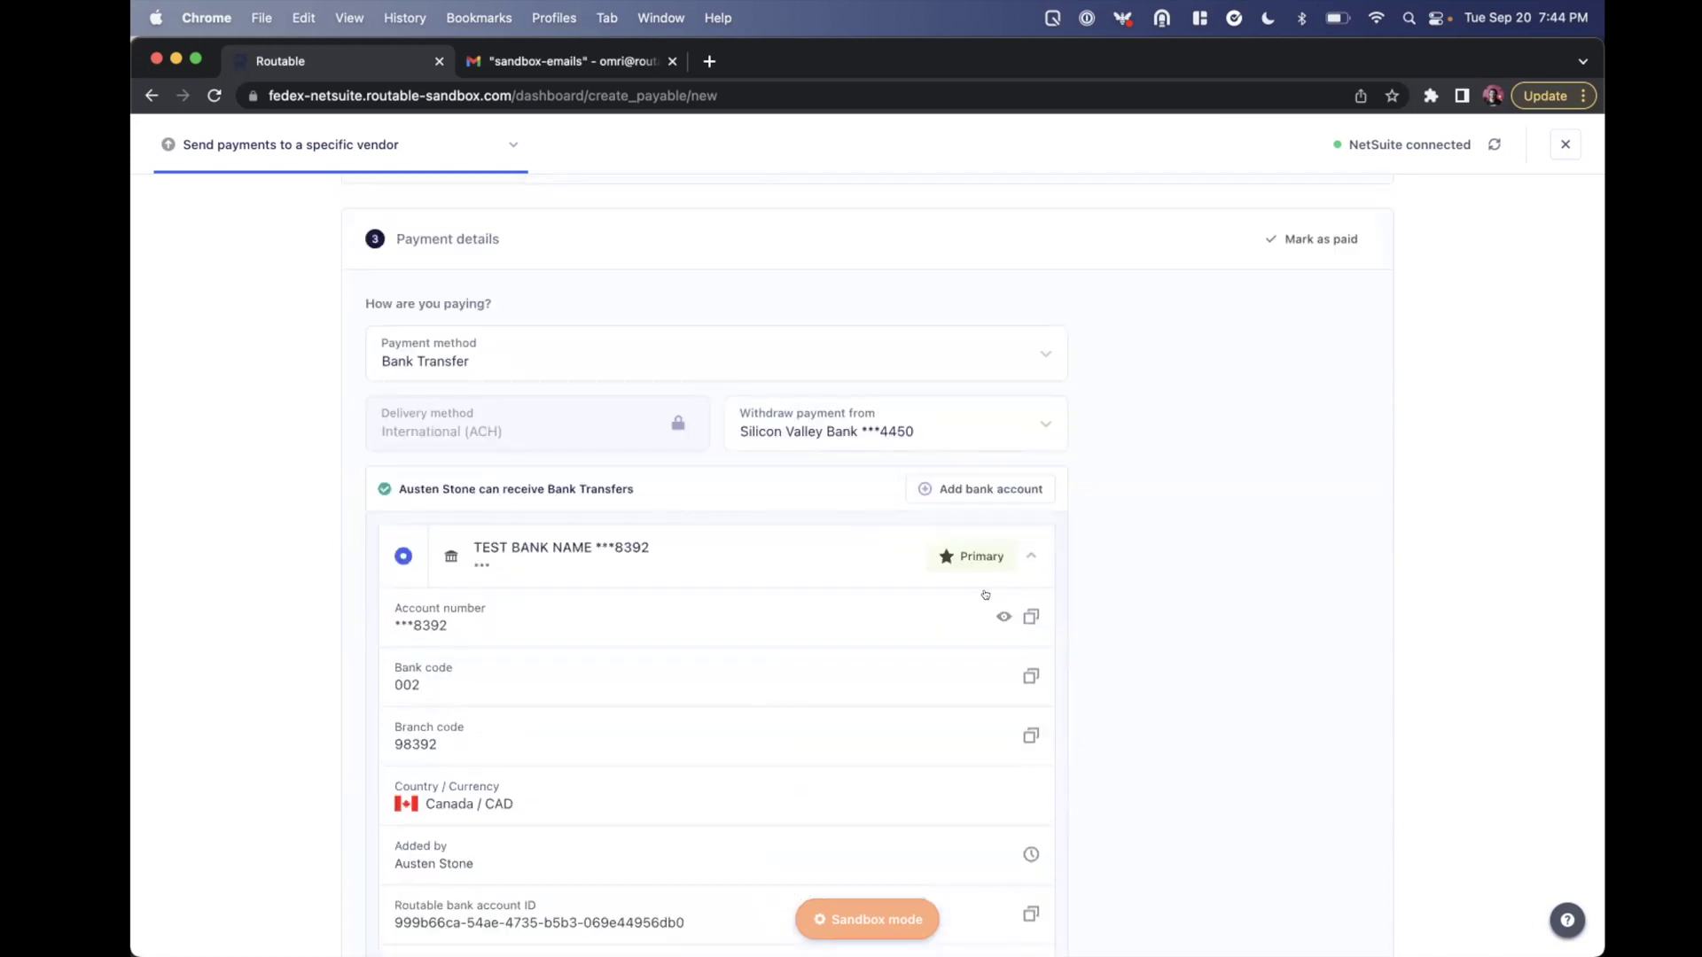
click(1018, 543)
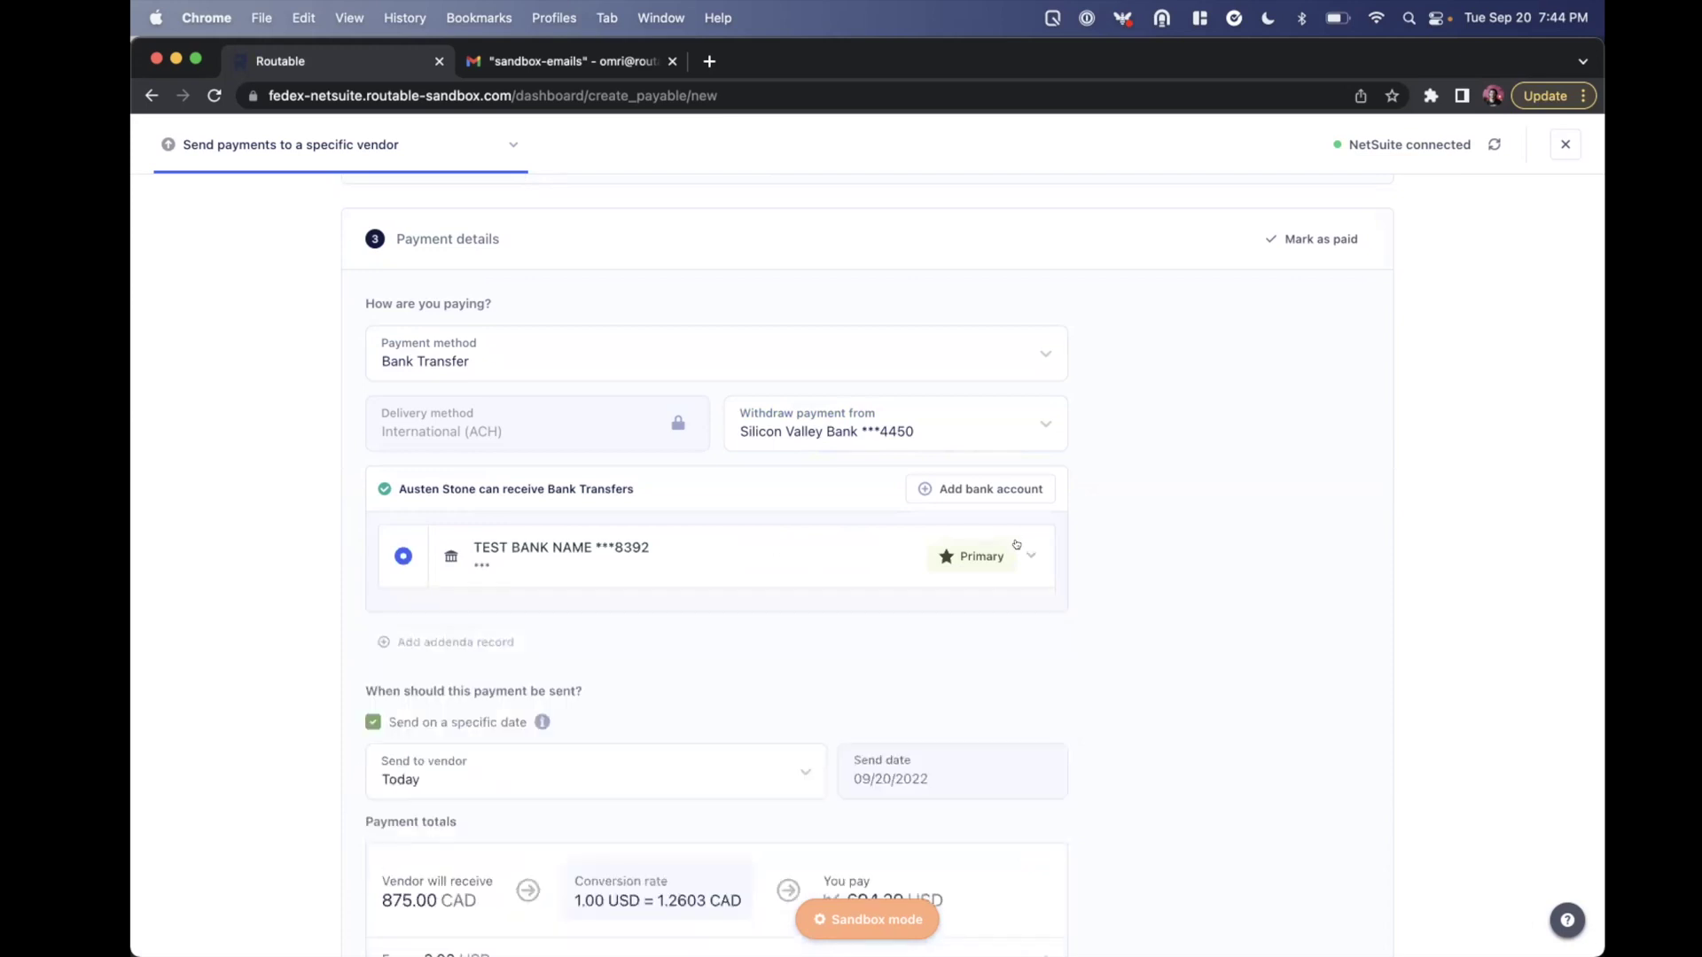
click(998, 492)
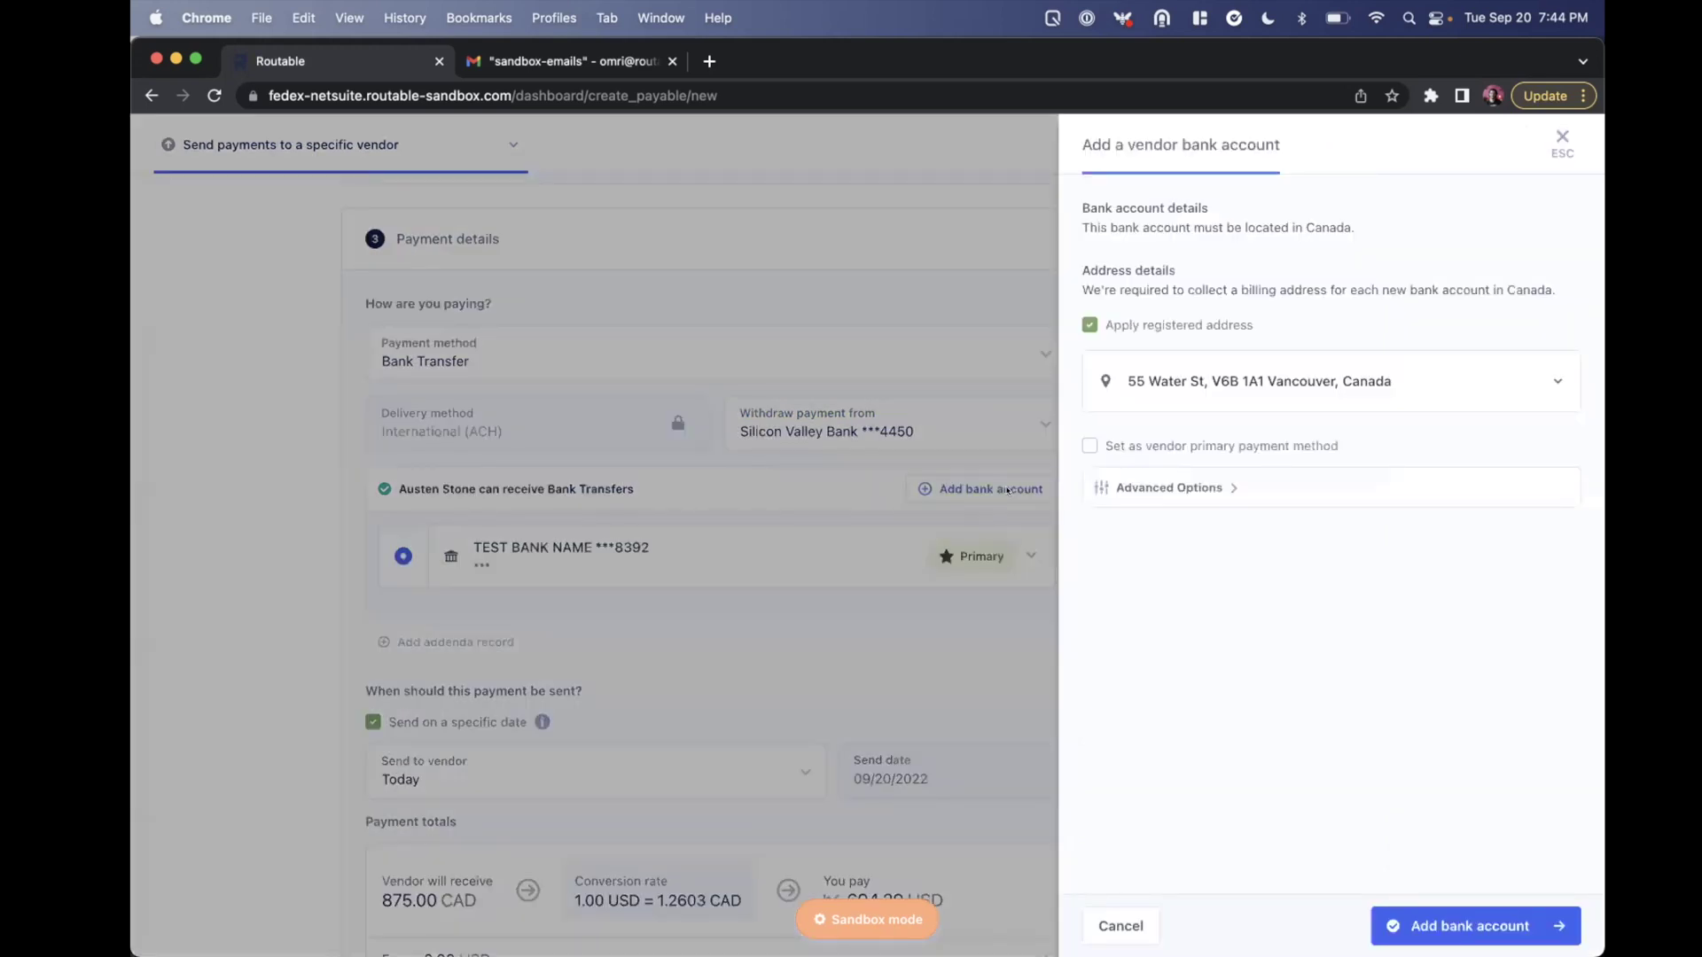
Cancel the new bank account form, review the payment totals, and send the 875.00 CAD payment.
click(1113, 926)
scroll(1075, 697, down, 3)
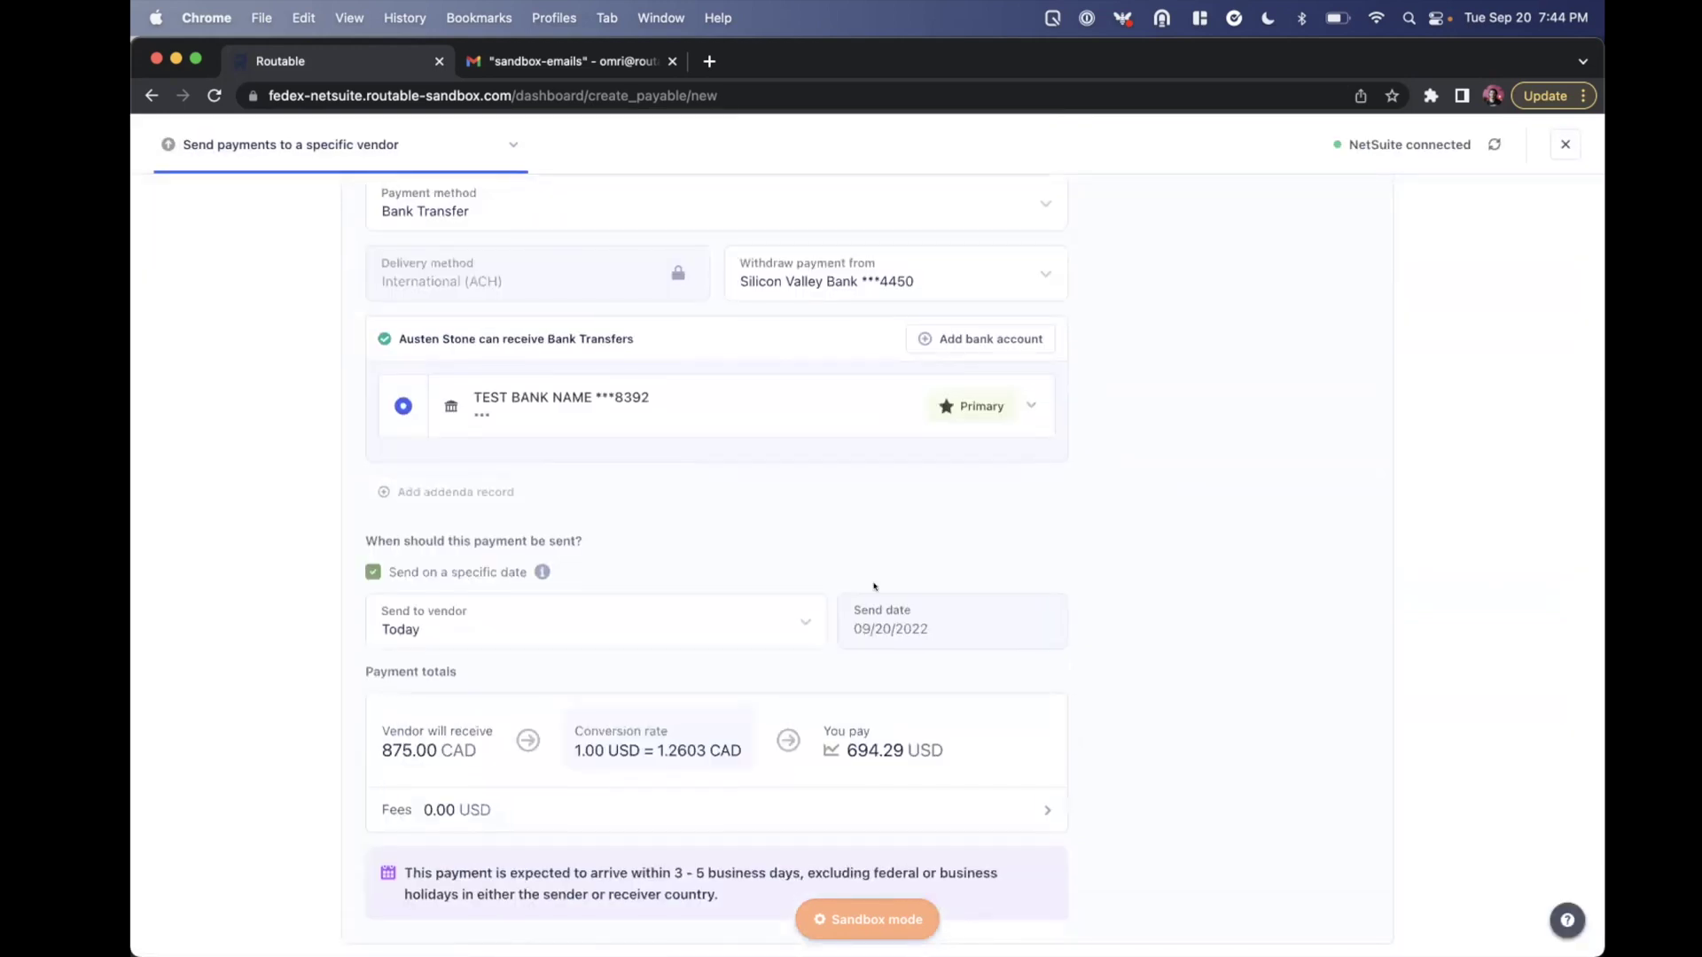
scroll(873, 586, down, 2)
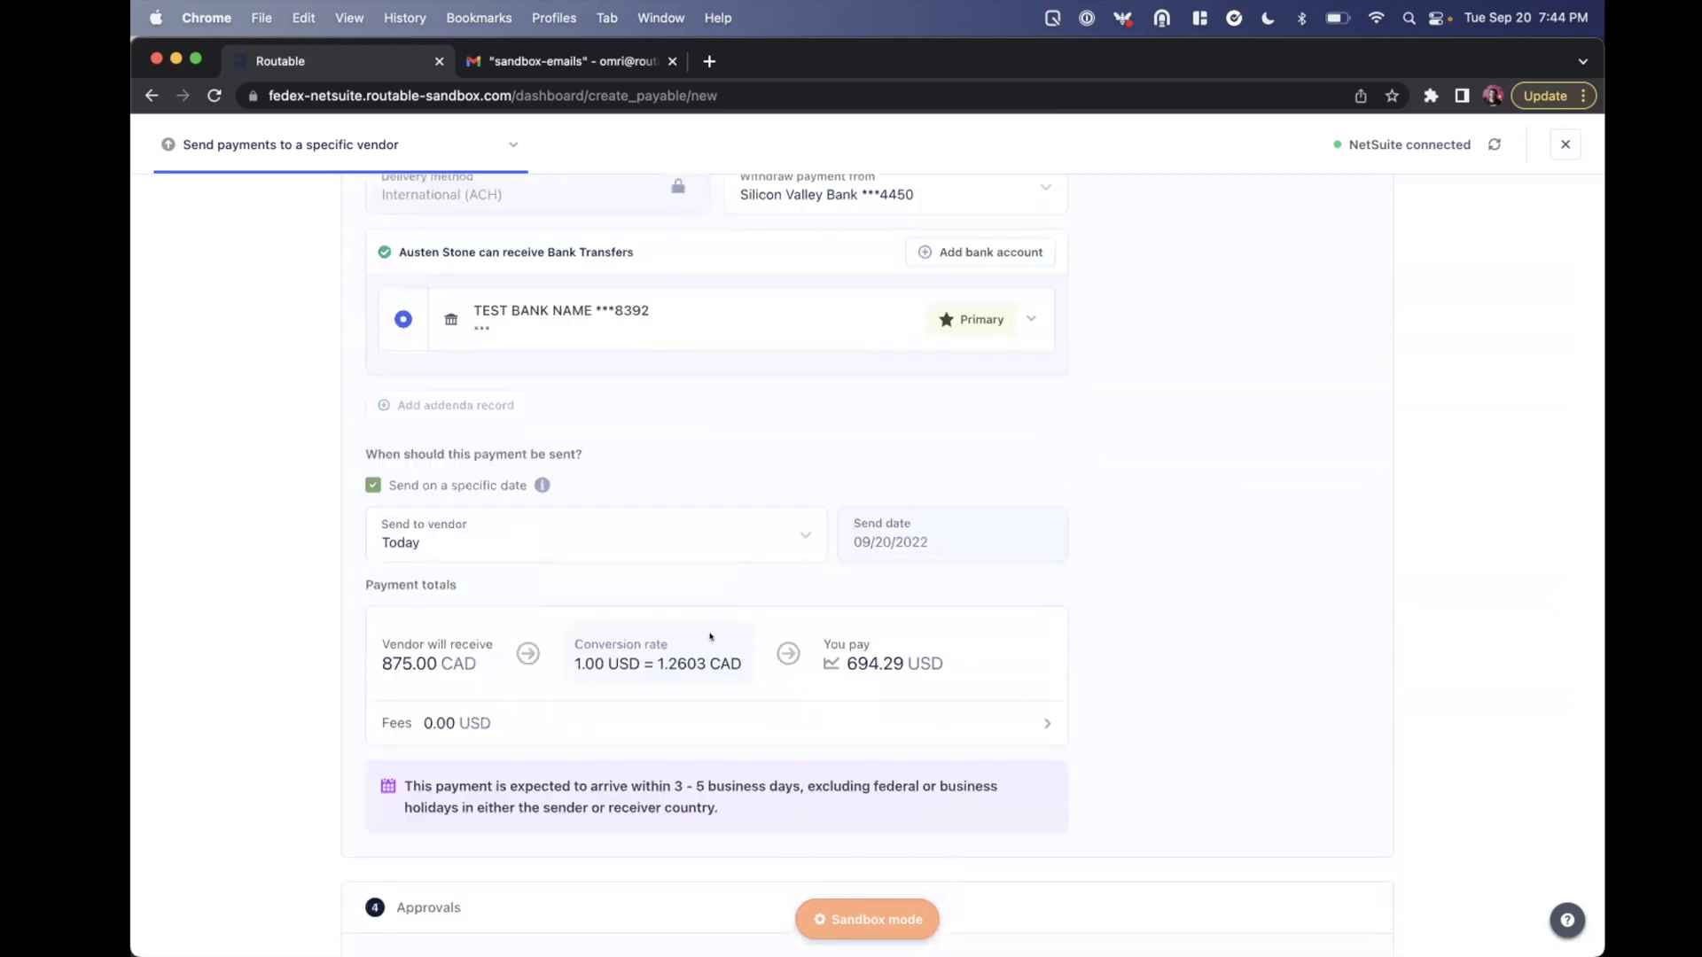
mouse_move(826, 660)
scroll(577, 691, down, 3)
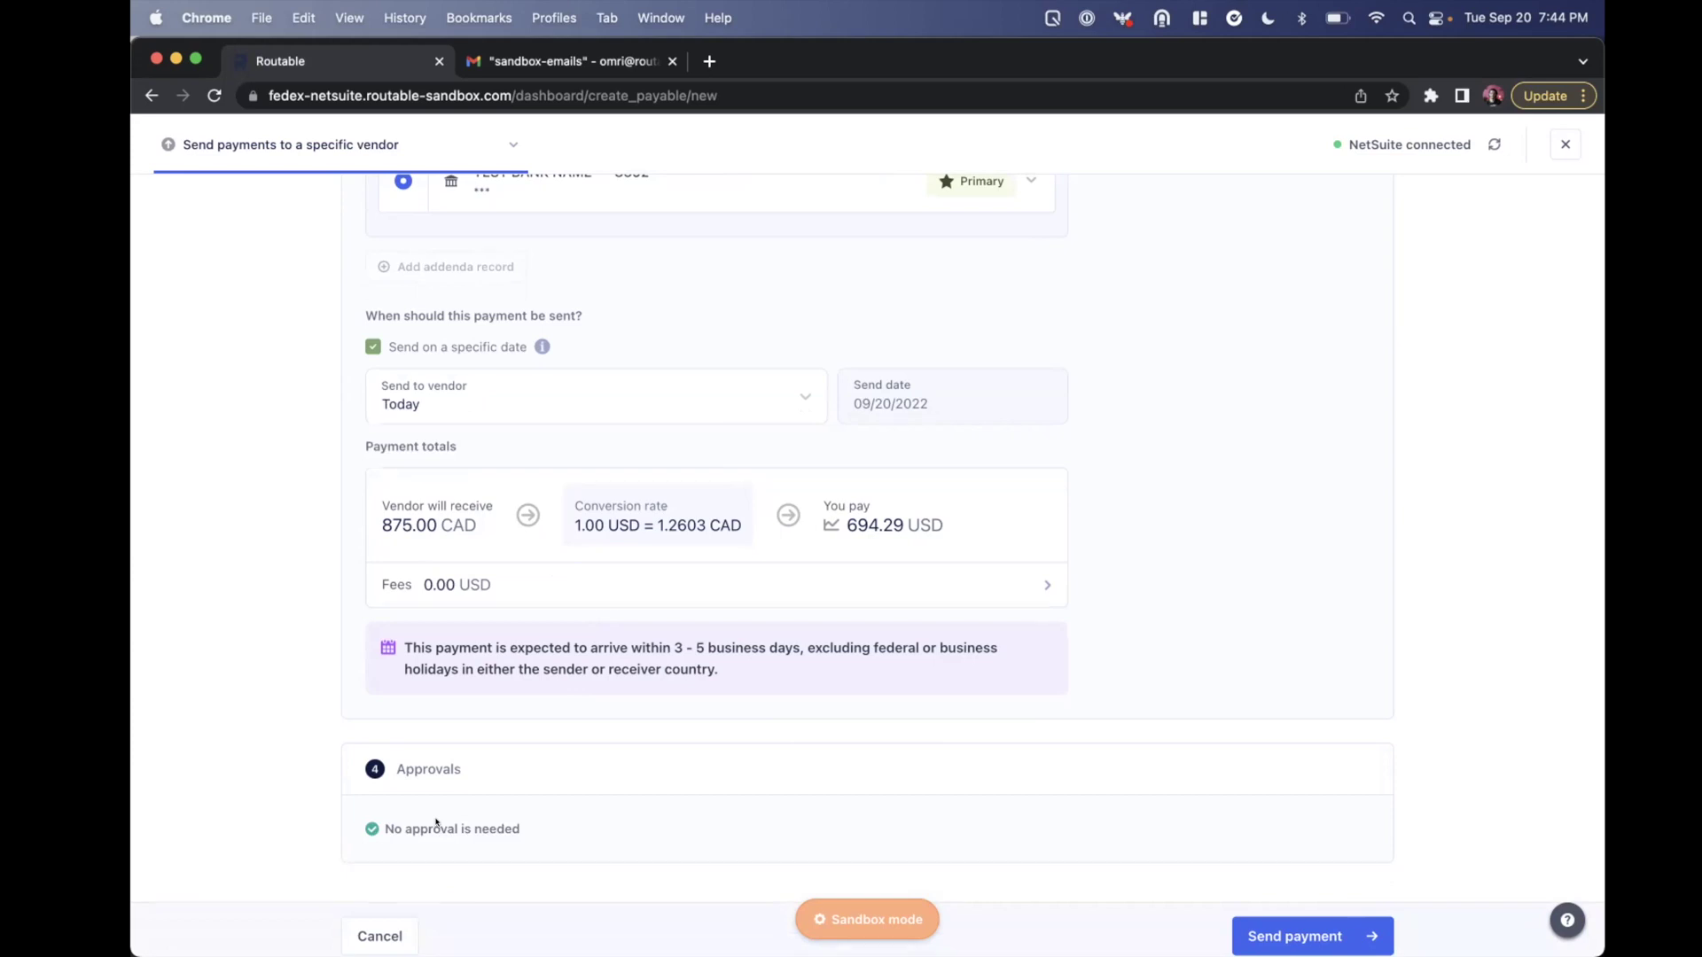
click(1236, 922)
Confirm the $875.00 CAD payment on the review screen.
click(1242, 919)
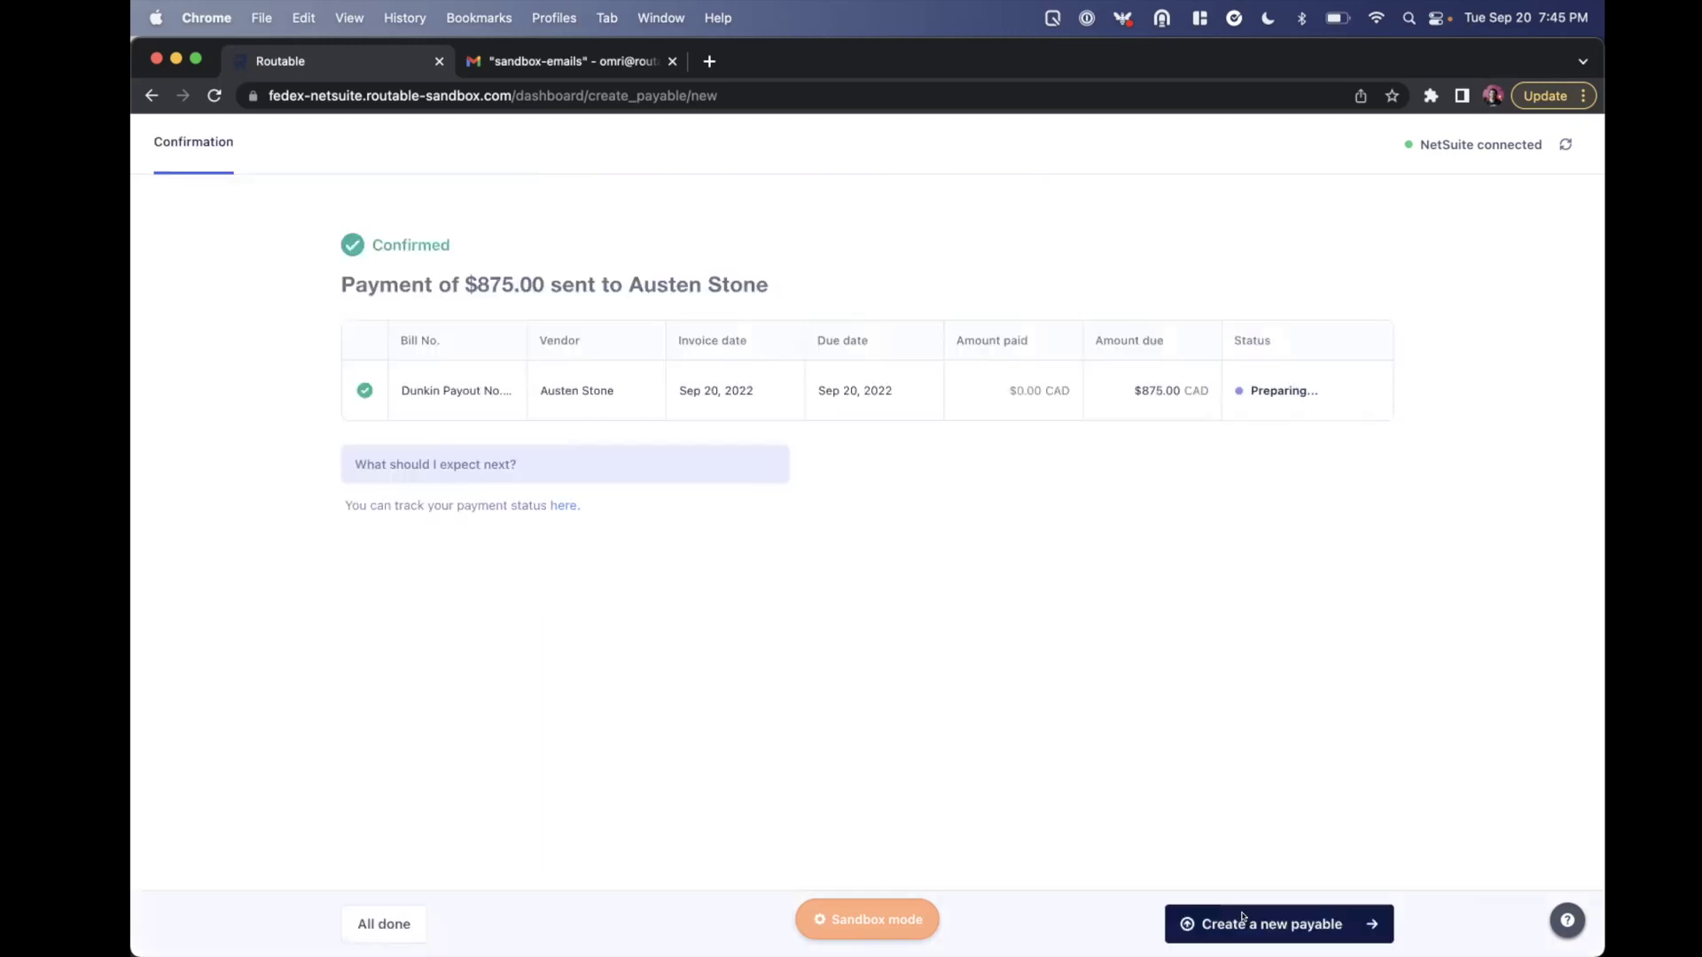
Open the Dunkin Payout No. 05854 payable record and review its Processing details panel.
click(561, 501)
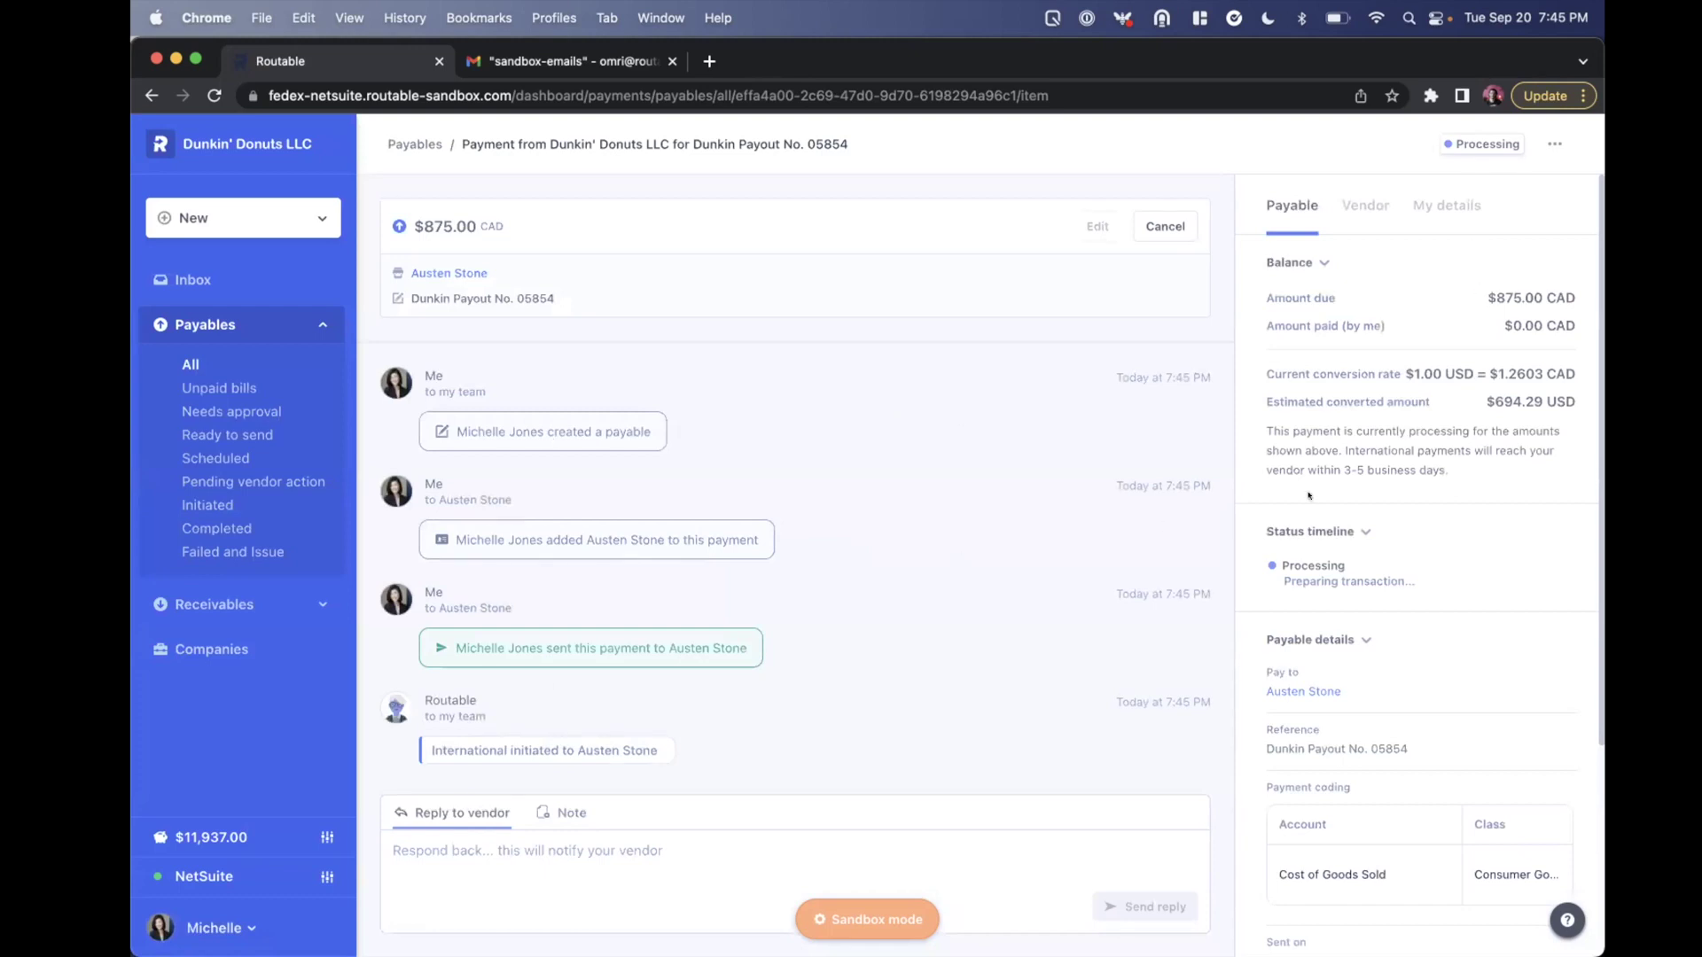
scroll(1340, 496, down, 3)
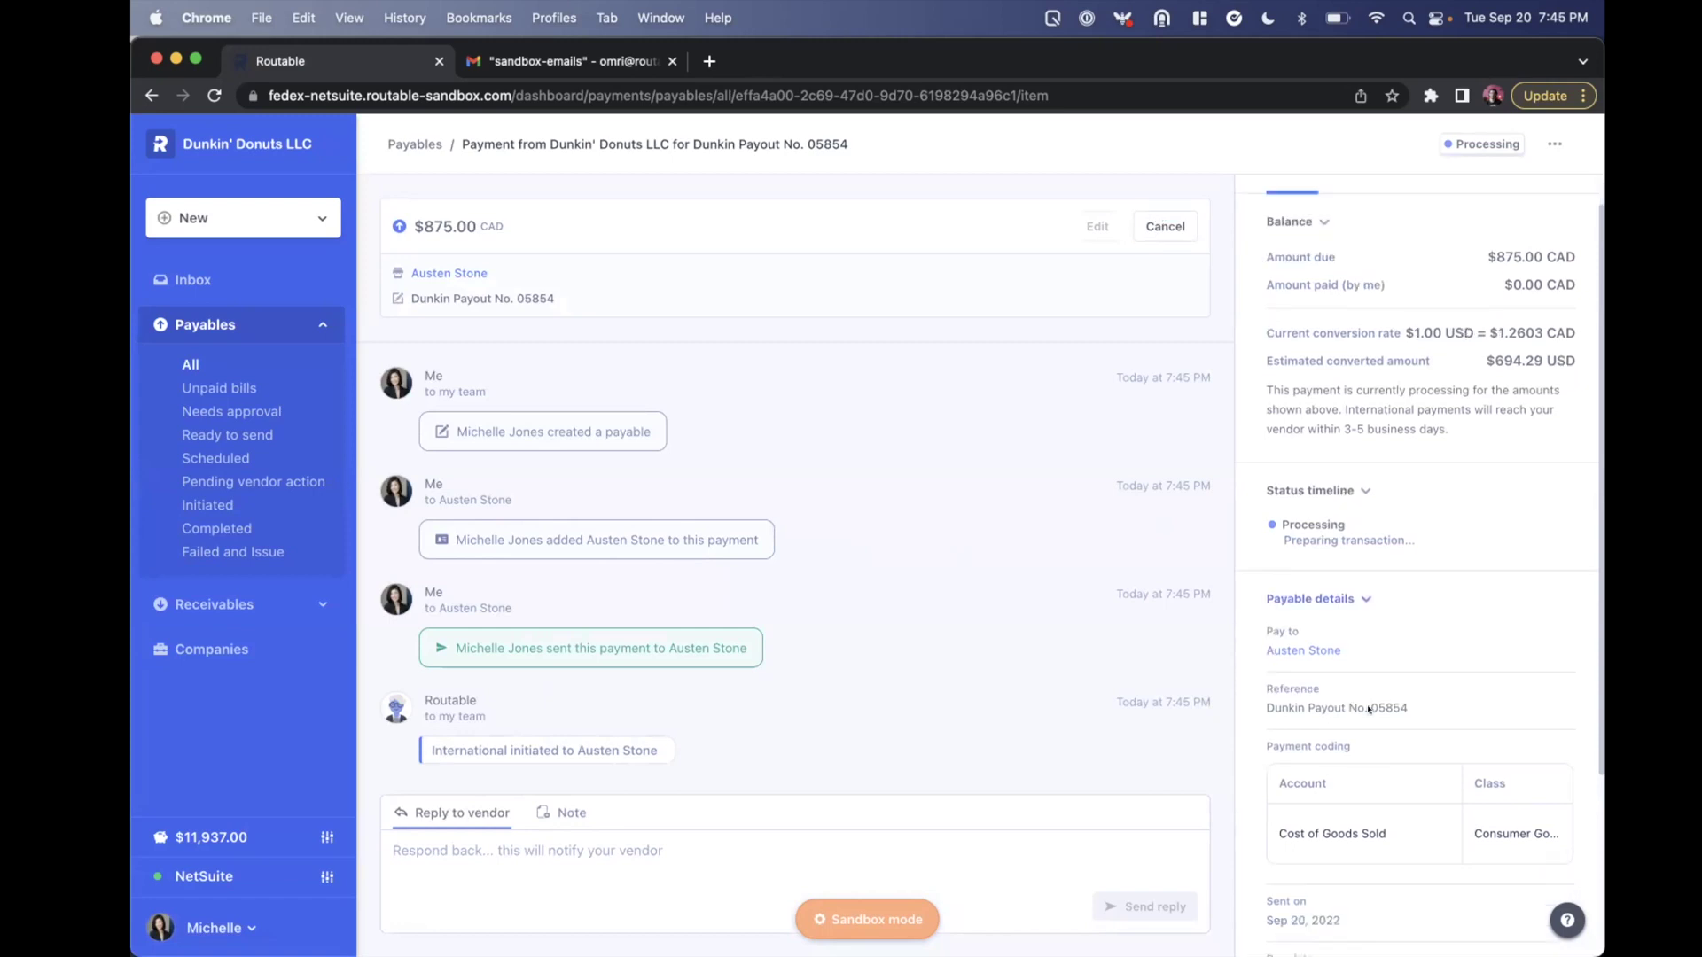
mouse_move(1339, 728)
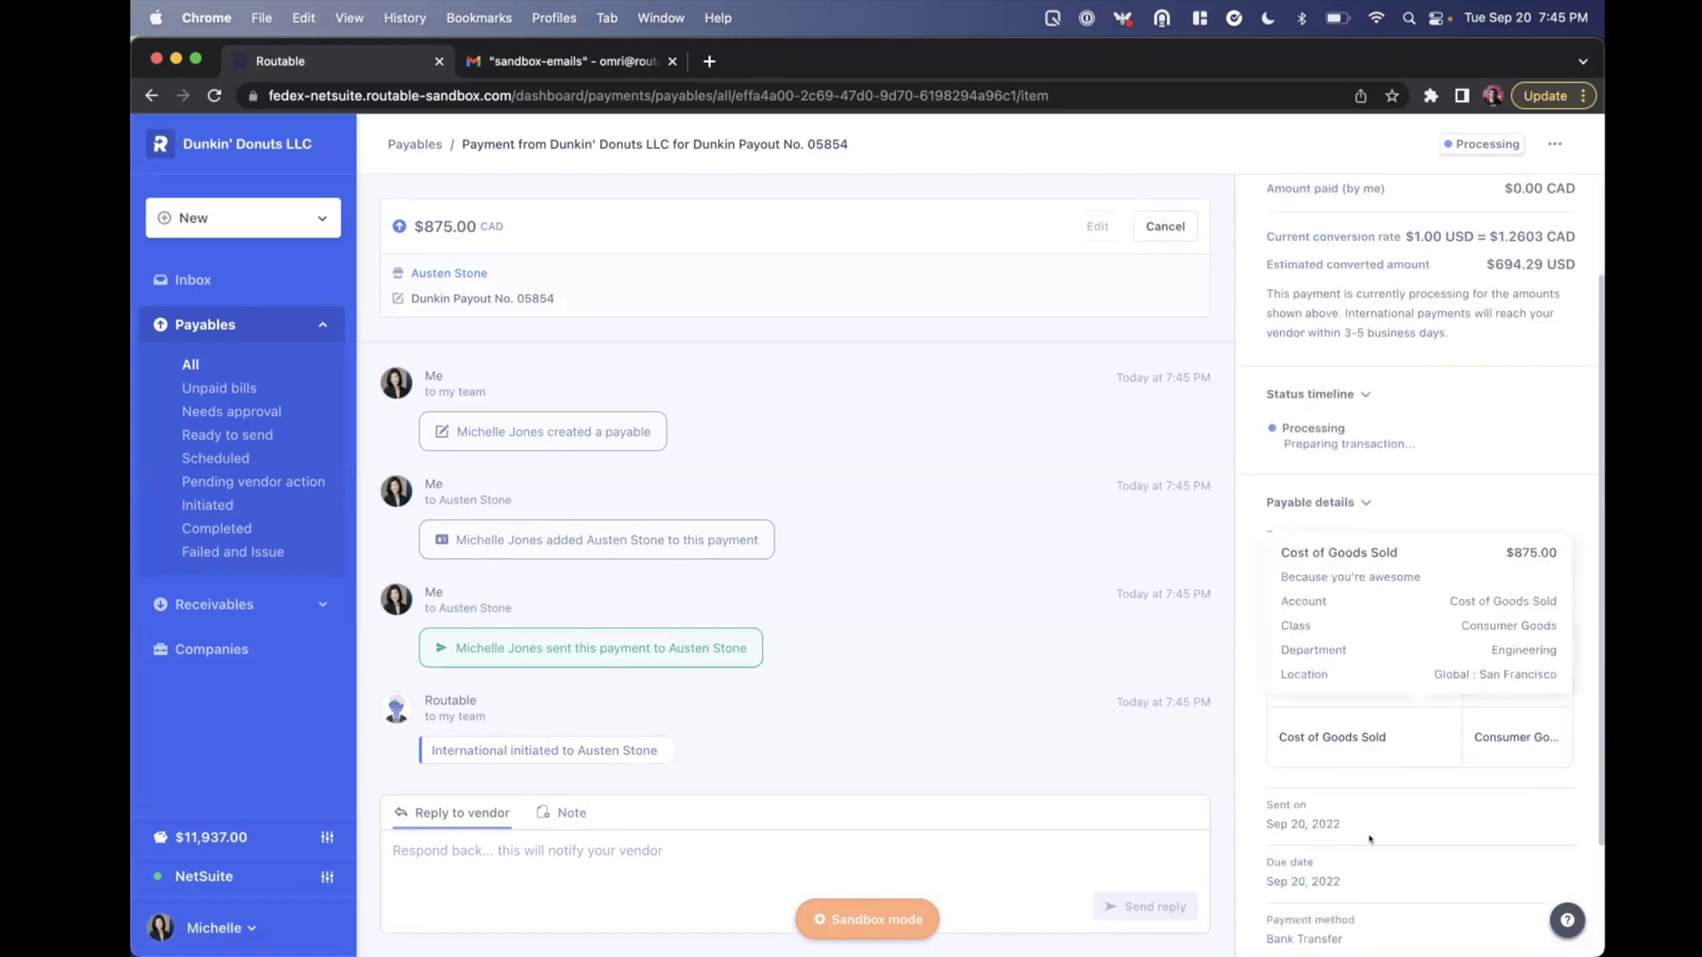
scroll(1369, 838, down, 3)
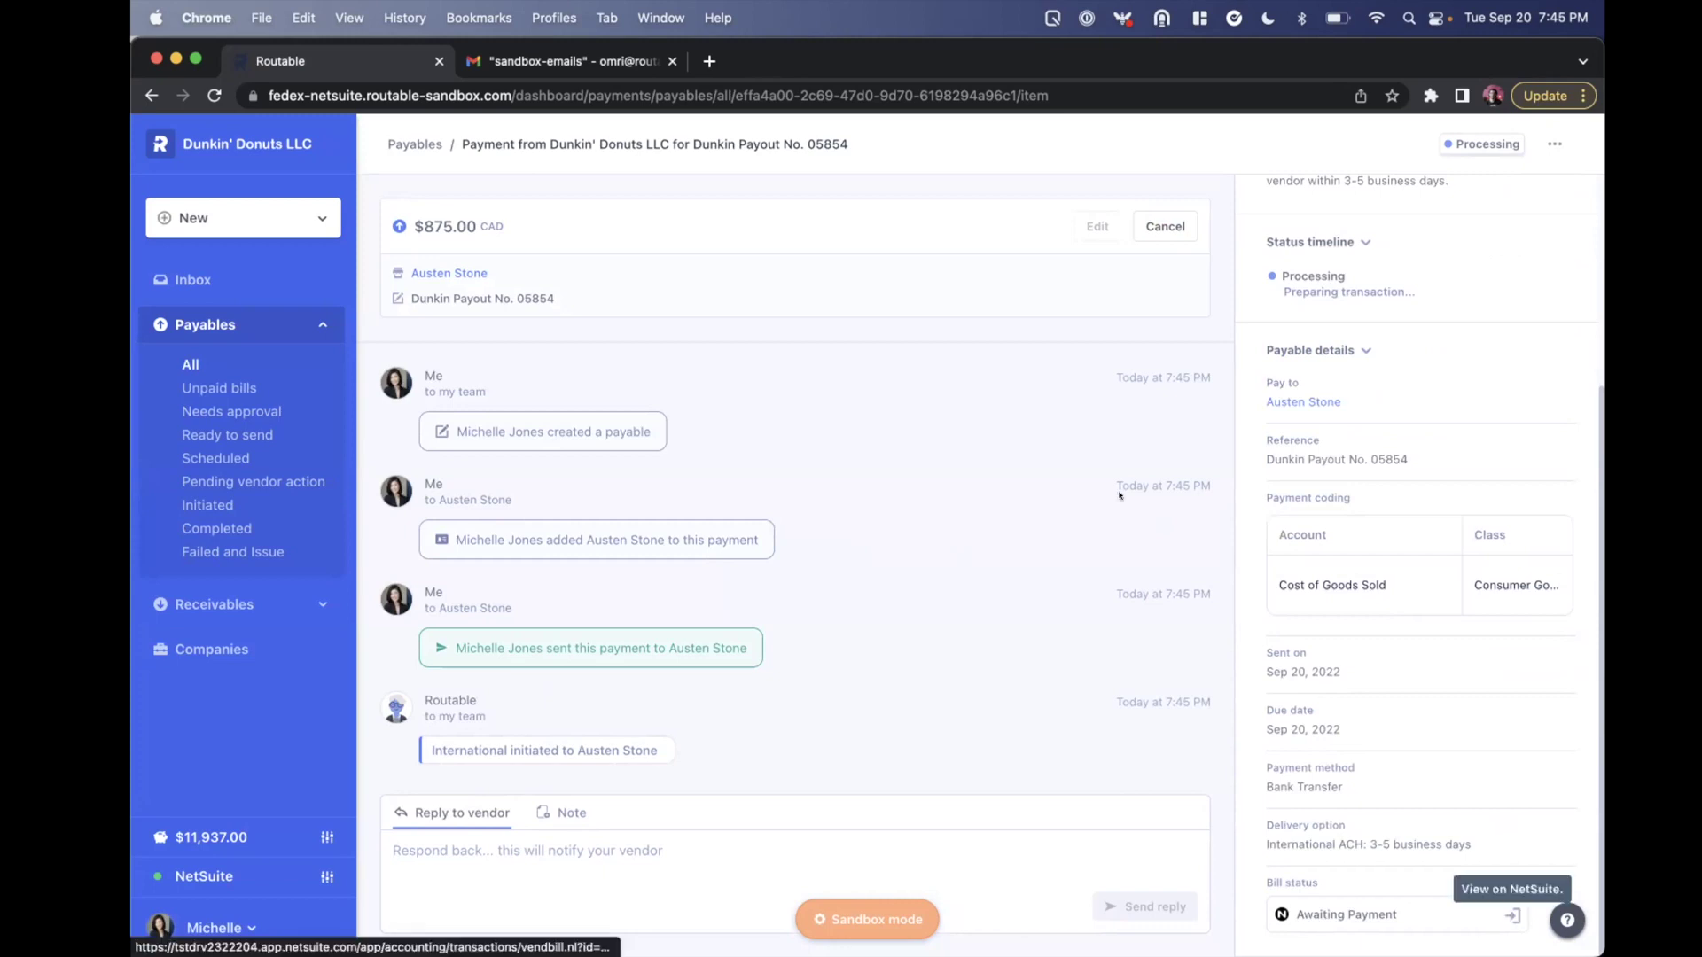
scroll(1411, 457, up, 5)
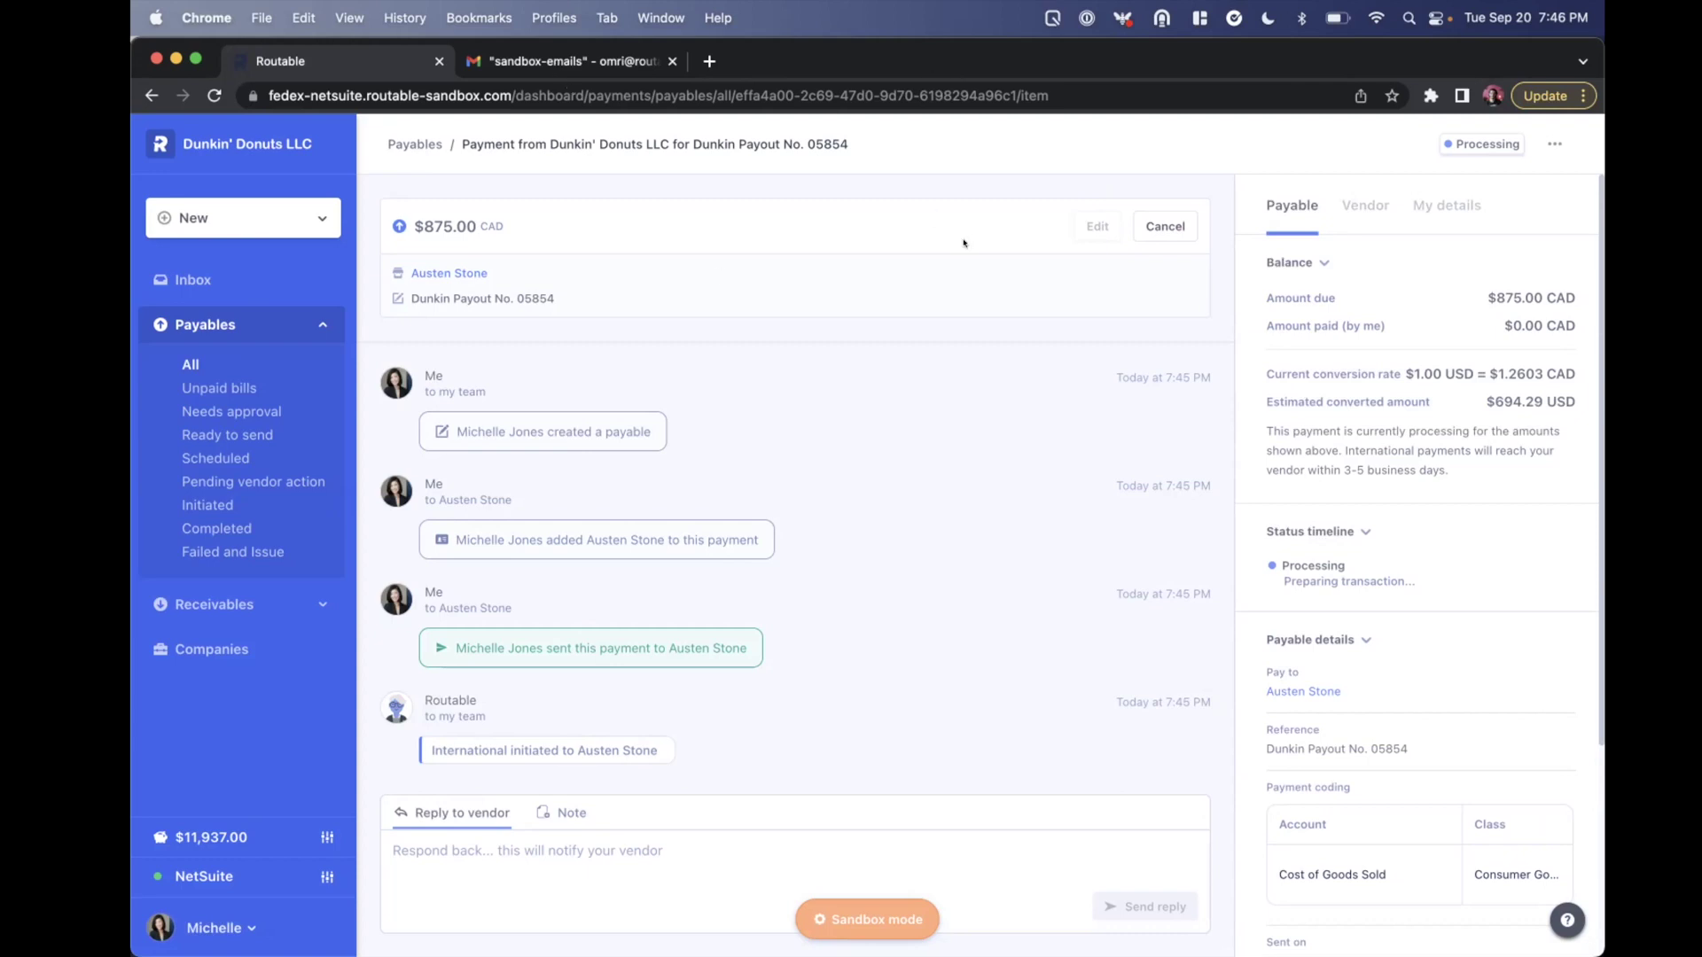
Switch to Gmail, open the 'Payment of CA$875.00 initiated' email, and read through it.
key(ctrl+Tab)
click(905, 303)
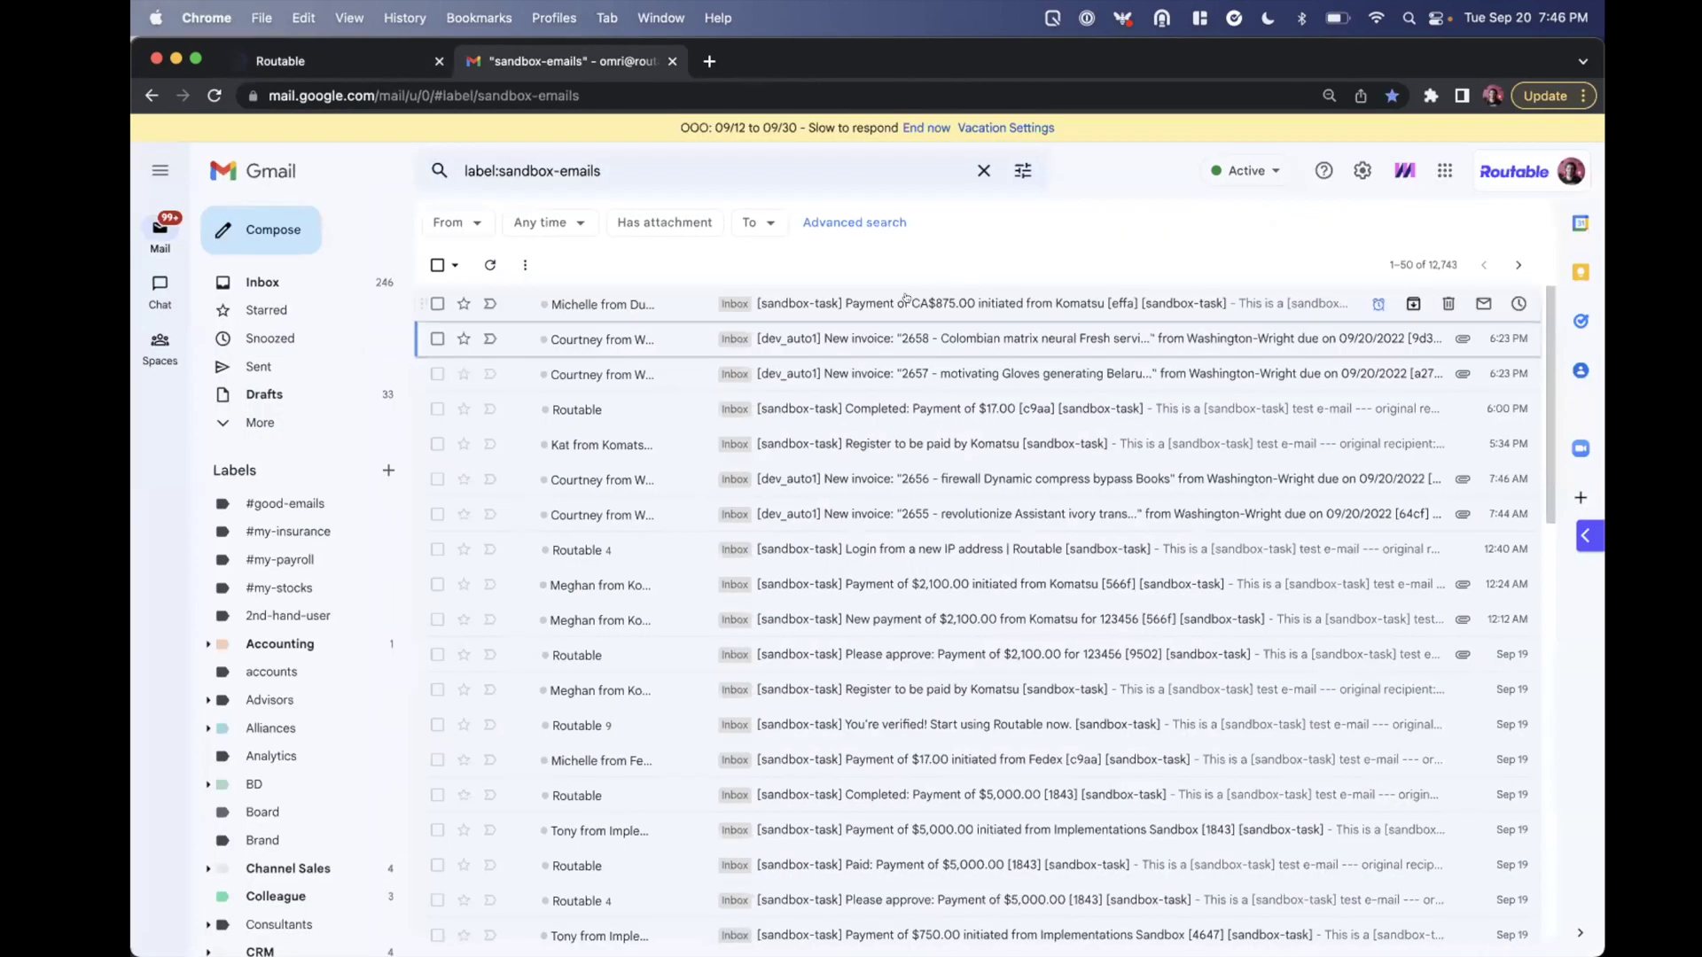
scroll(912, 465, down, 2)
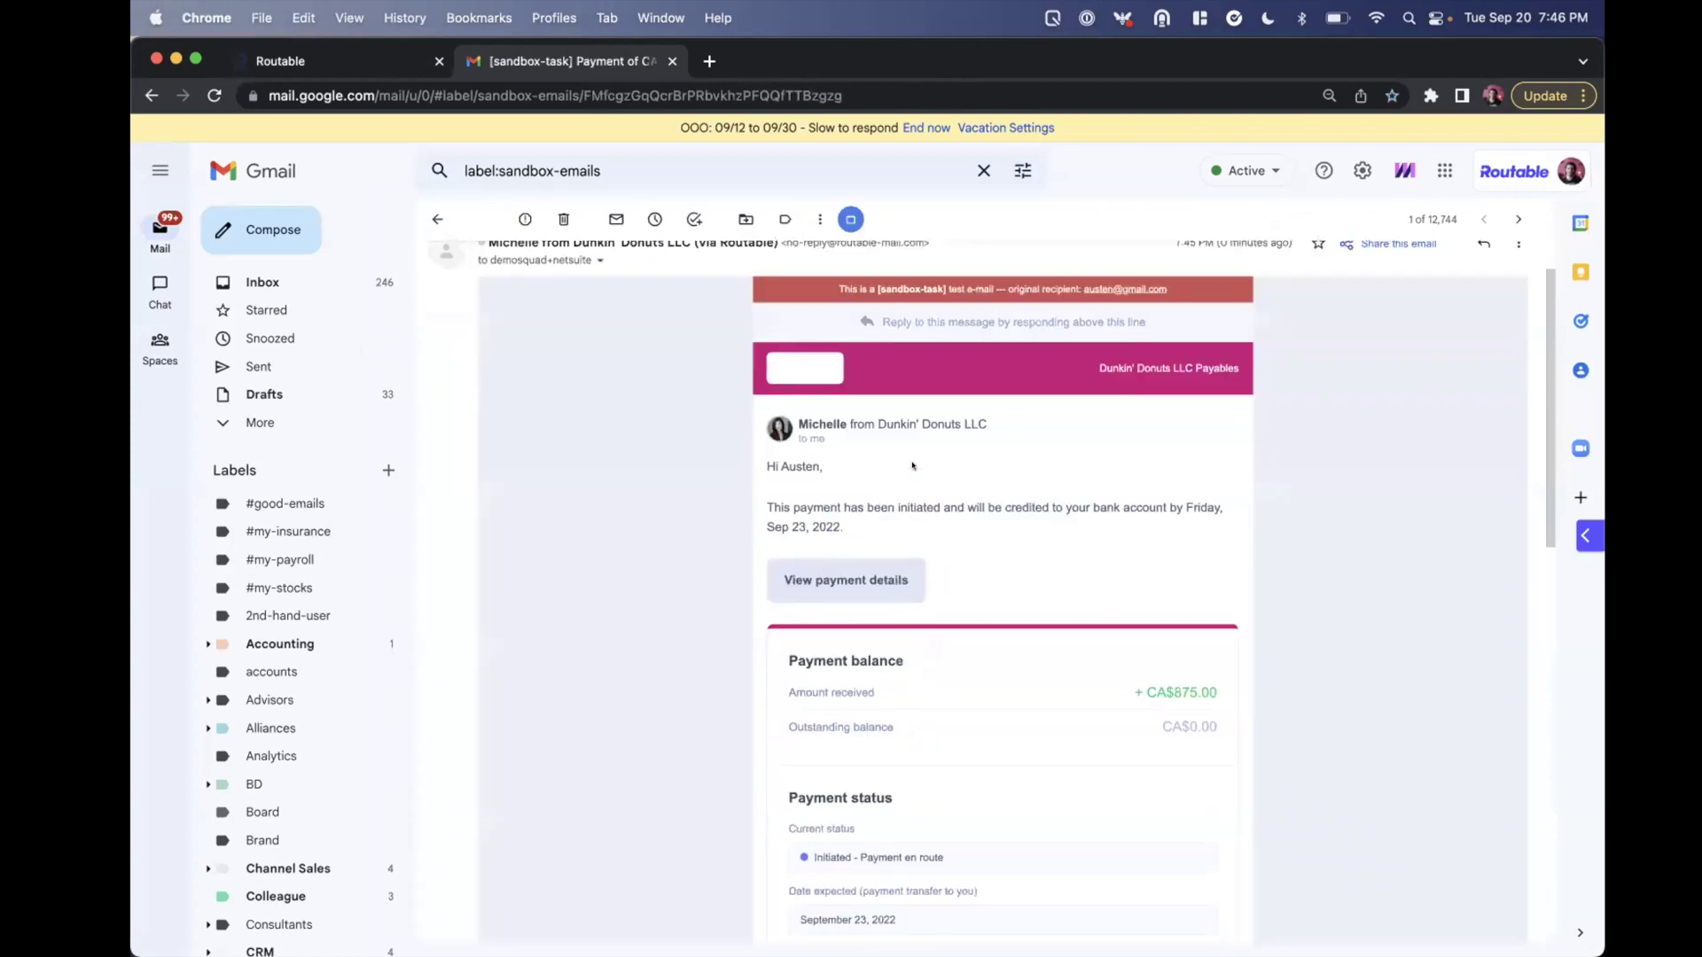
scroll(912, 465, down, 2)
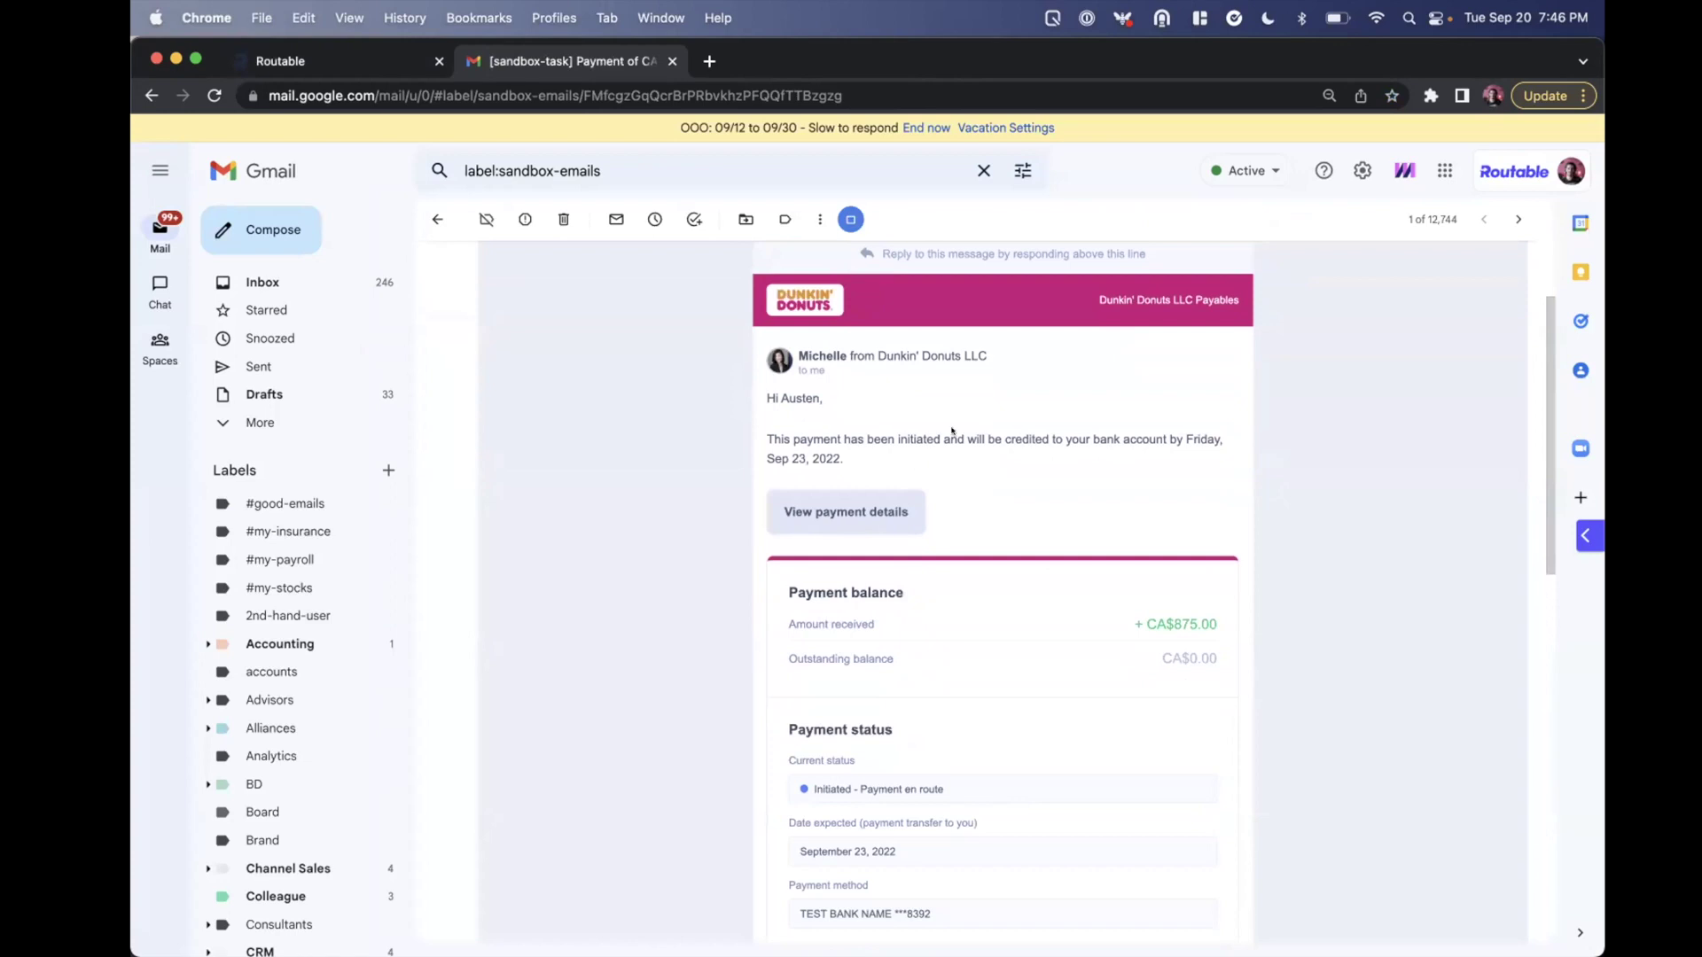
scroll(950, 430, down, 6)
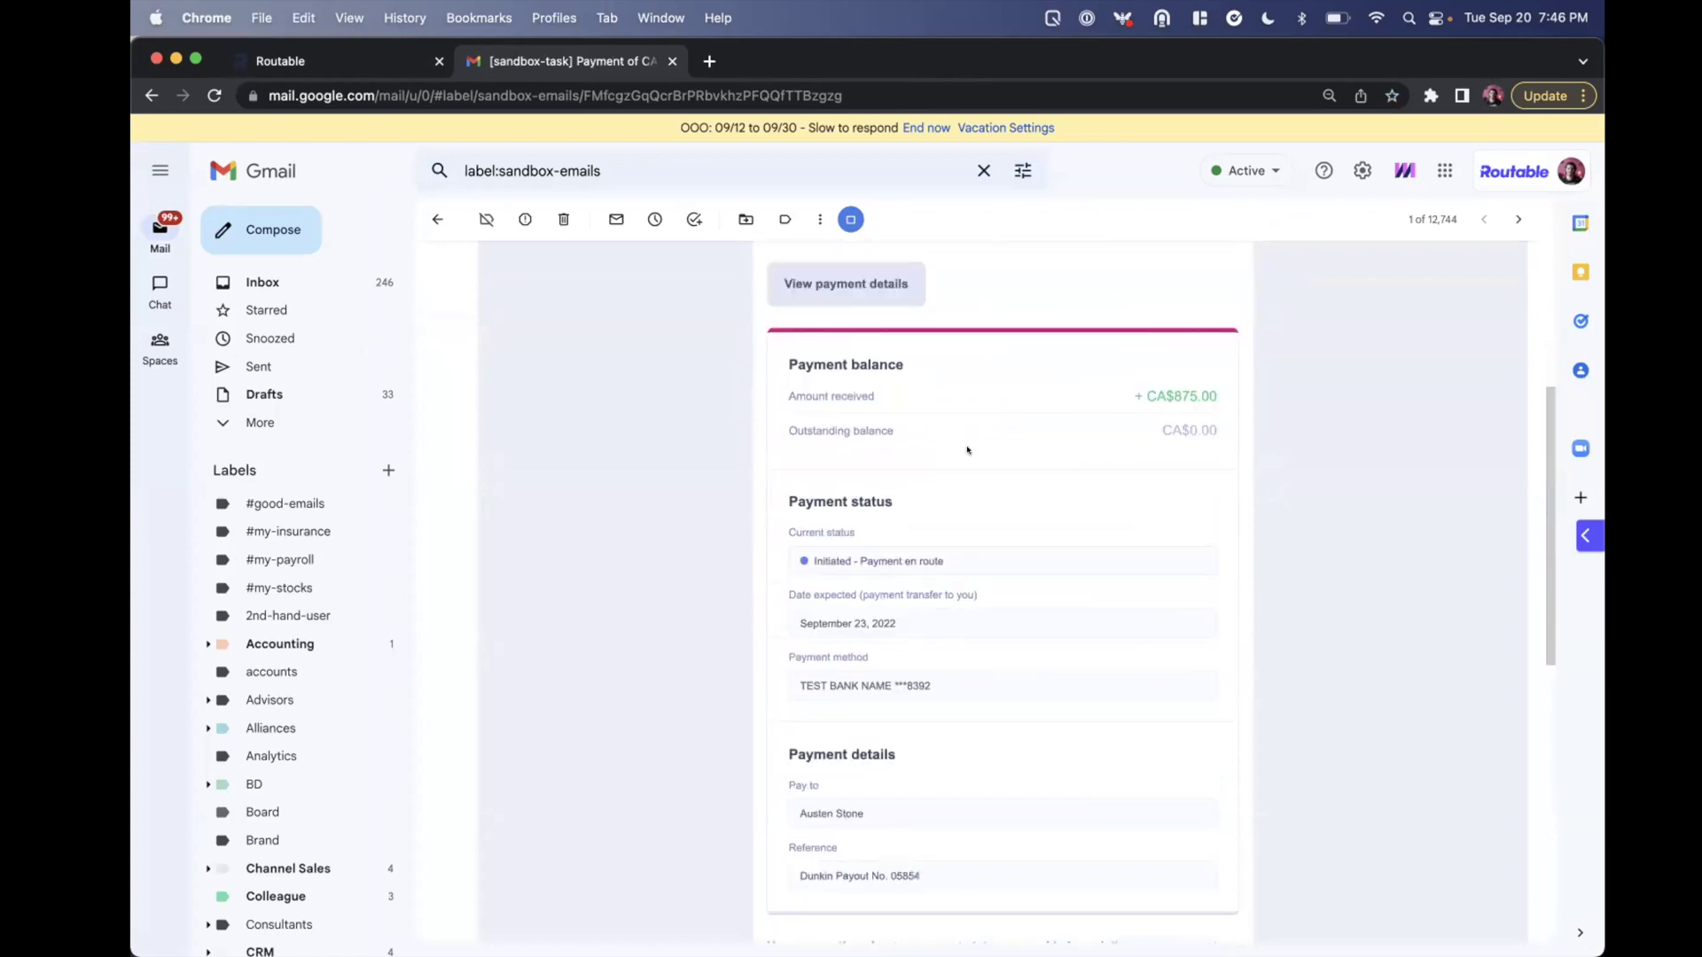
scroll(967, 450, down, 1)
scroll(967, 450, down, 3)
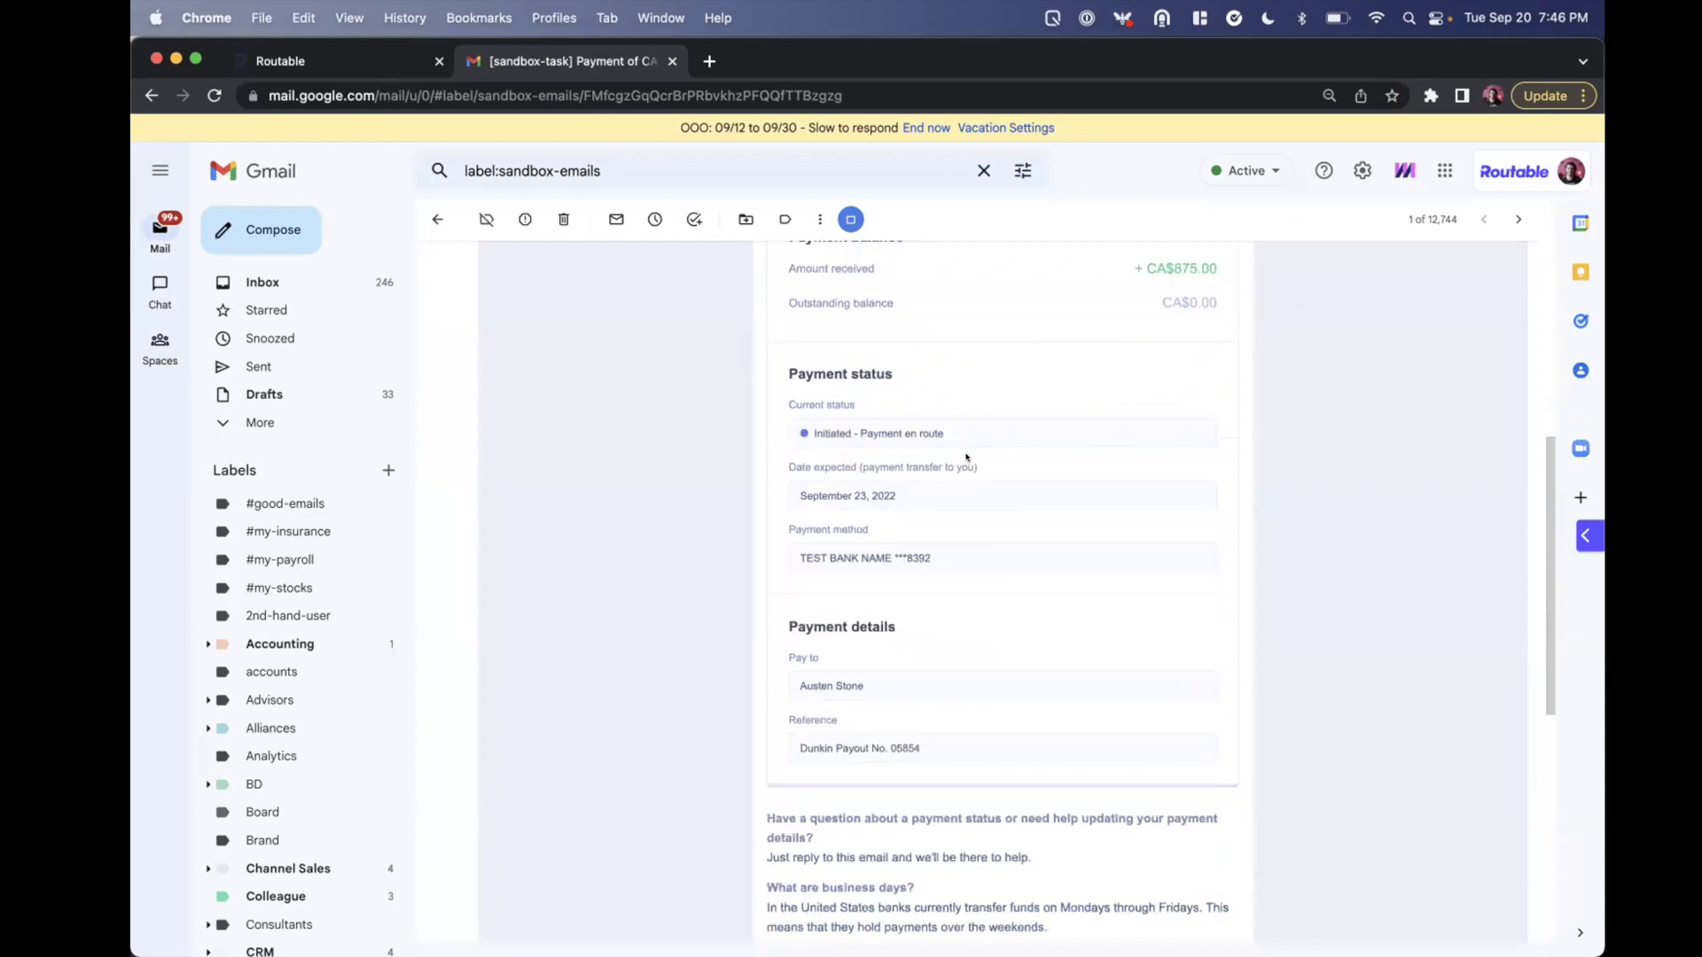
scroll(967, 457, up, 7)
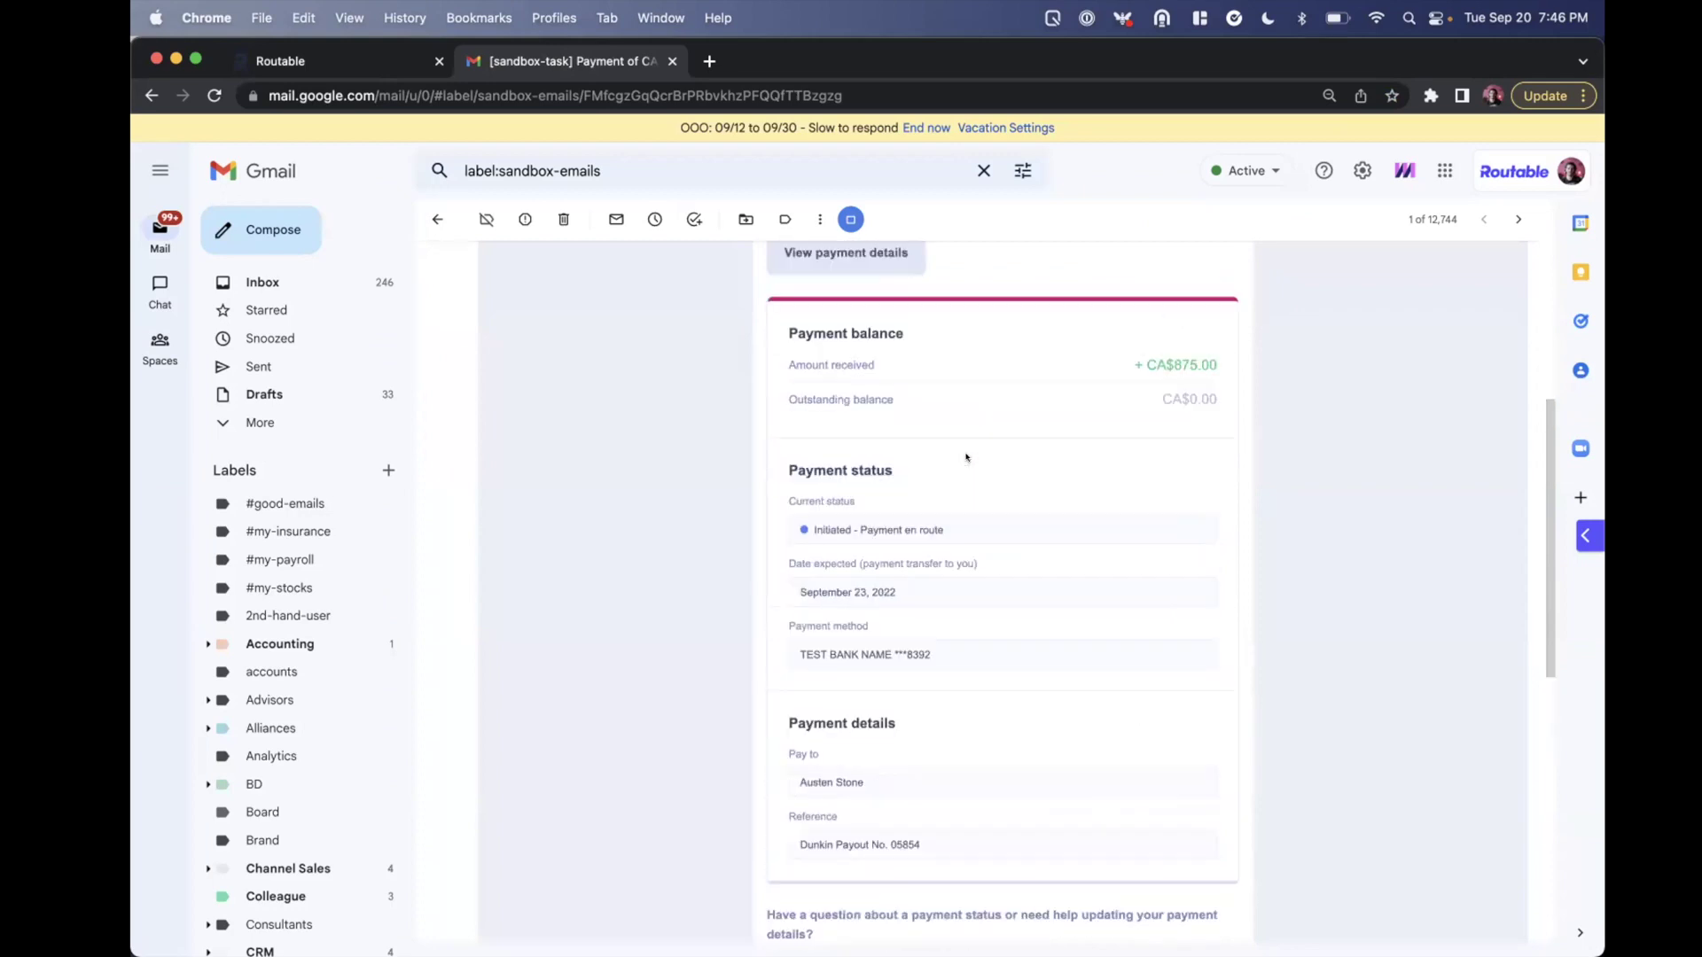
scroll(913, 542, up, 3)
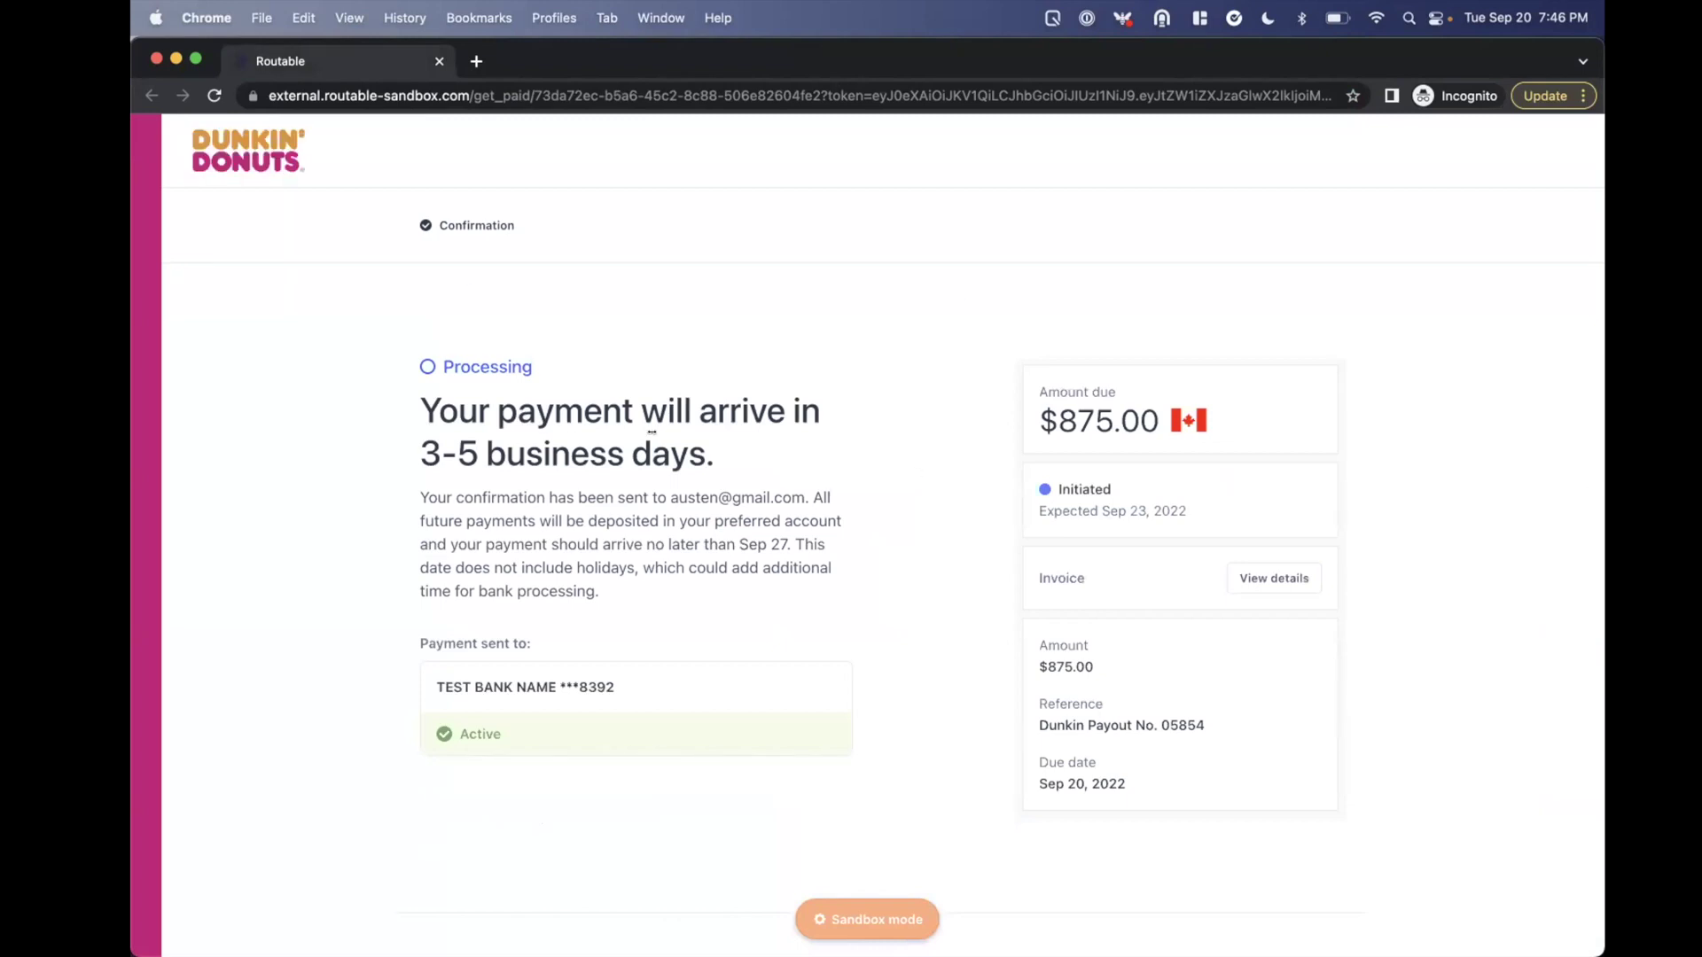
Resize the vendor payment window, check the invoice details, and scroll down to Your payments.
key(ctrl+alt+Left)
drag(1061, 532, 1468, 683)
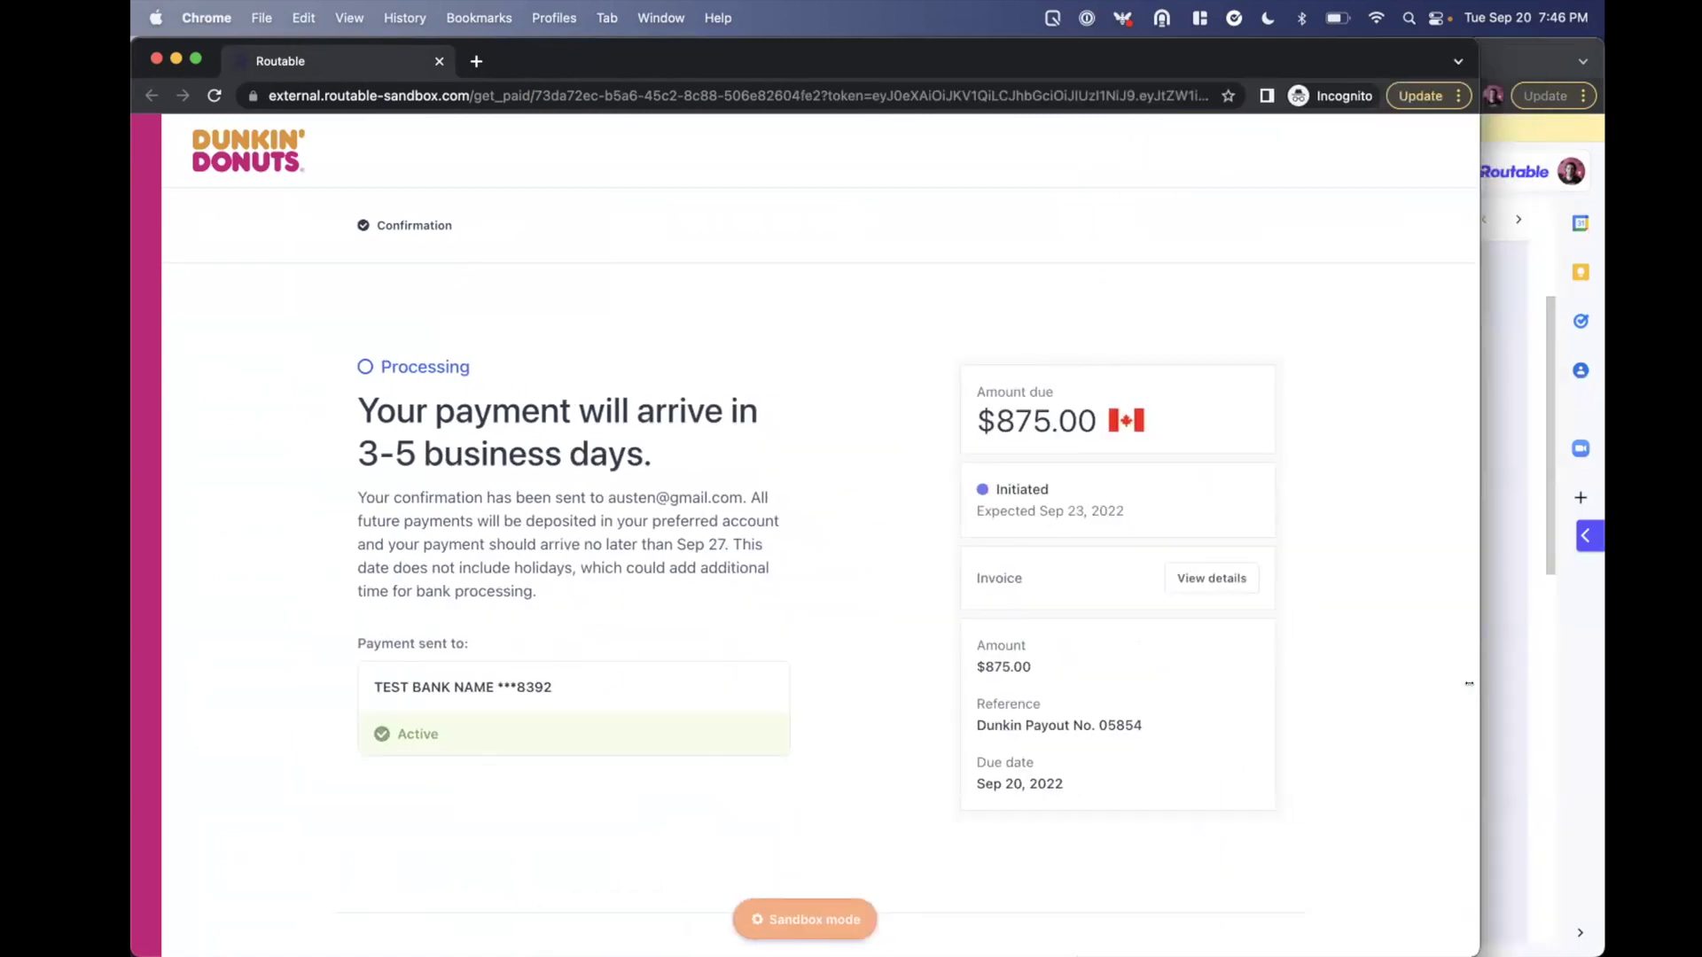
click(1170, 567)
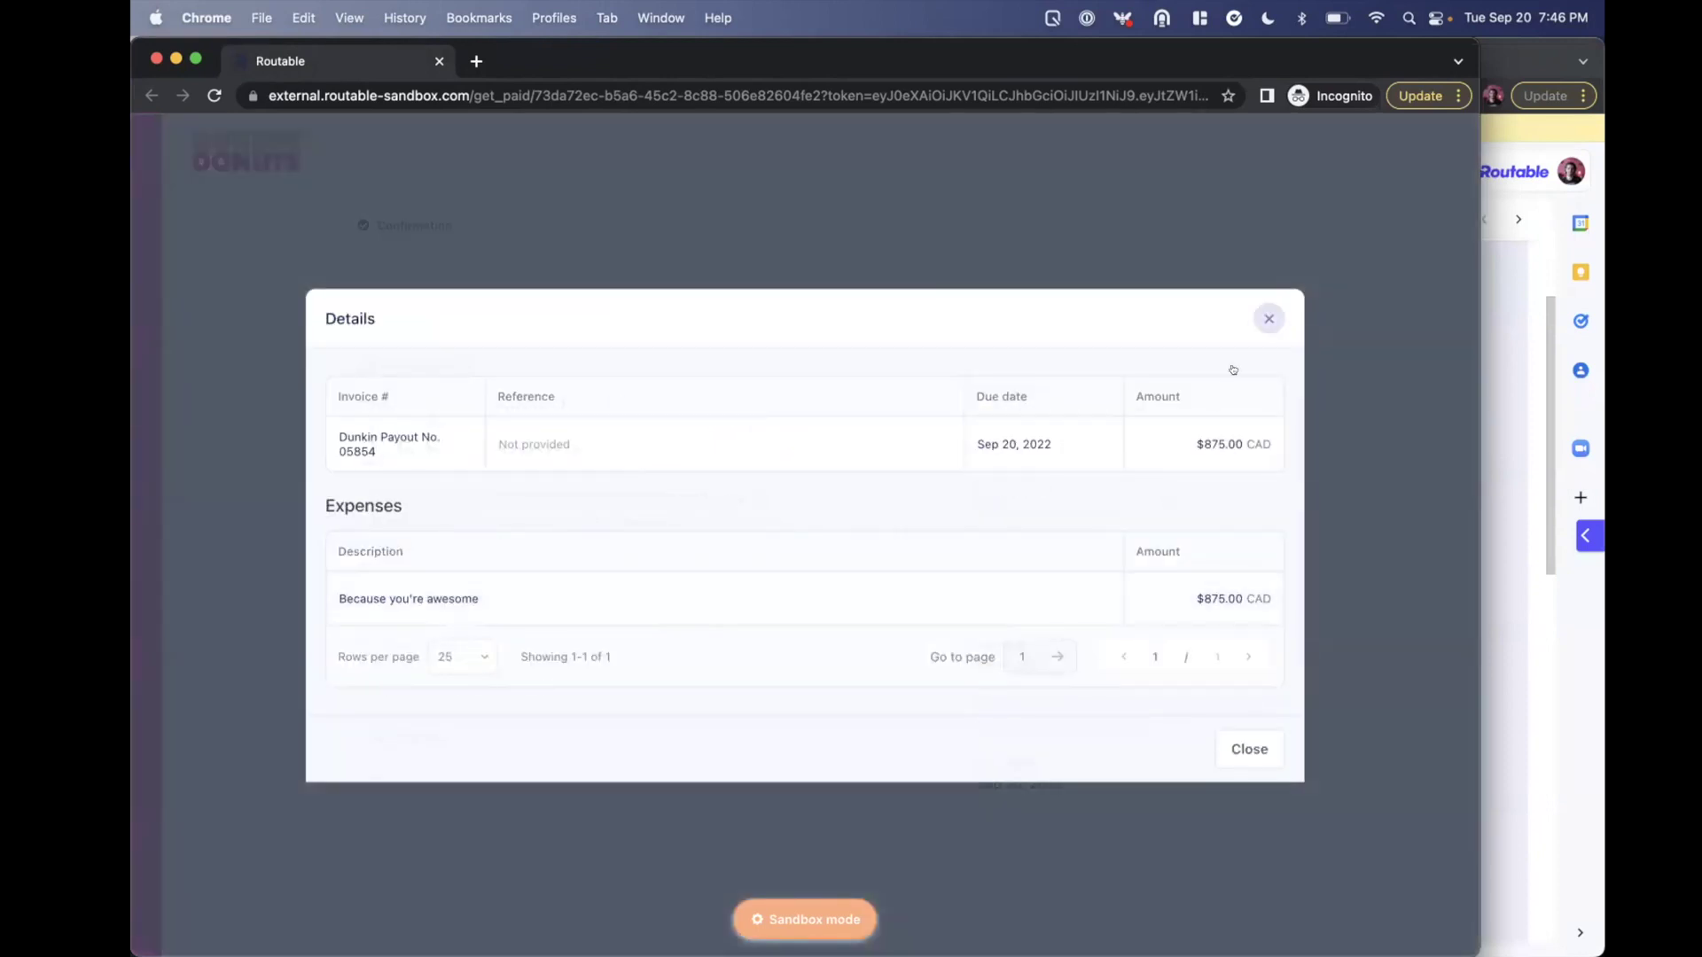
click(1268, 319)
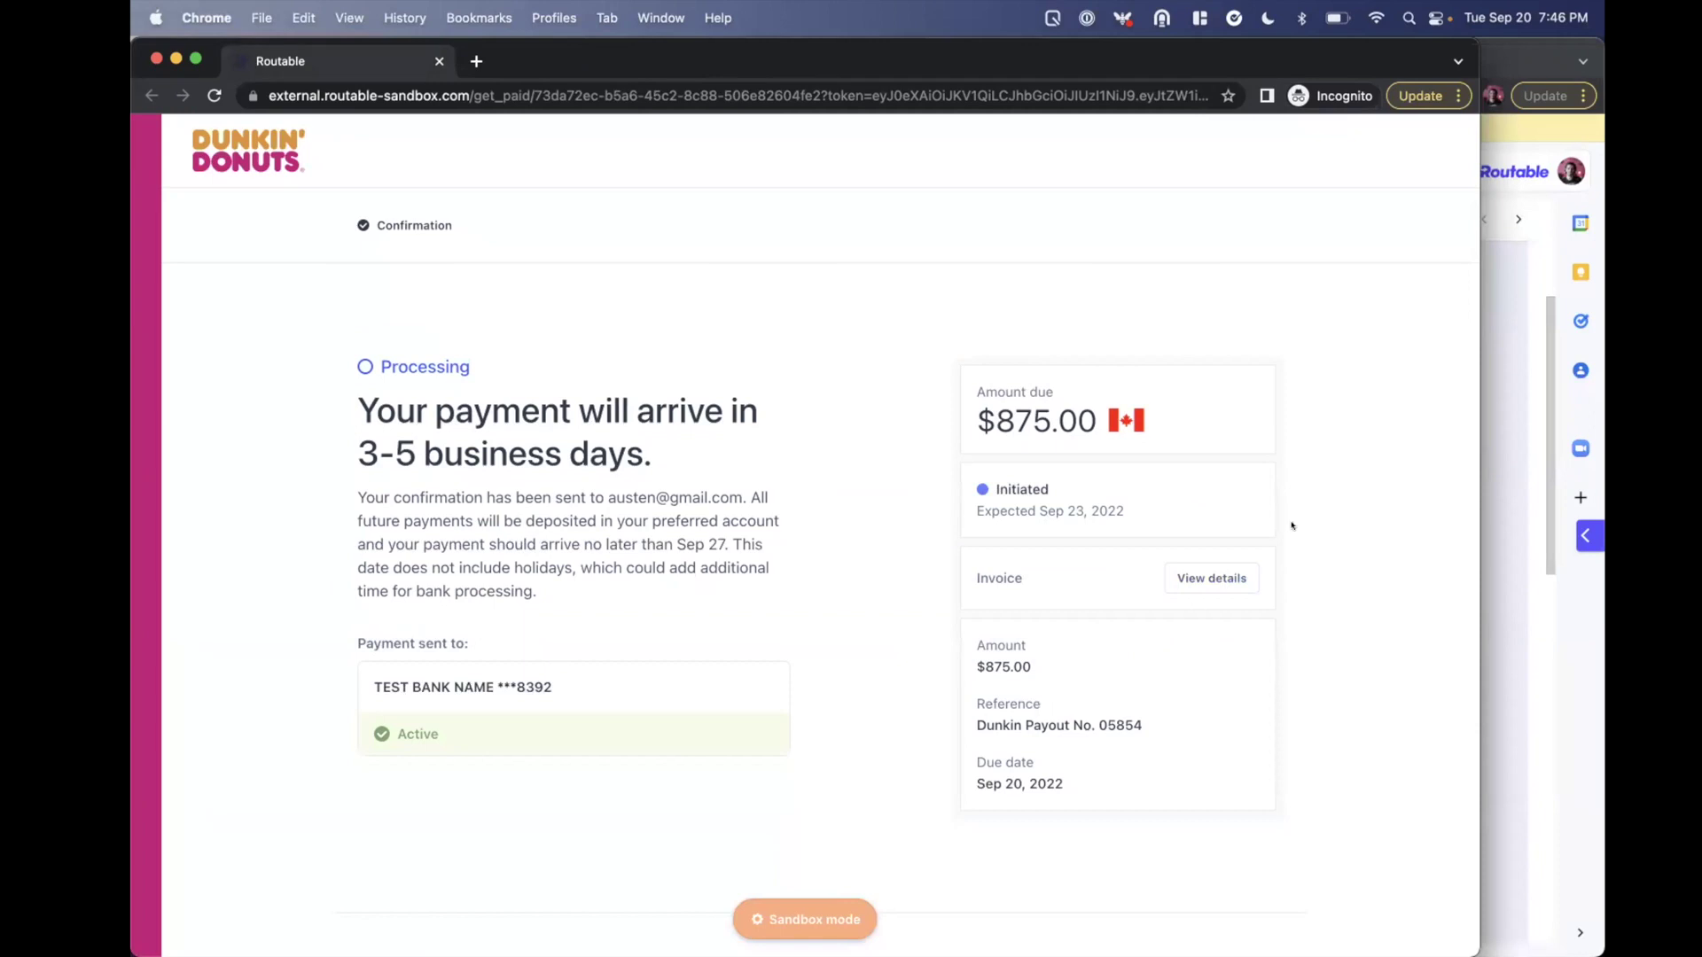
scroll(1291, 526, down, 5)
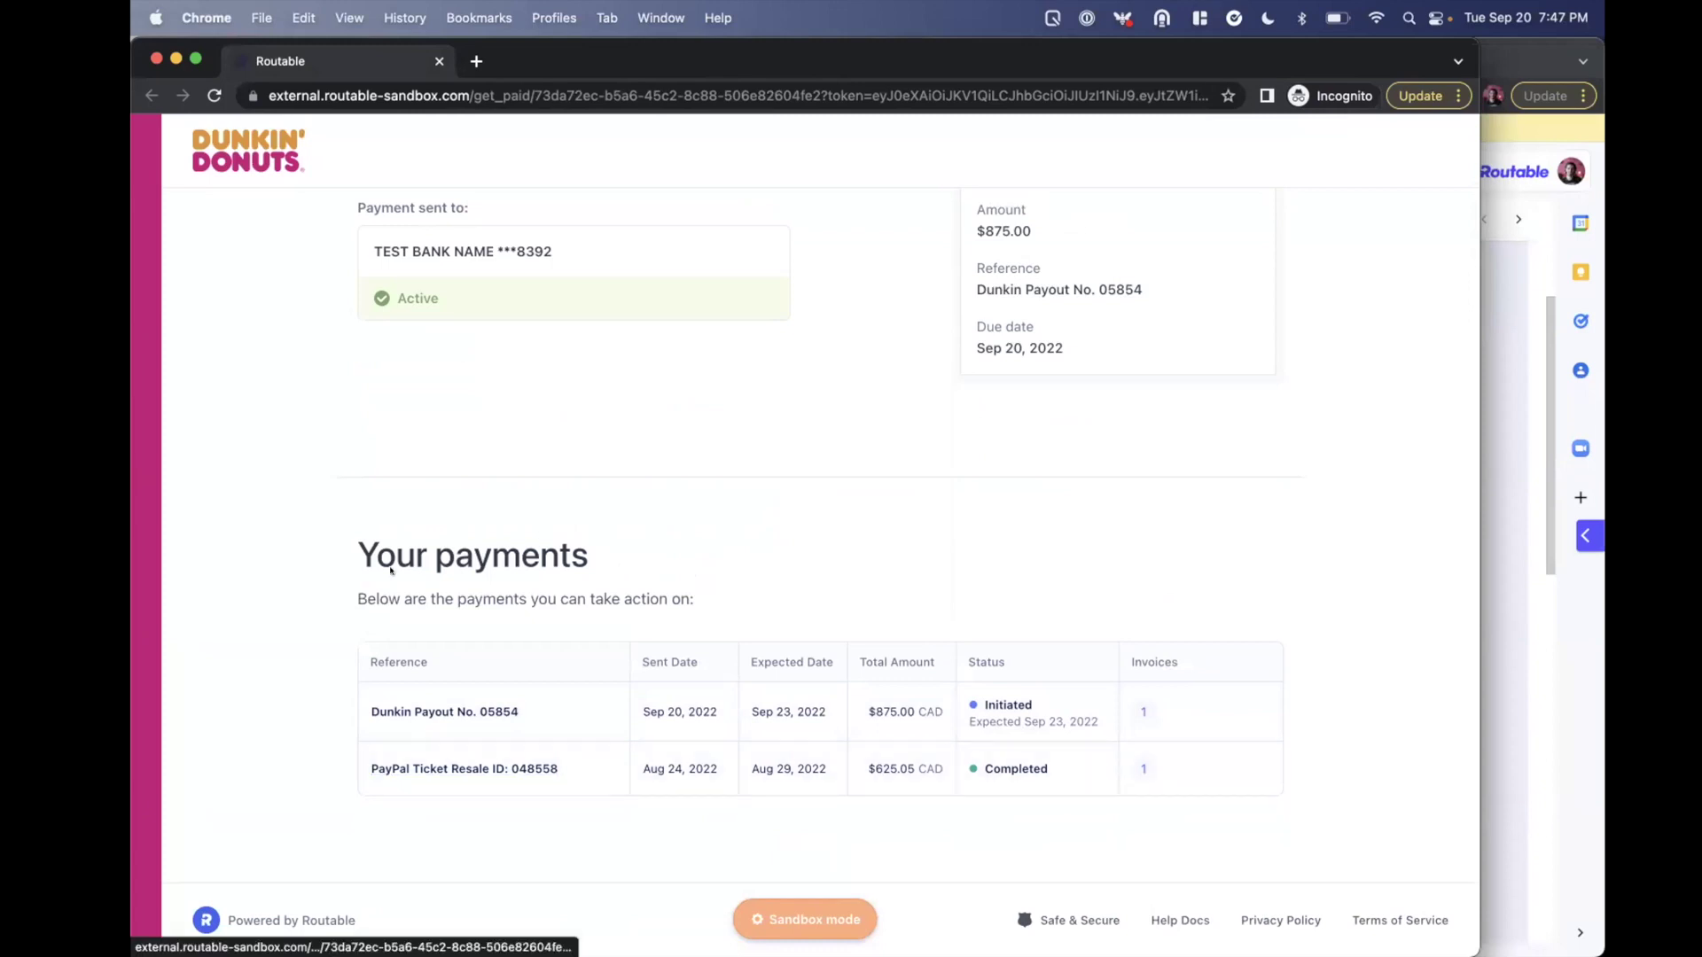
Switch from the email back to the payable record and open the vendor's company profile.
key(ctrl+Up)
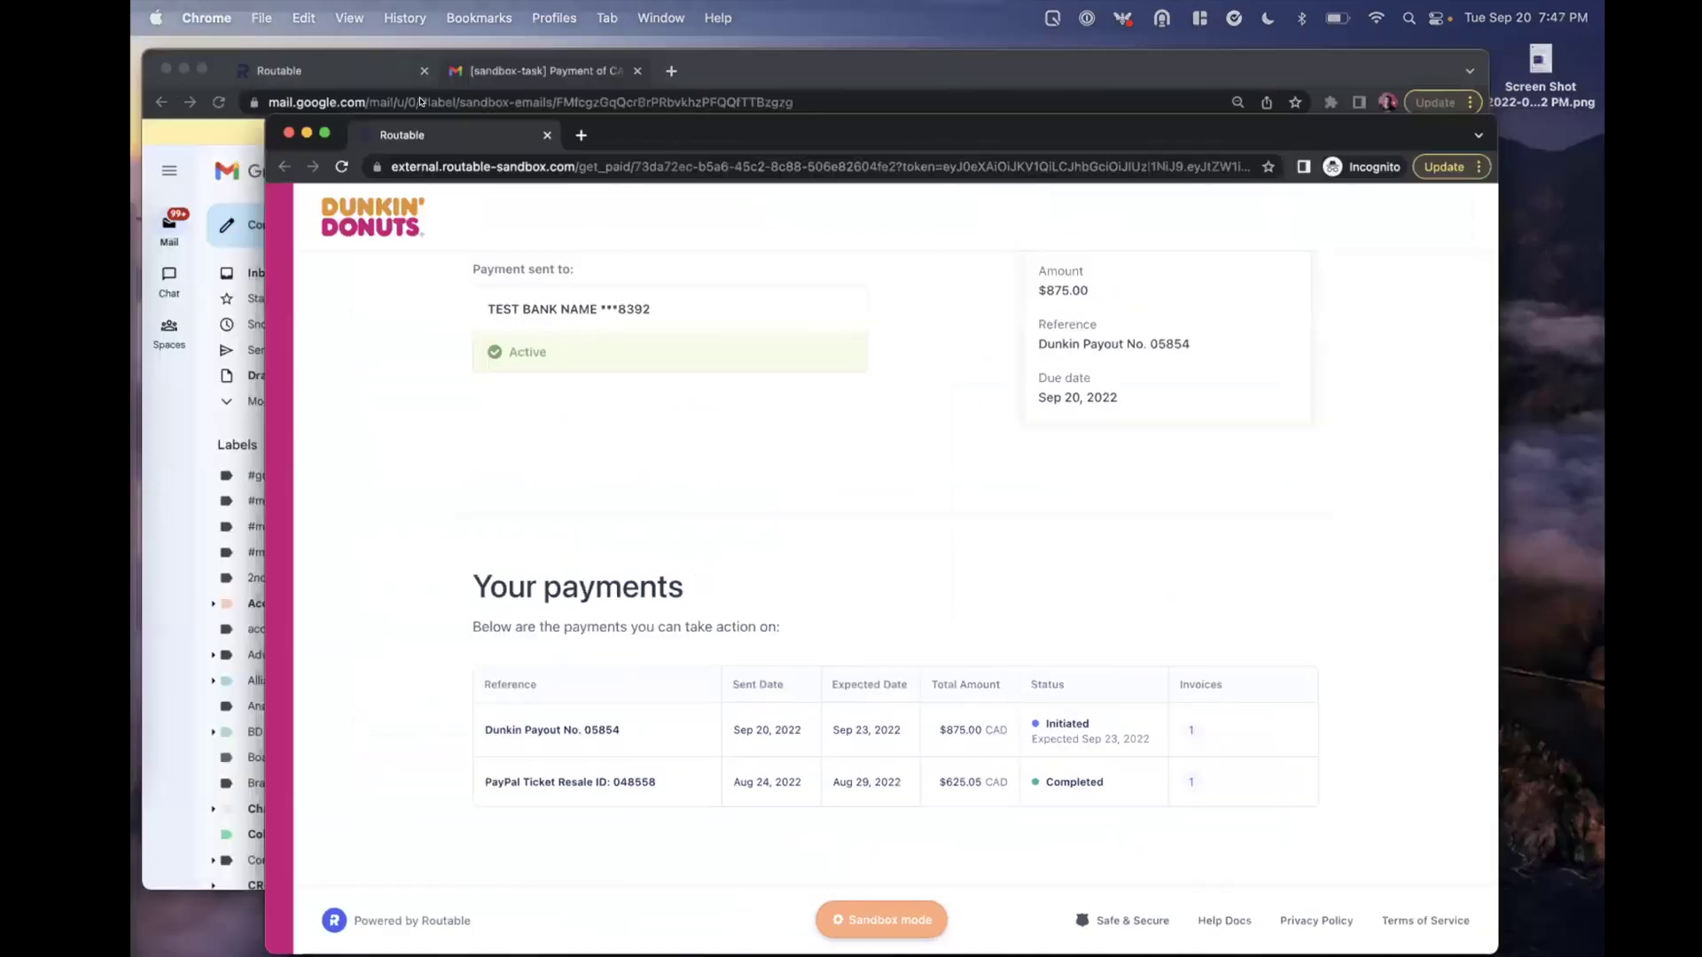
click(1116, 441)
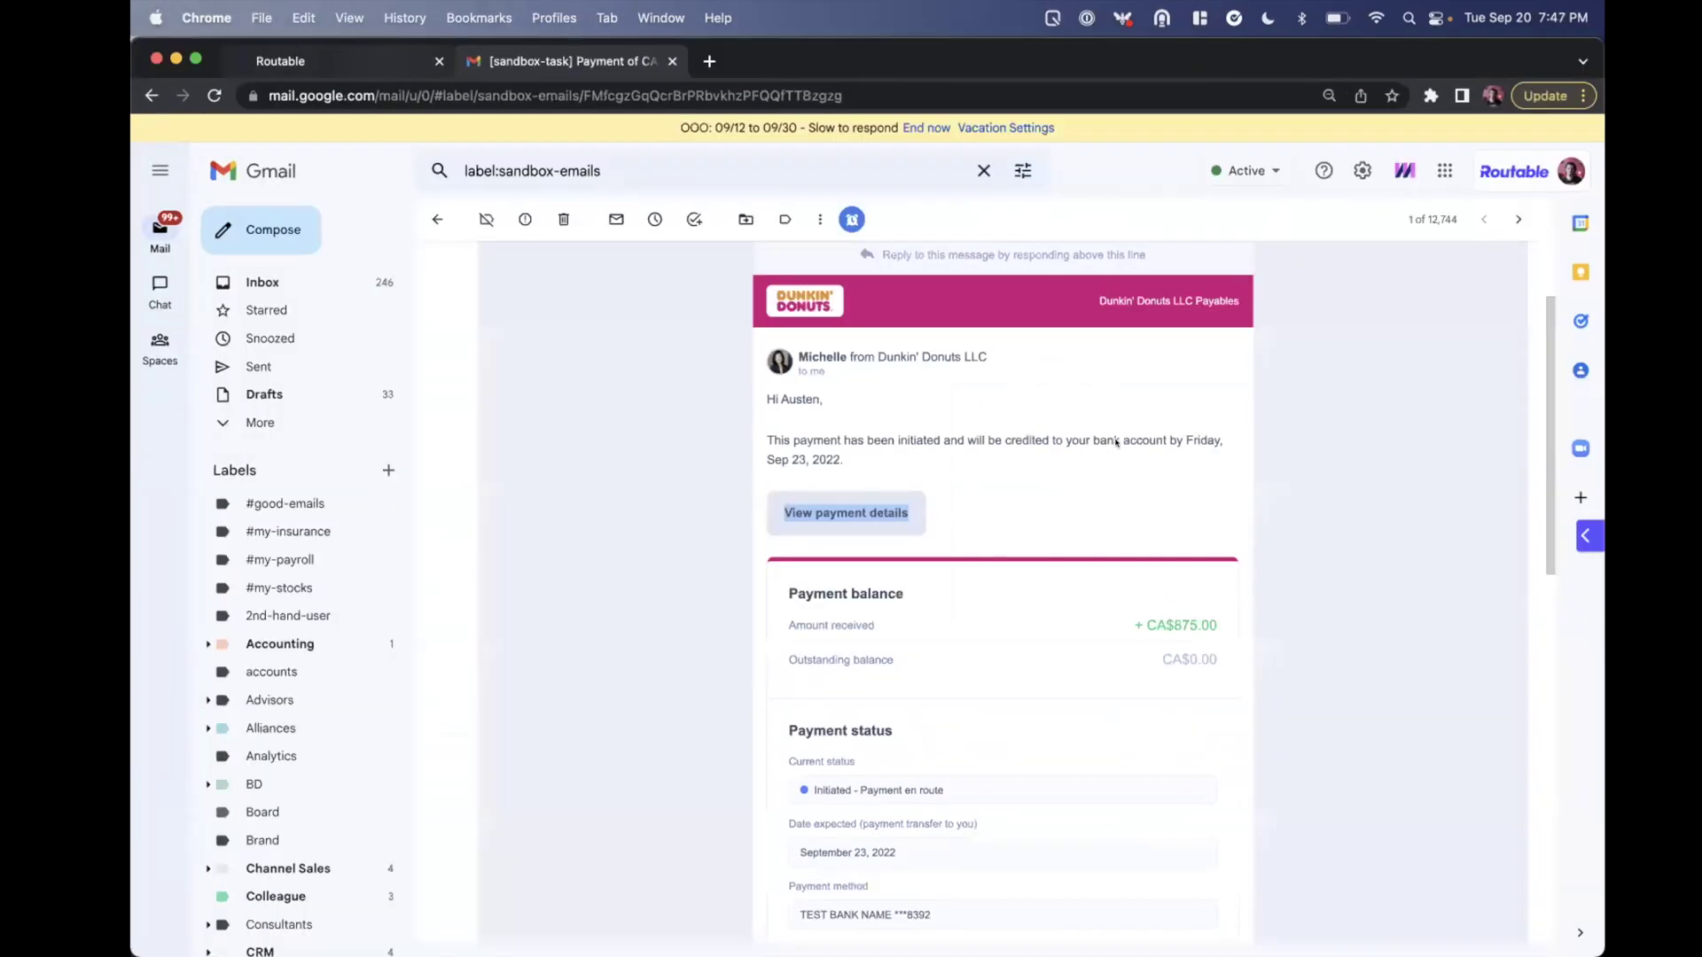
key(ctrl+shift+Tab)
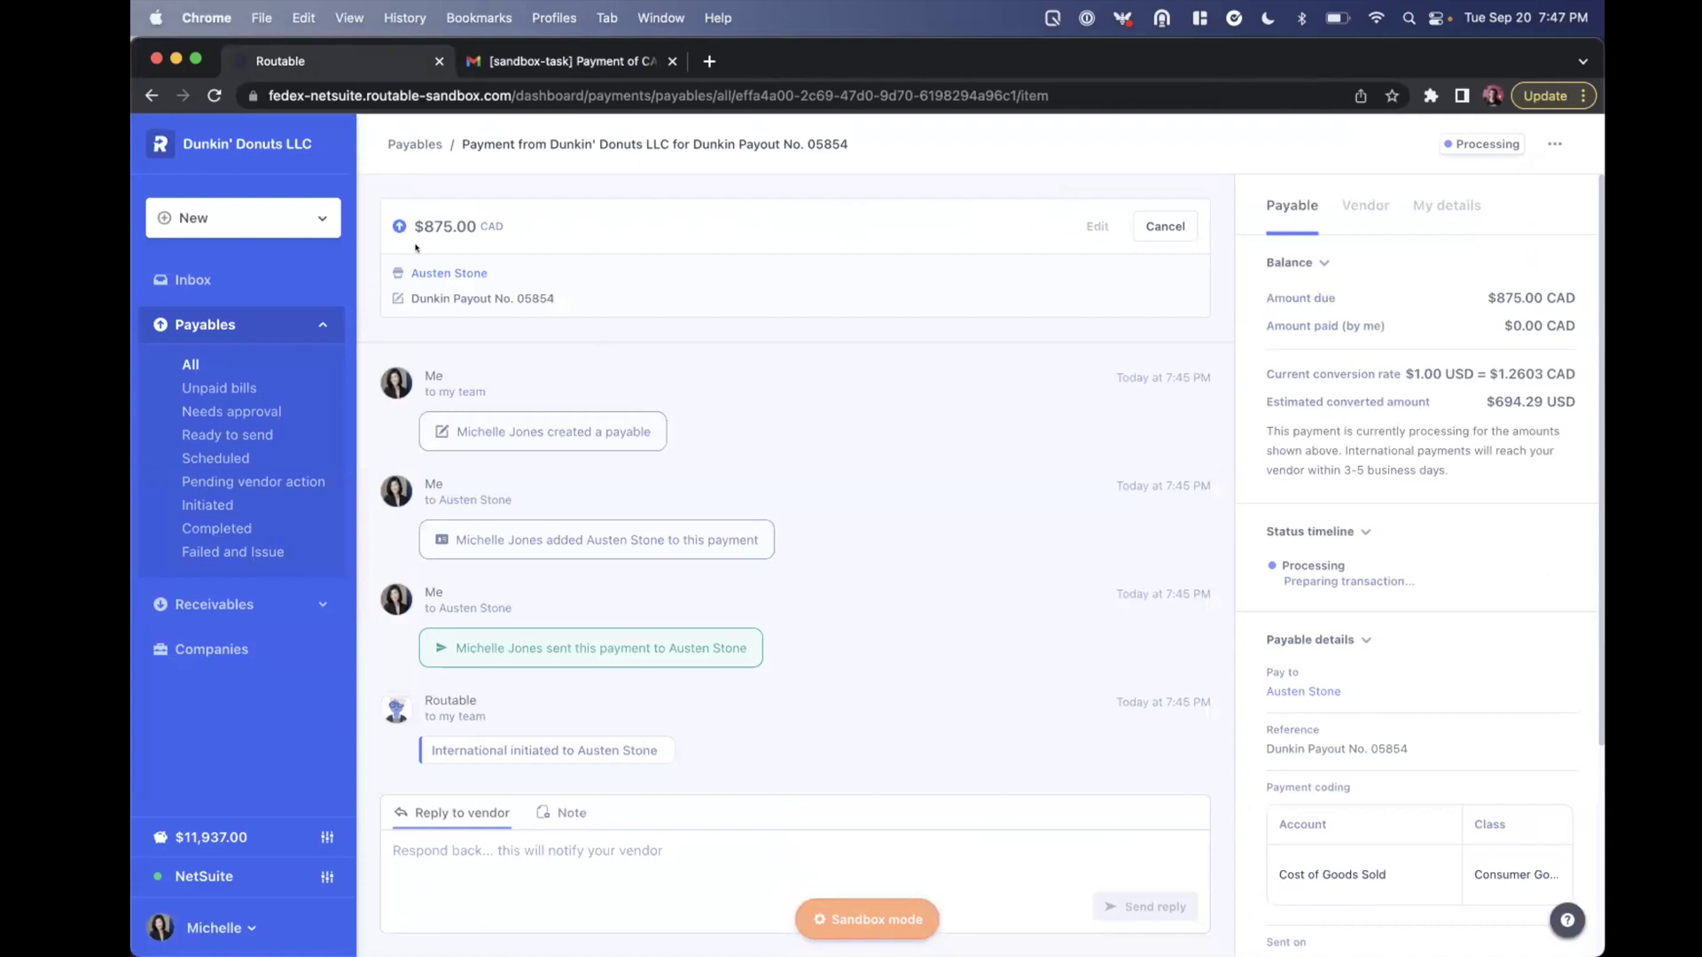
click(449, 273)
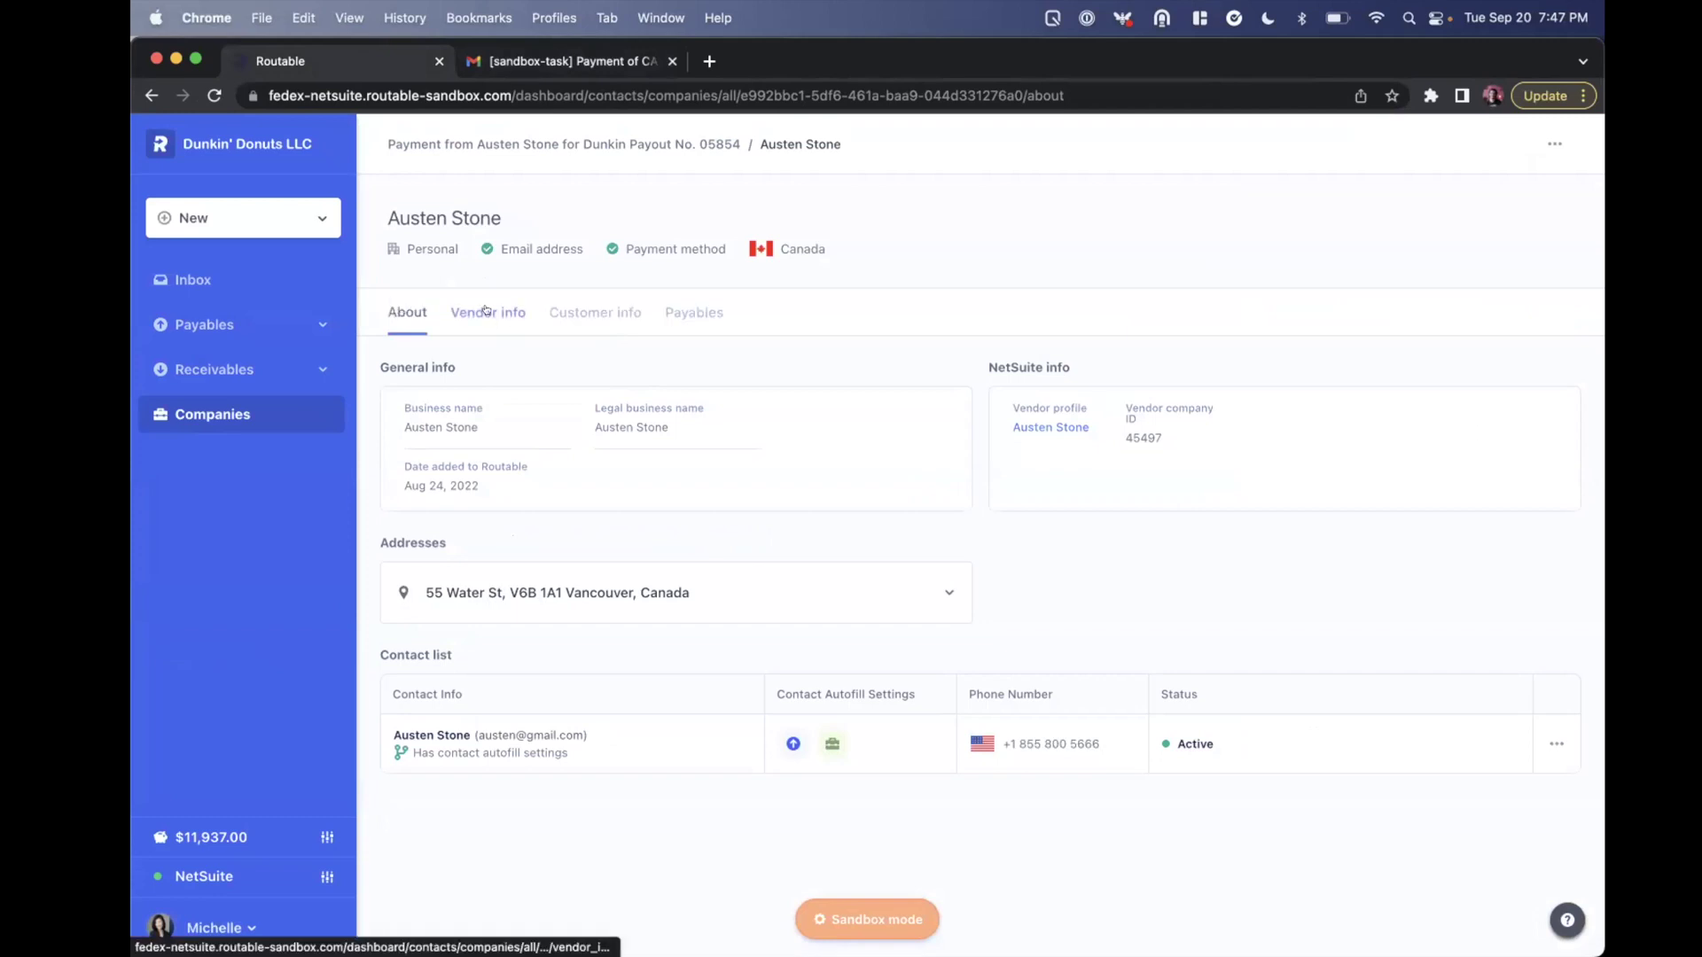
Show the vendor's payment methods and view the primary test bank account, leaving without adding a new one.
click(488, 312)
click(1439, 396)
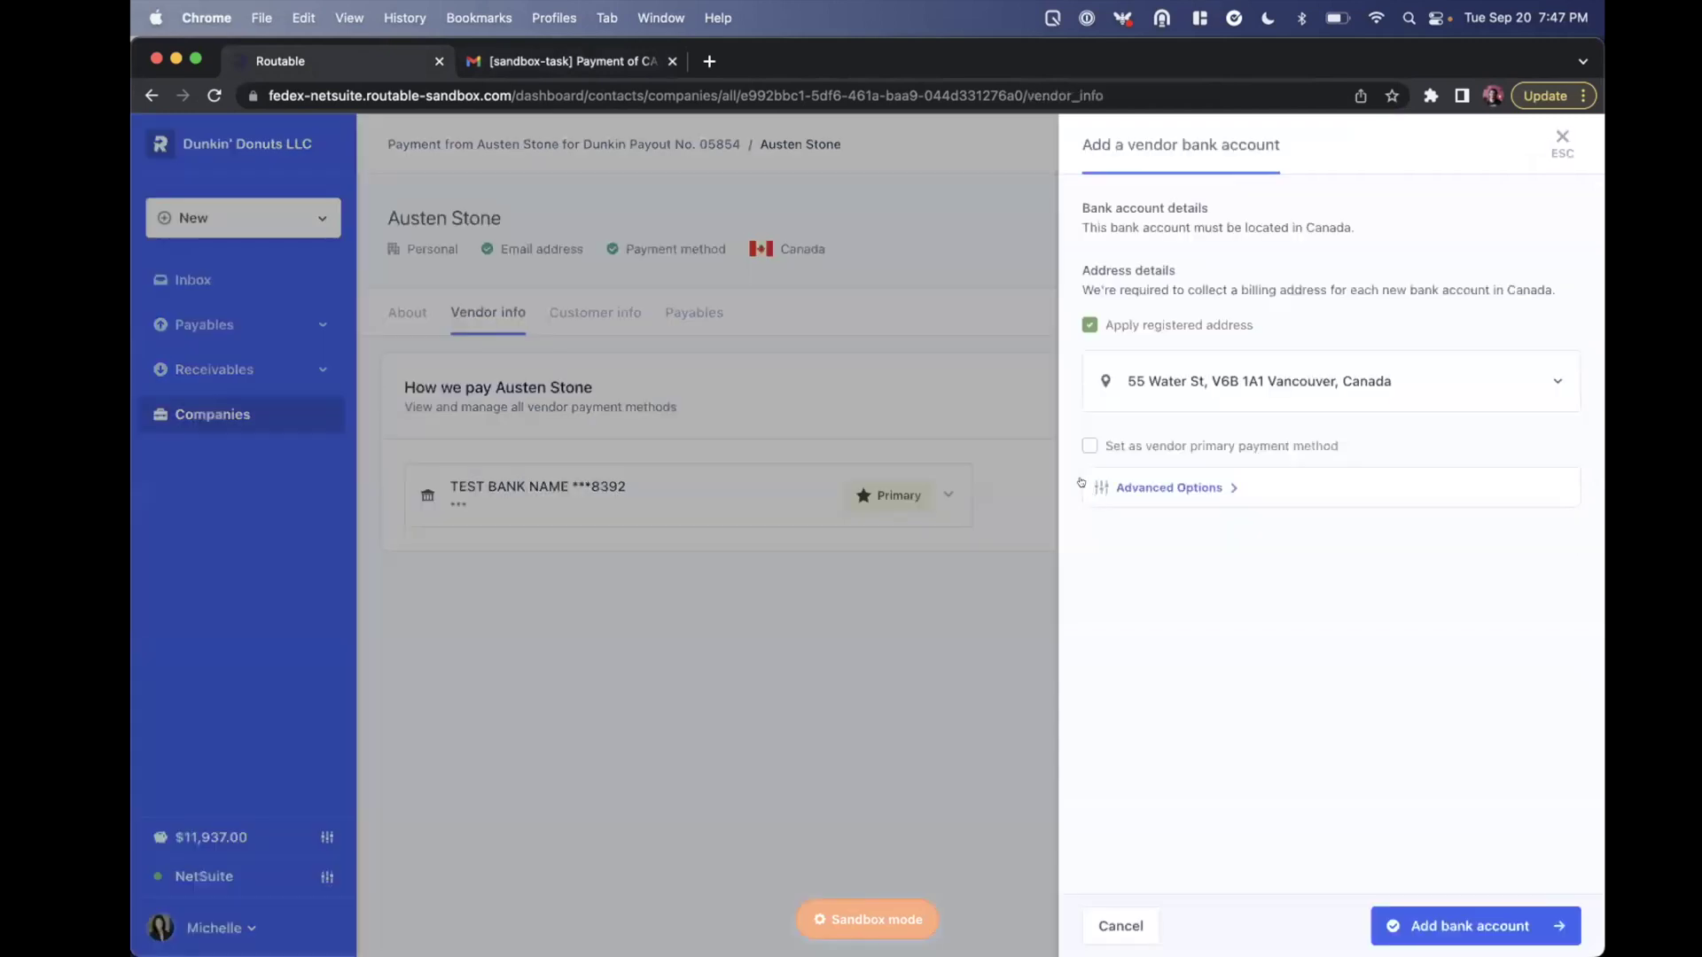
click(1200, 703)
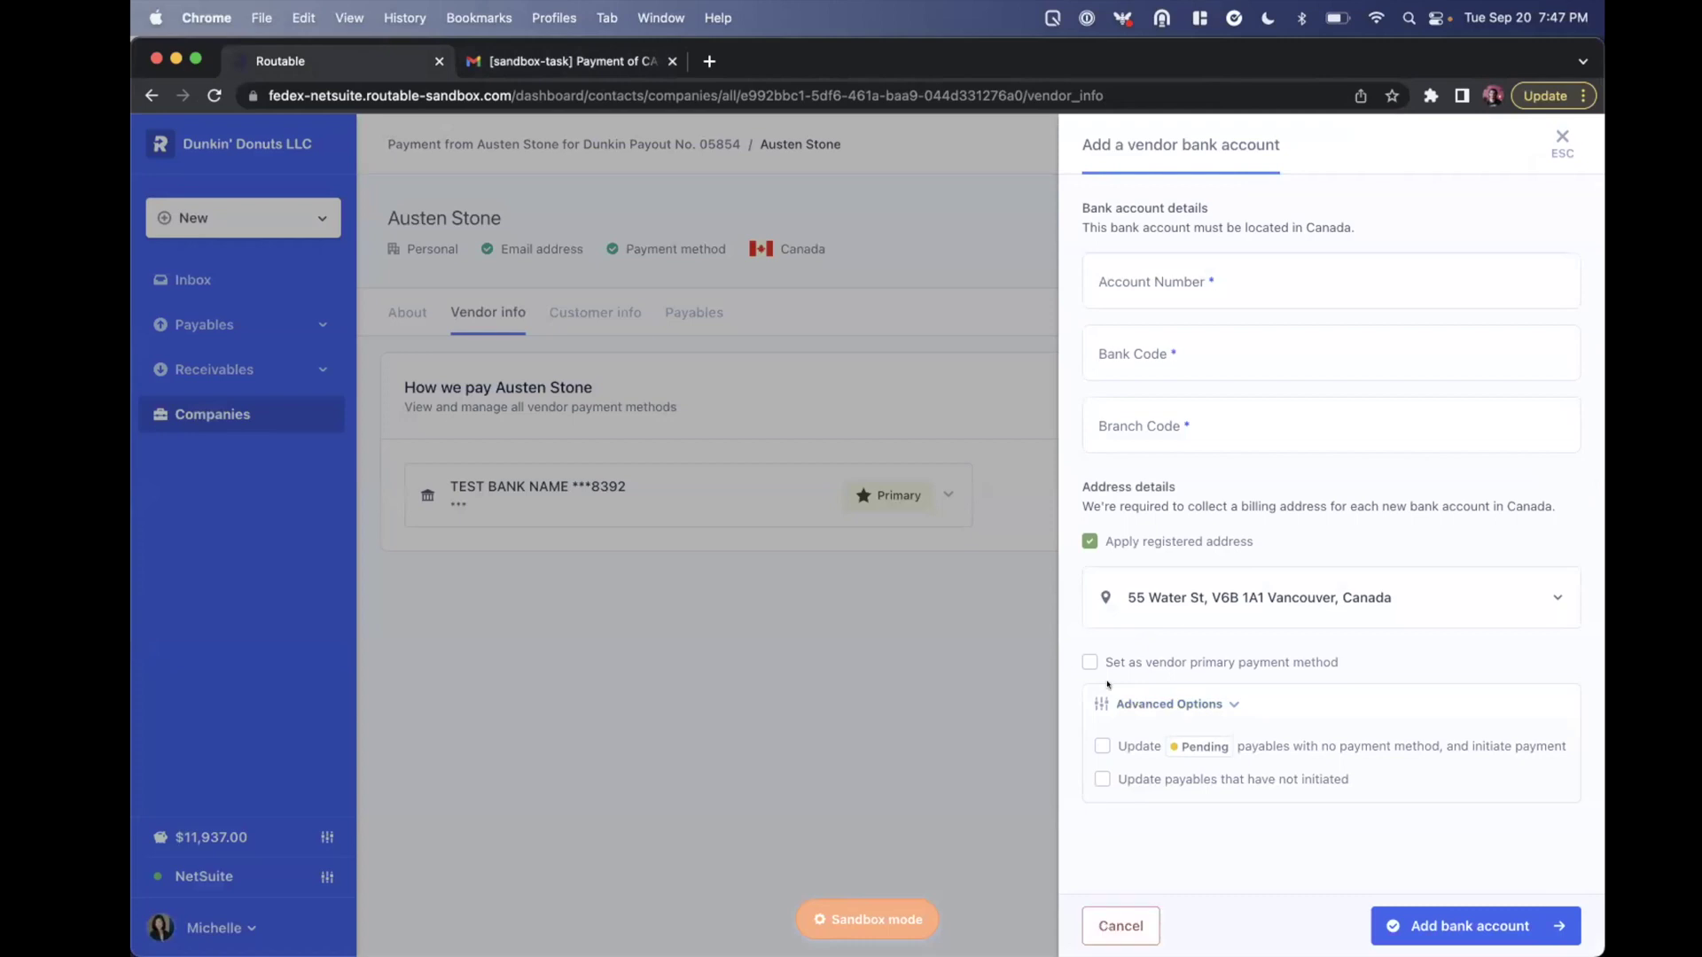
key(Escape)
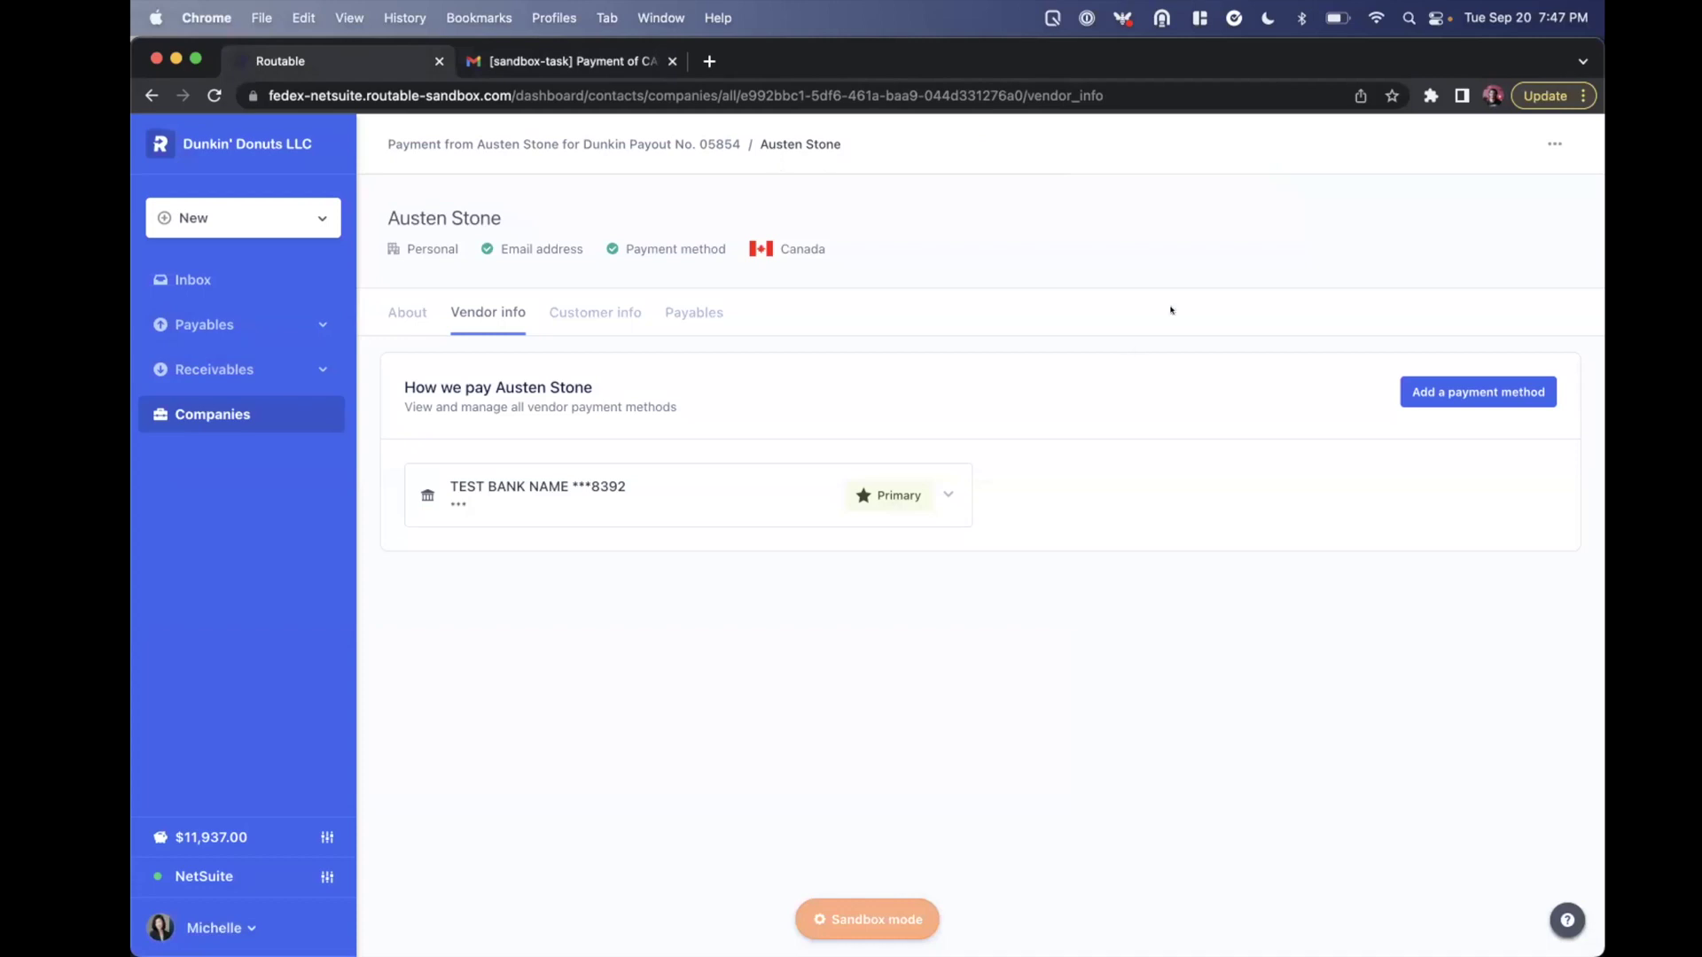
Load developers.routable.com in a new tab and open the Obtaining Accounting Software Object IDs guide.
key(cmd+t)
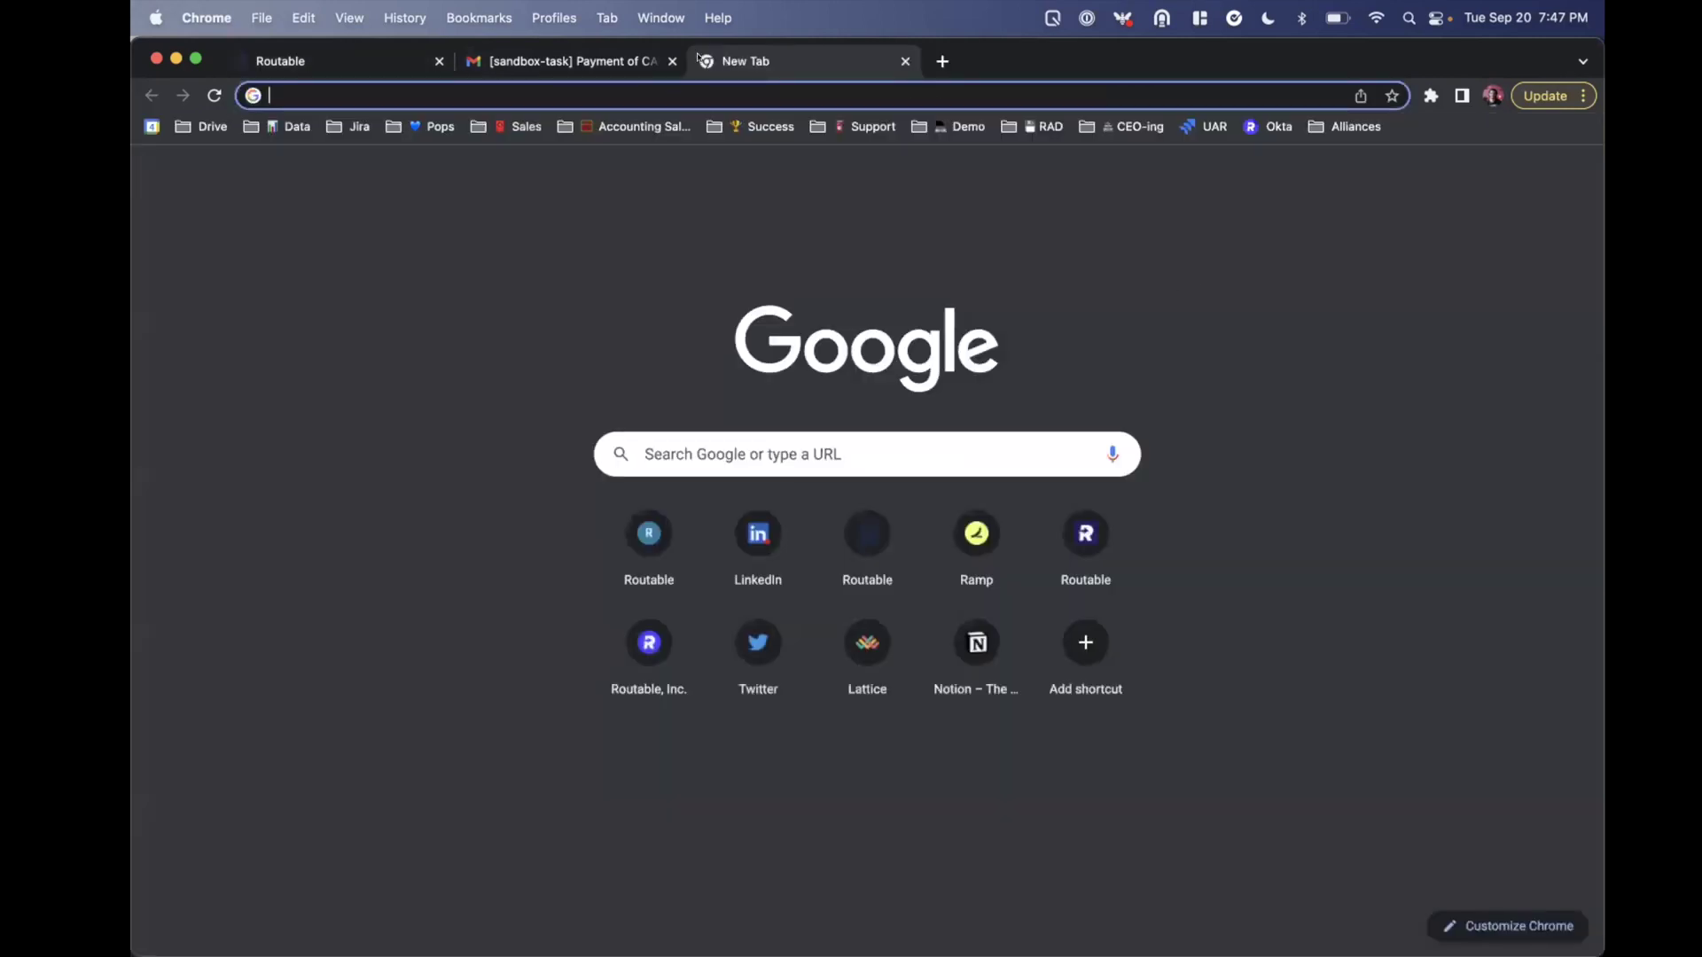
text(developers.routable.com)
key(Return)
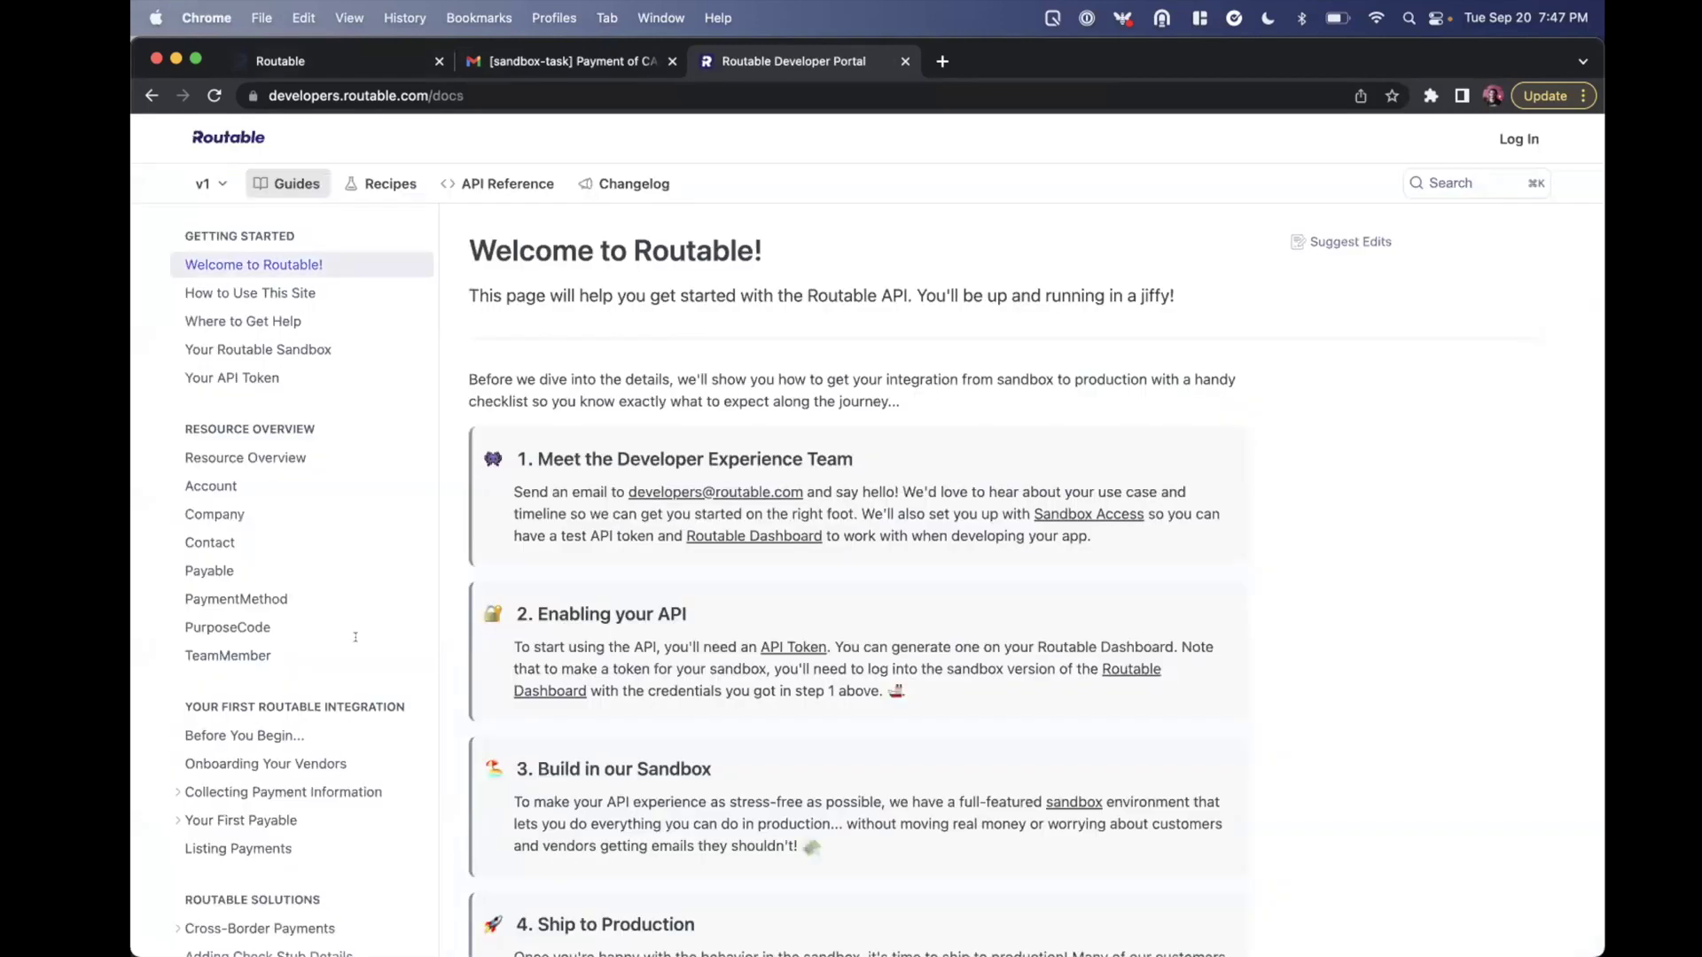
scroll(356, 637, down, 4)
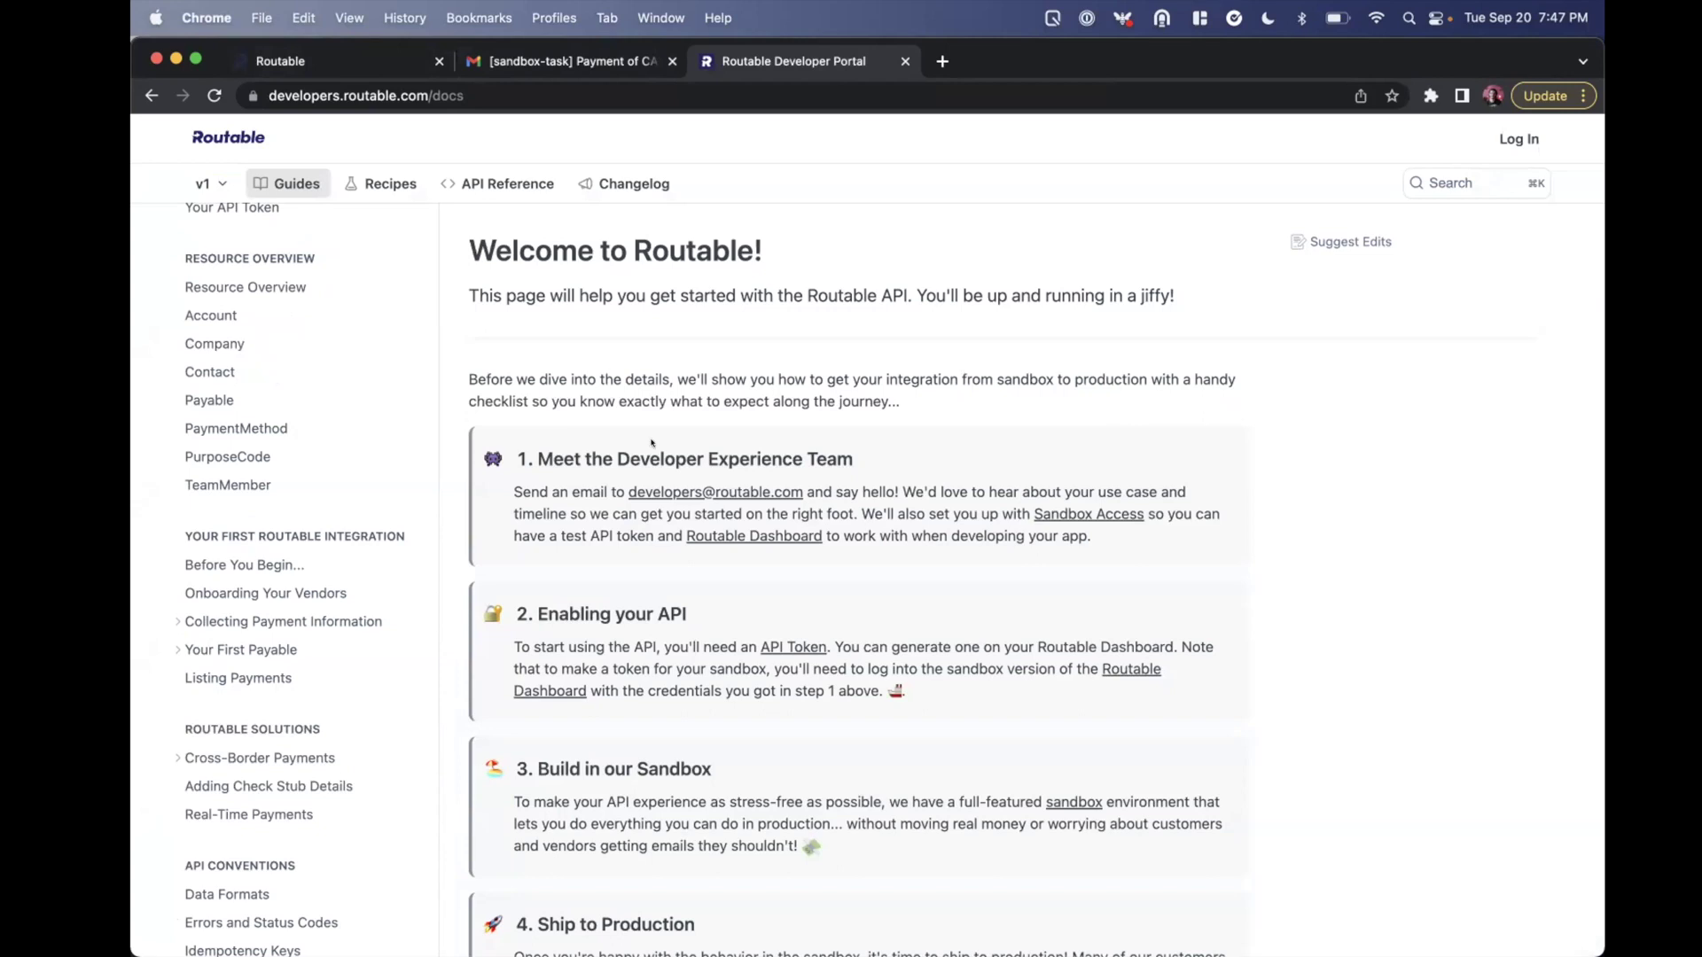
scroll(328, 652, down, 5)
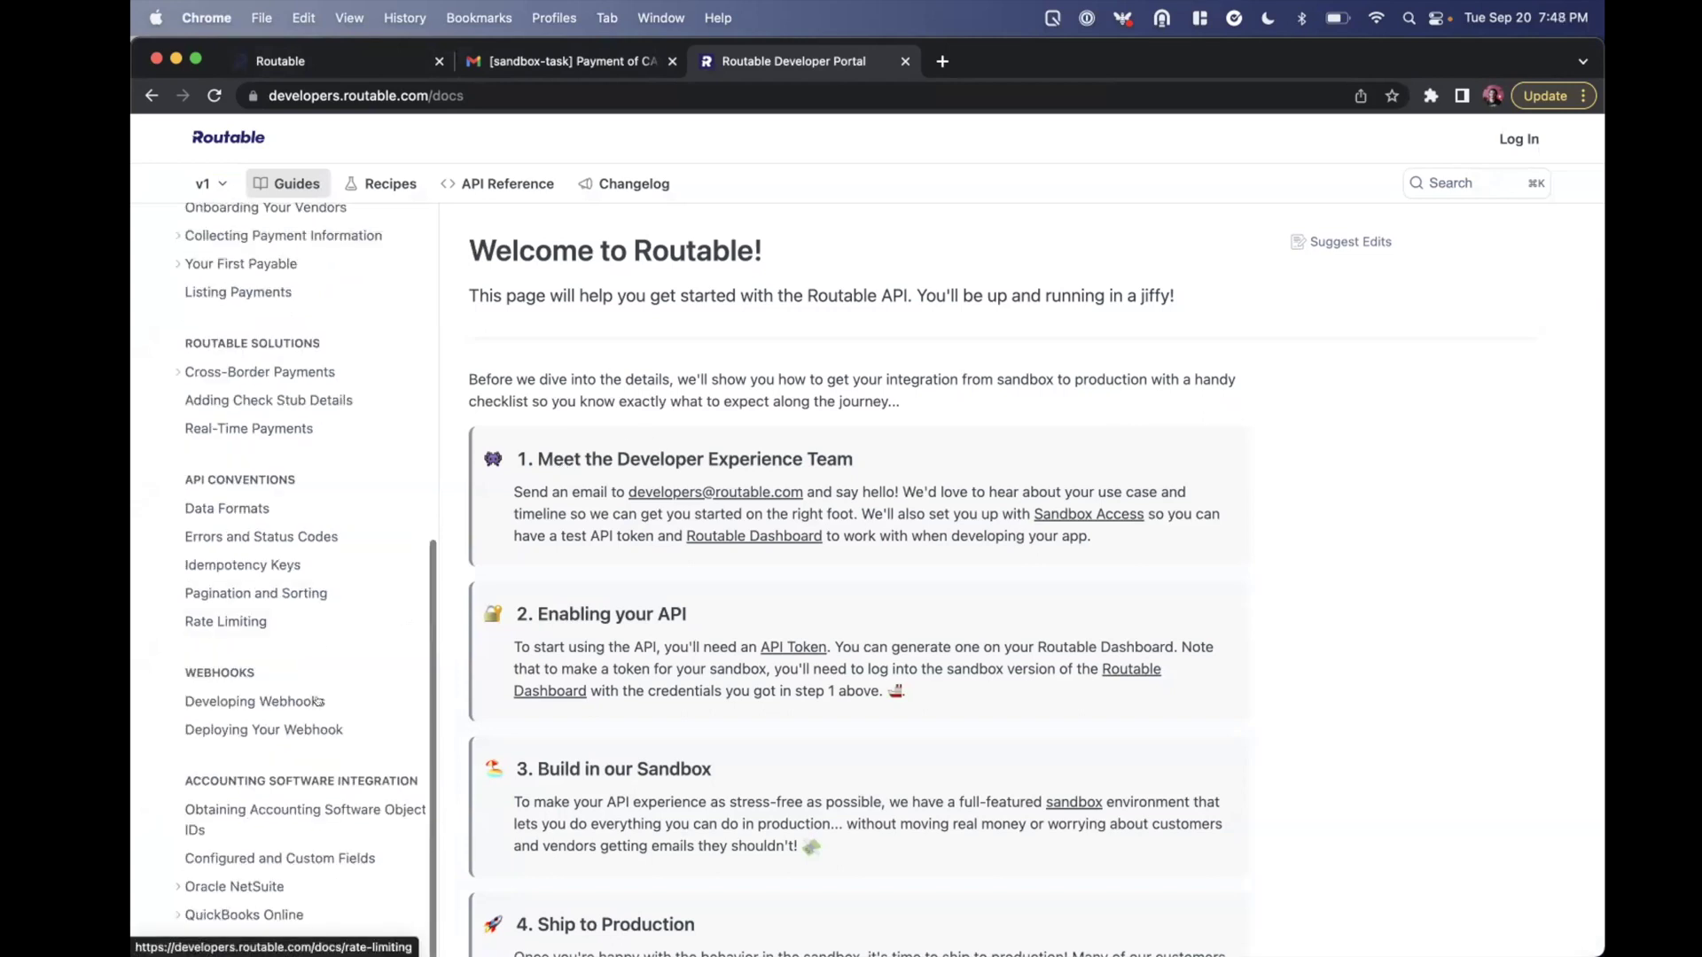
click(301, 811)
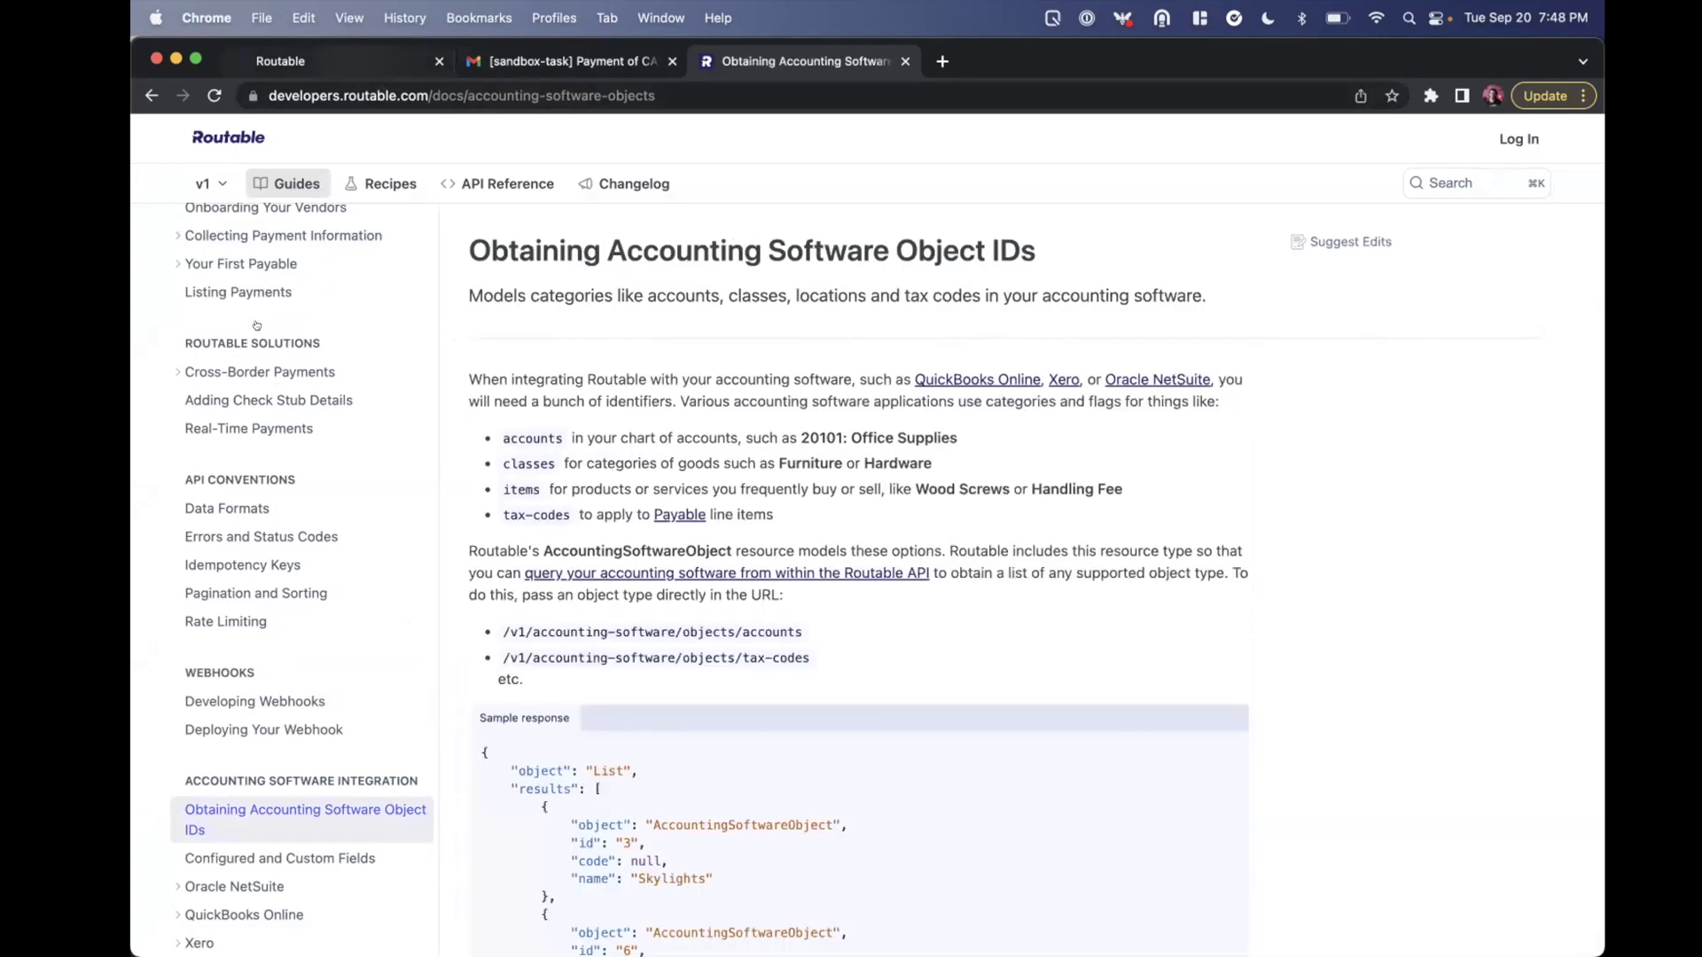
From Account settings, search the Object Field Mapping NetSuite objects for 'employee advances'.
key(super+1)
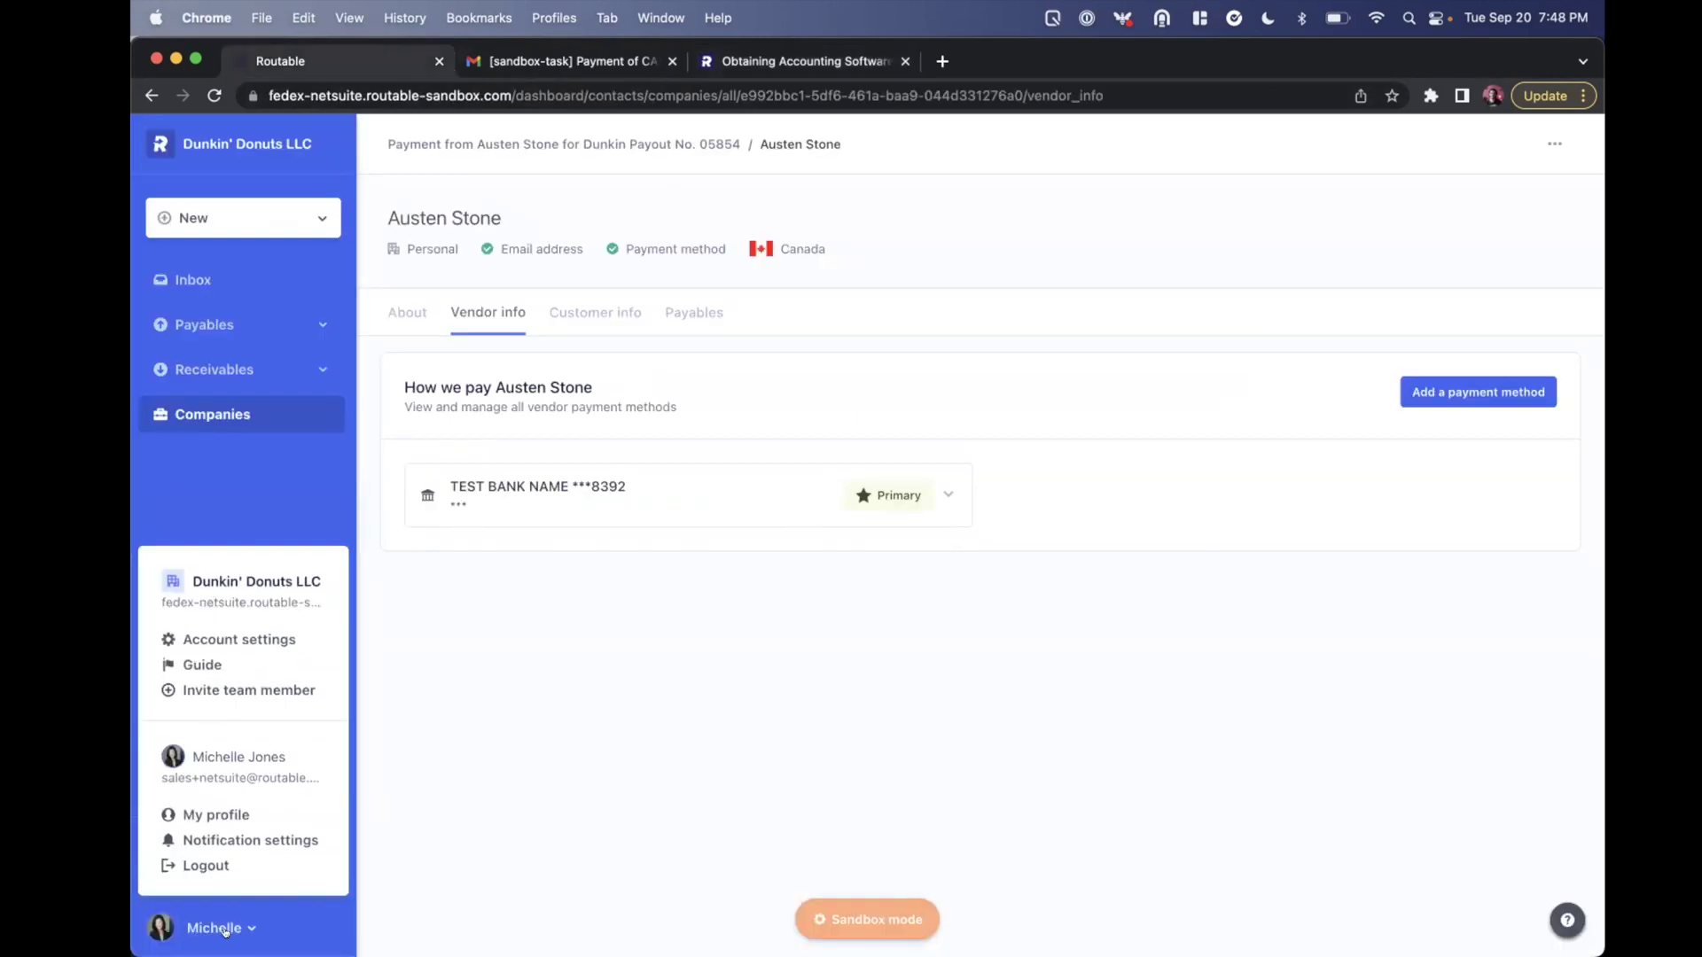
click(237, 637)
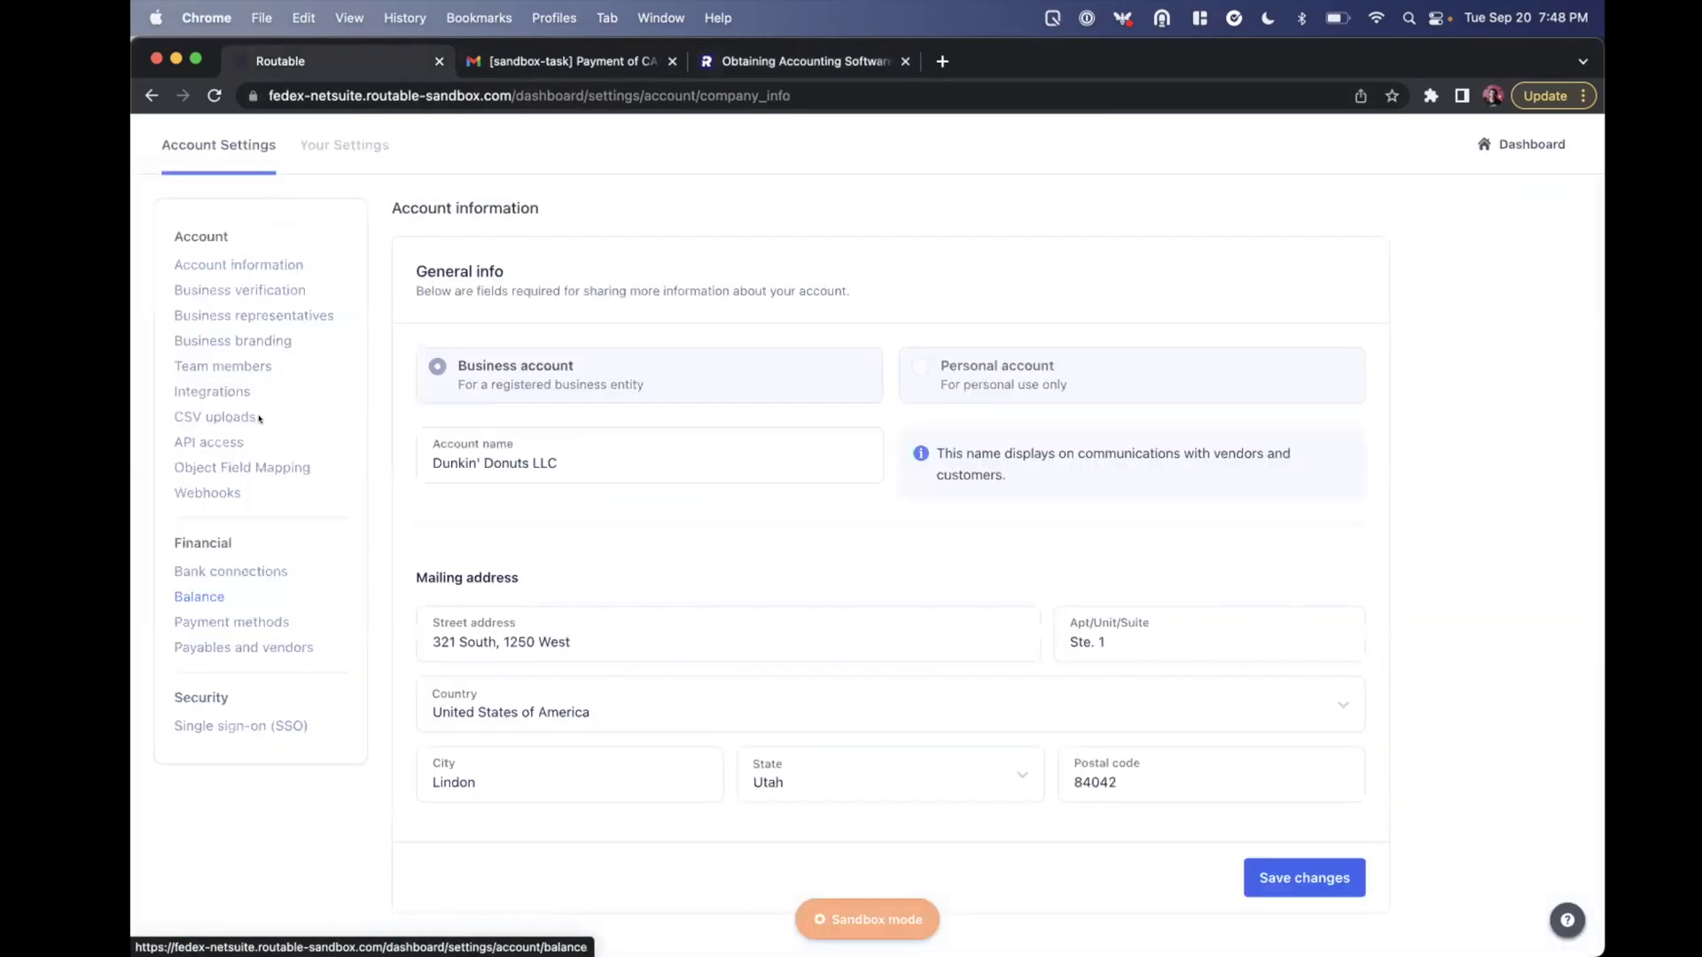
click(246, 466)
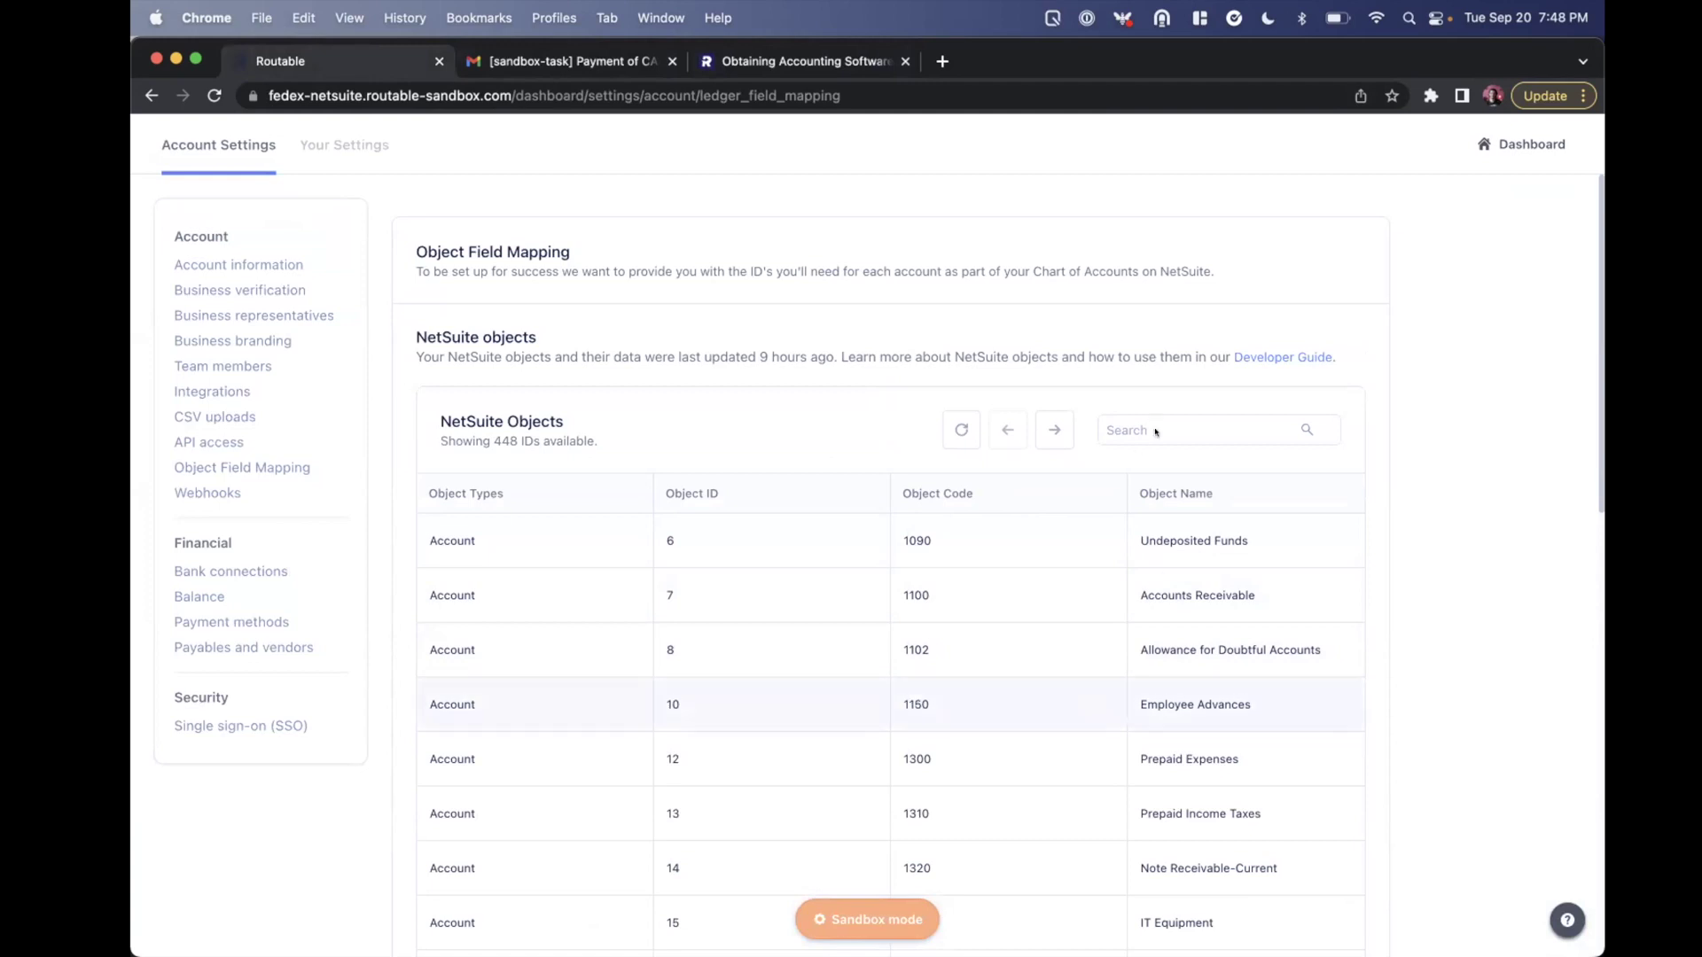
text(employe)
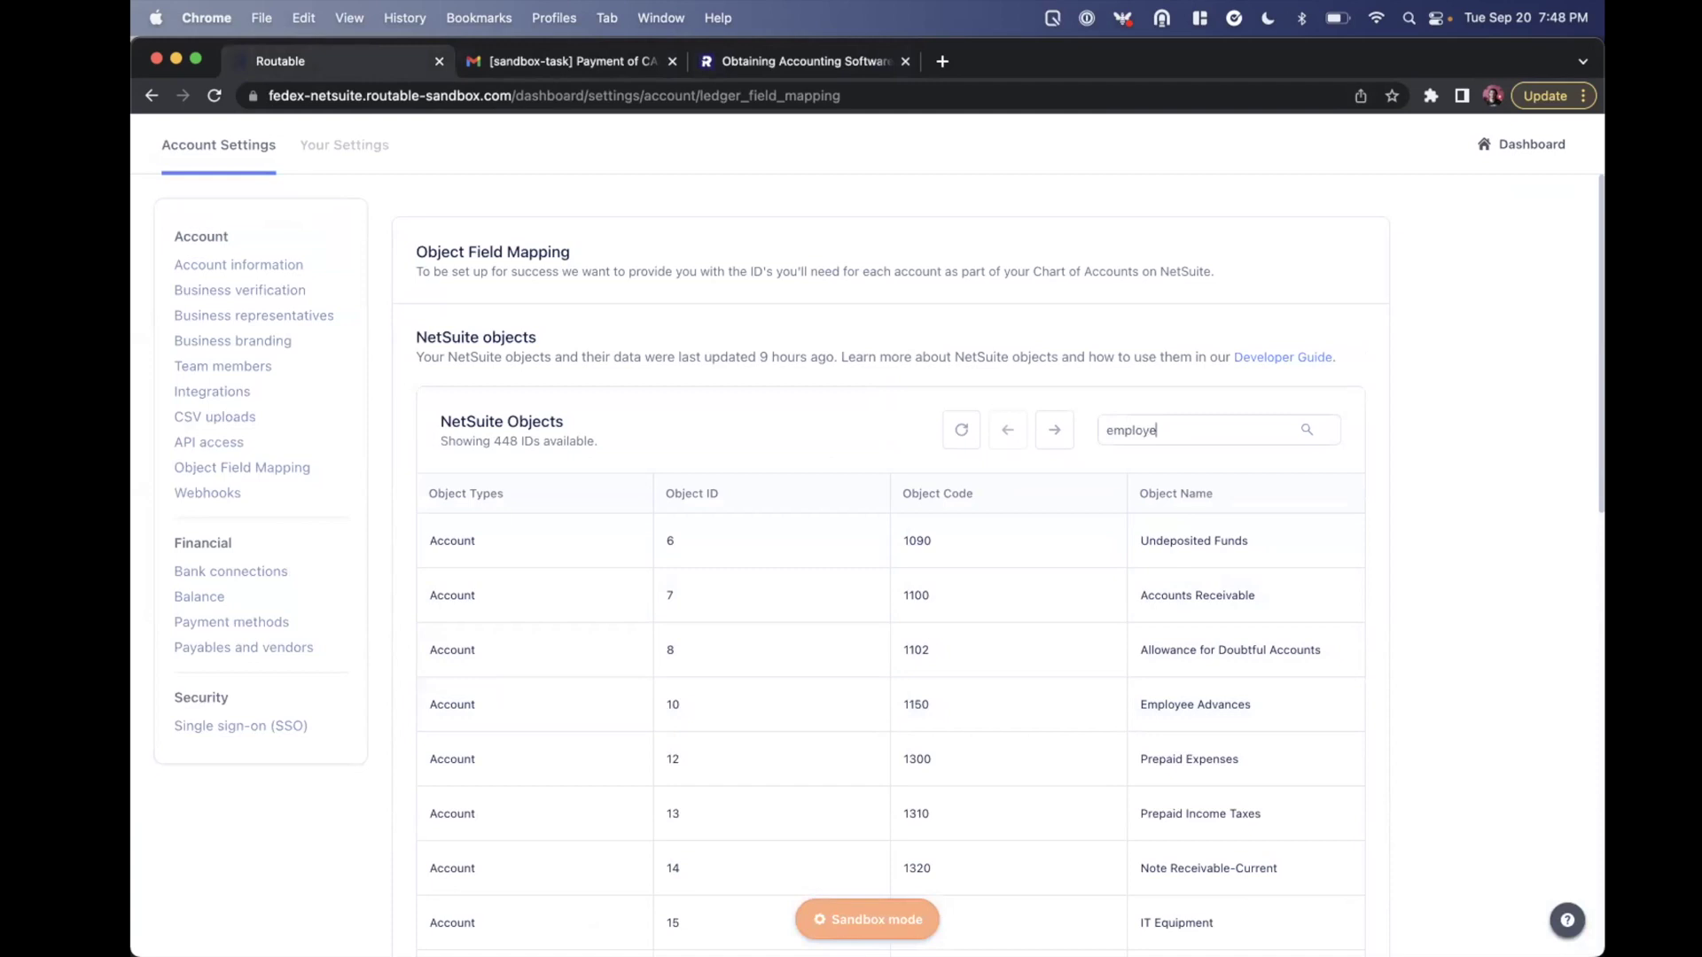
text(e advances)
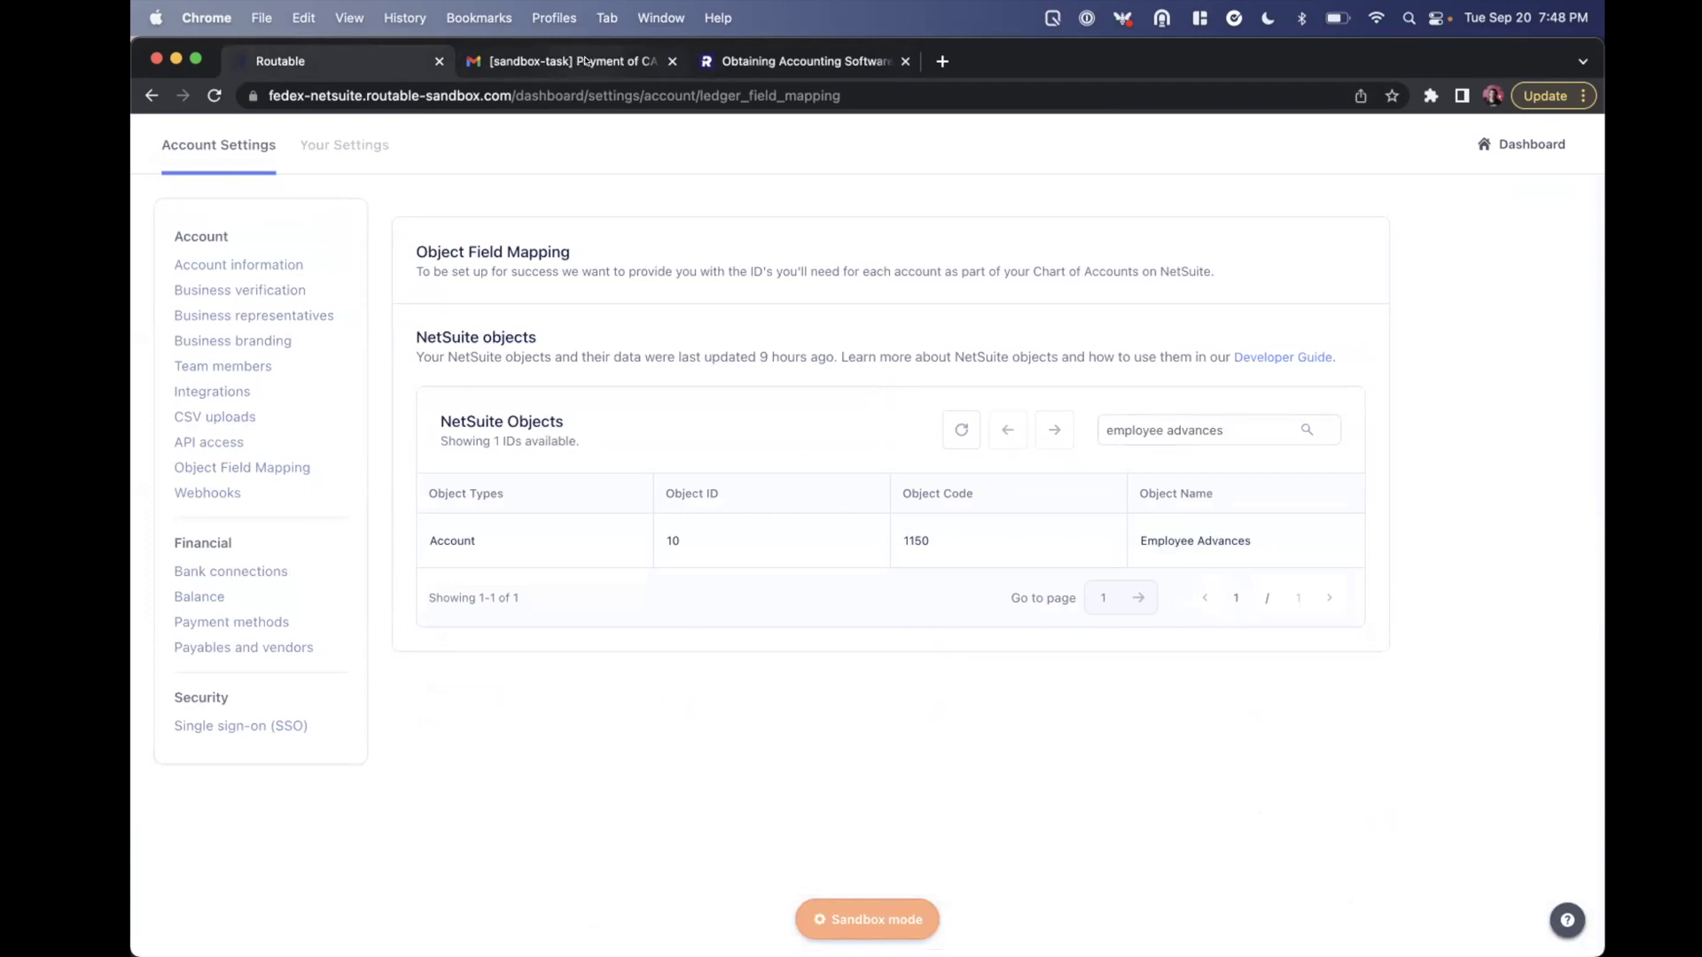
Look over the payment email and the Object IDs guide, then go back to Routable's bills inbox.
key(ctrl+Tab)
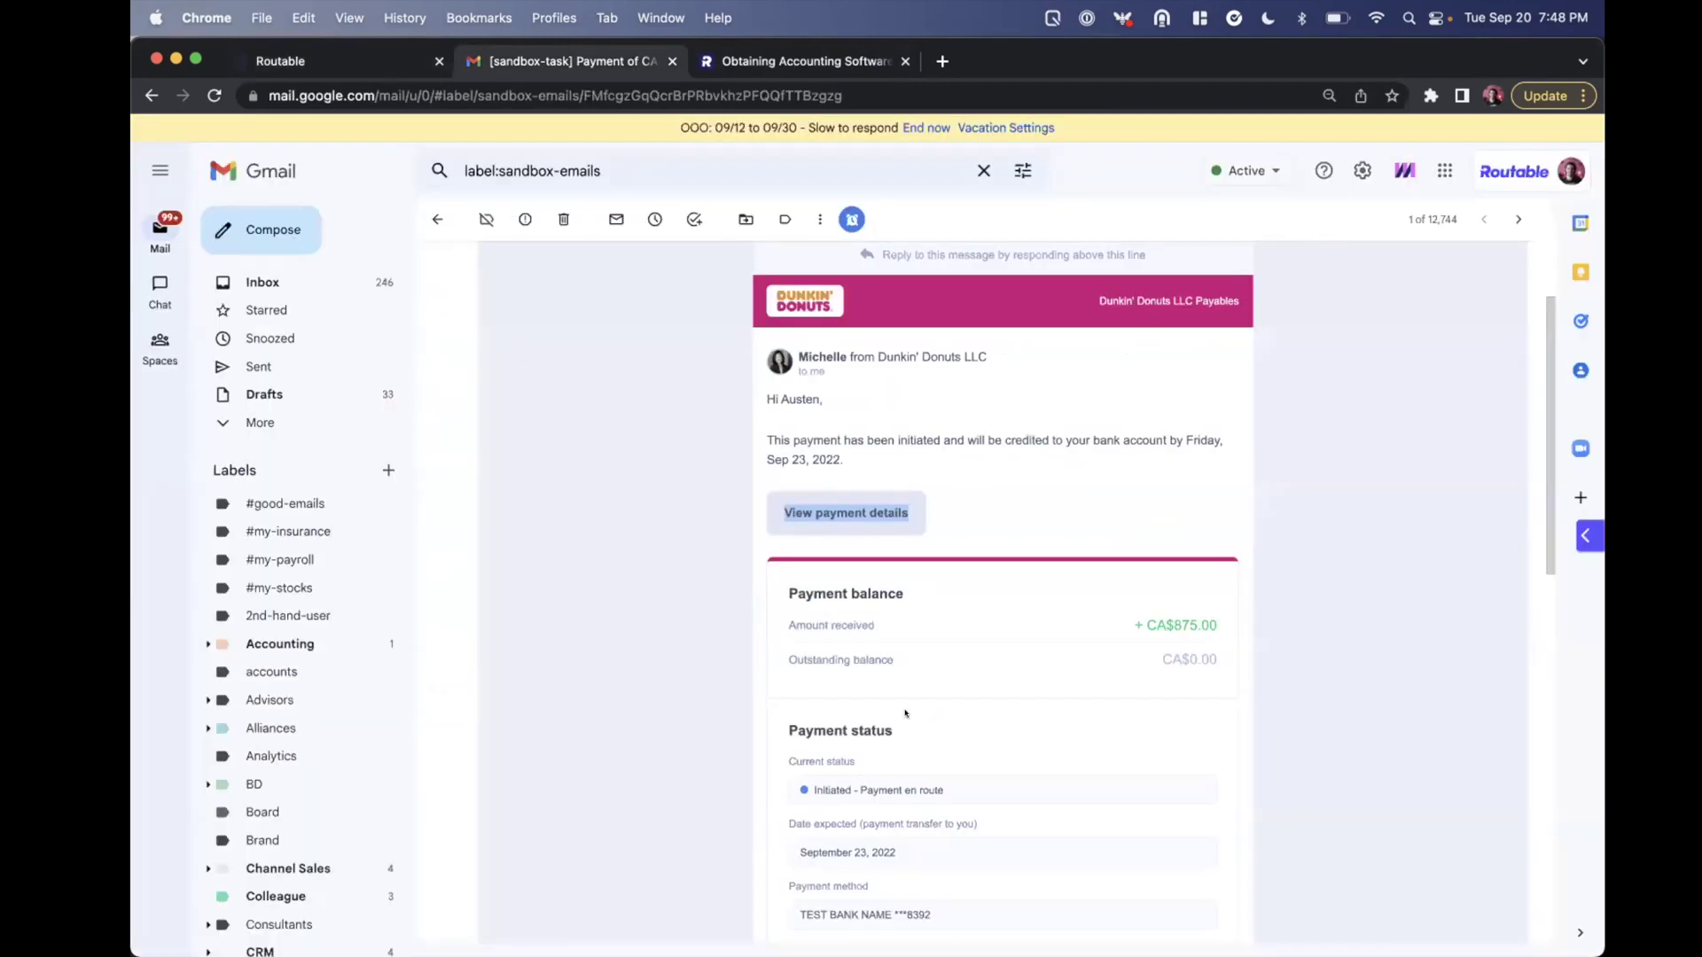
key(ctrl+Tab)
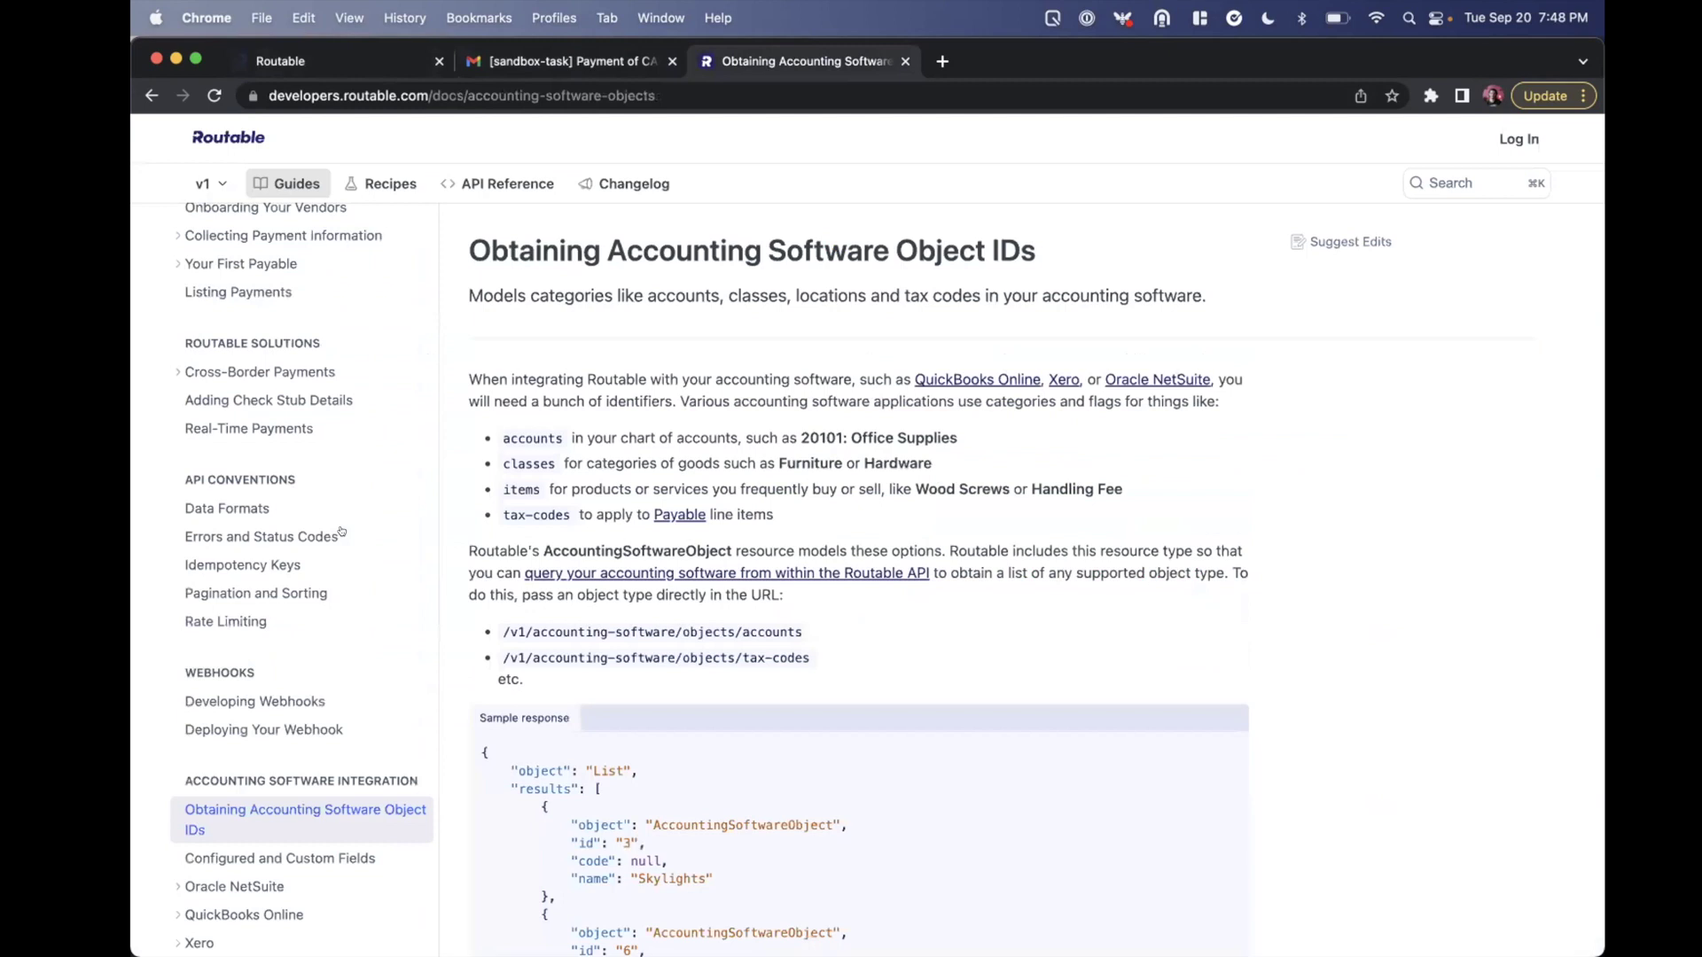
scroll(339, 532, up, 6)
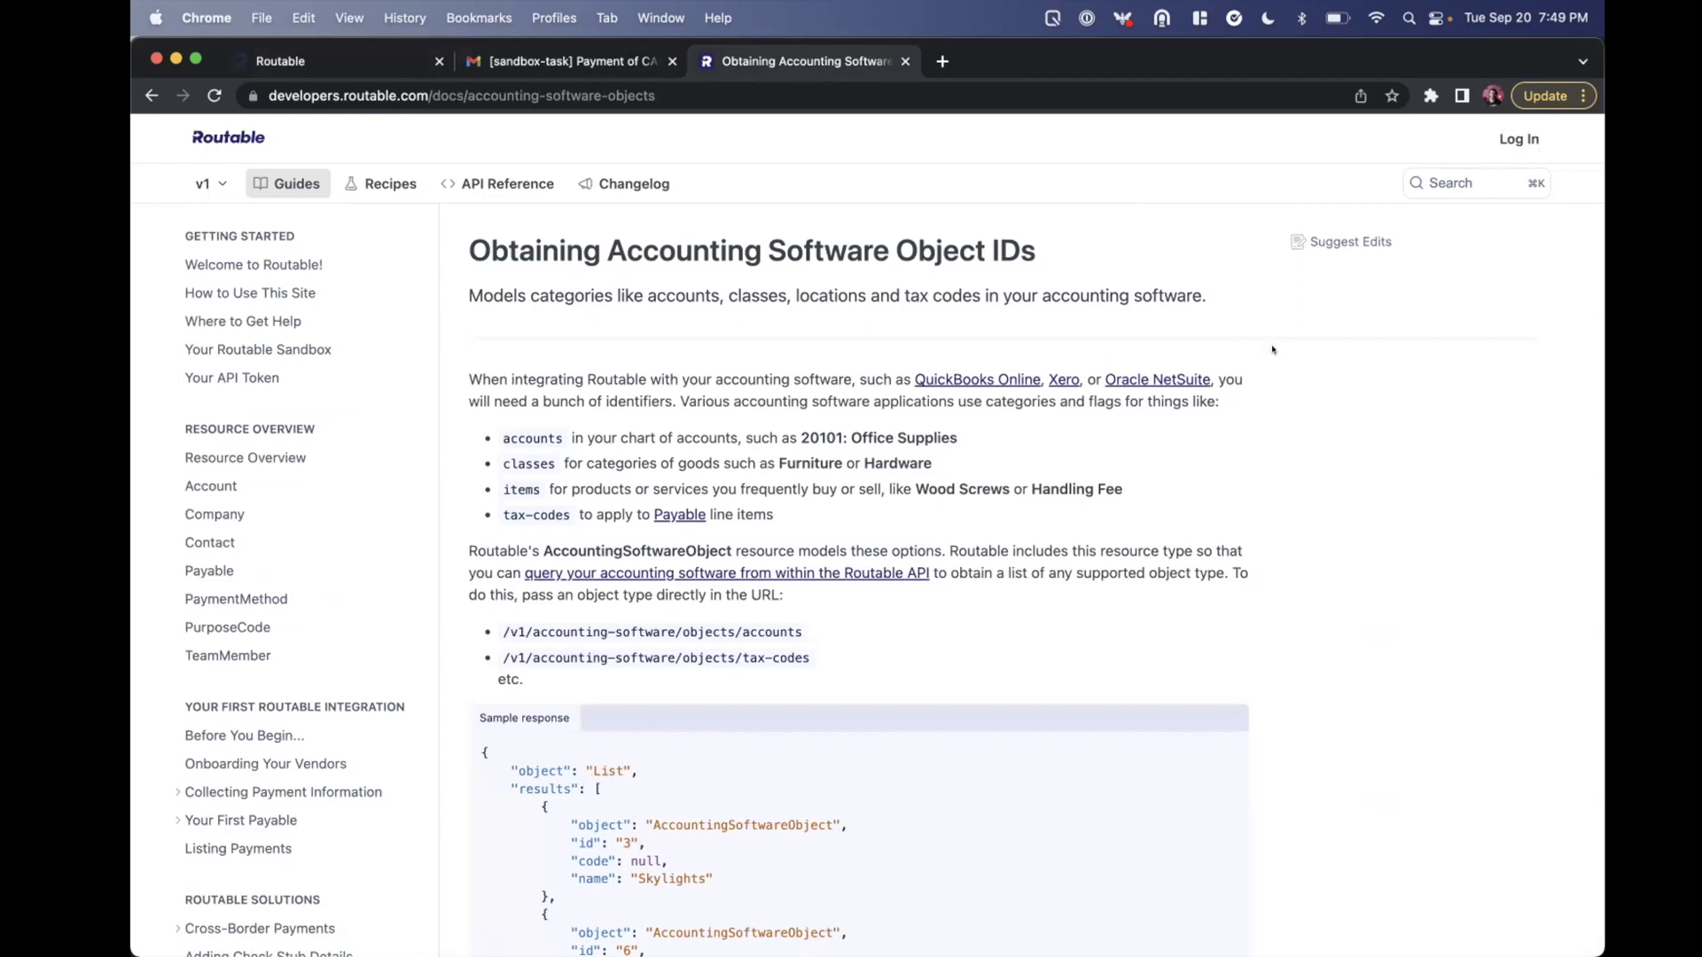
click(271, 57)
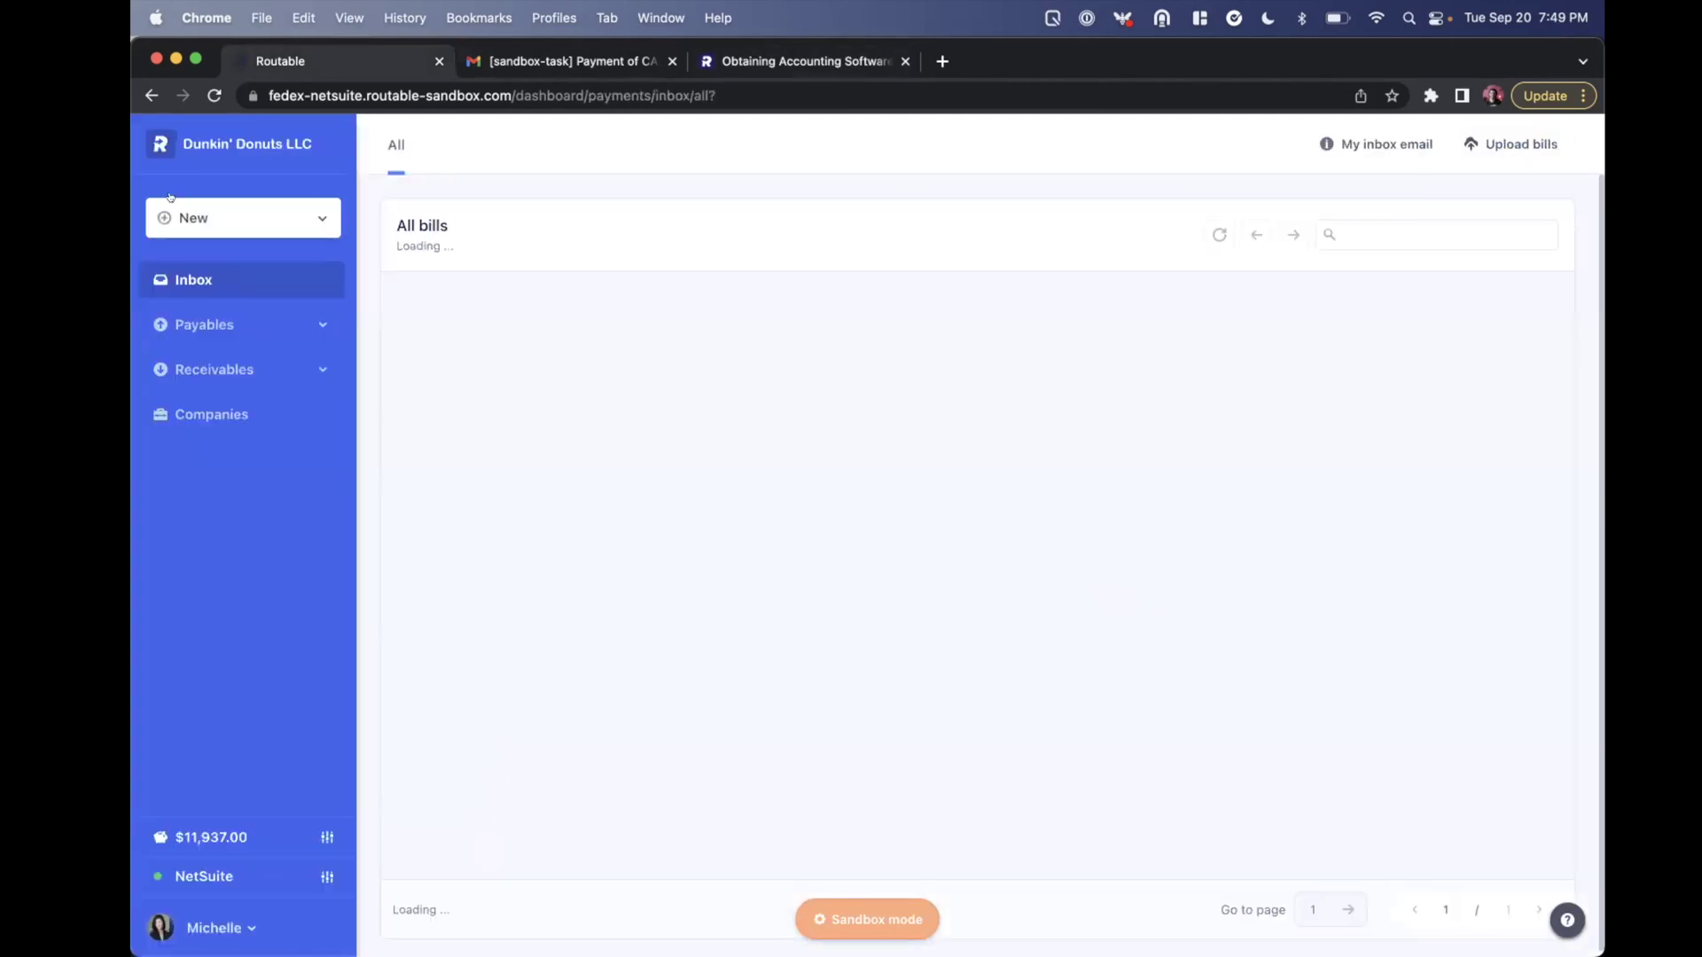
Create a new payment with Google Cloud, LLC as vendor and view its Bank Transfer payment details.
click(243, 218)
click(232, 328)
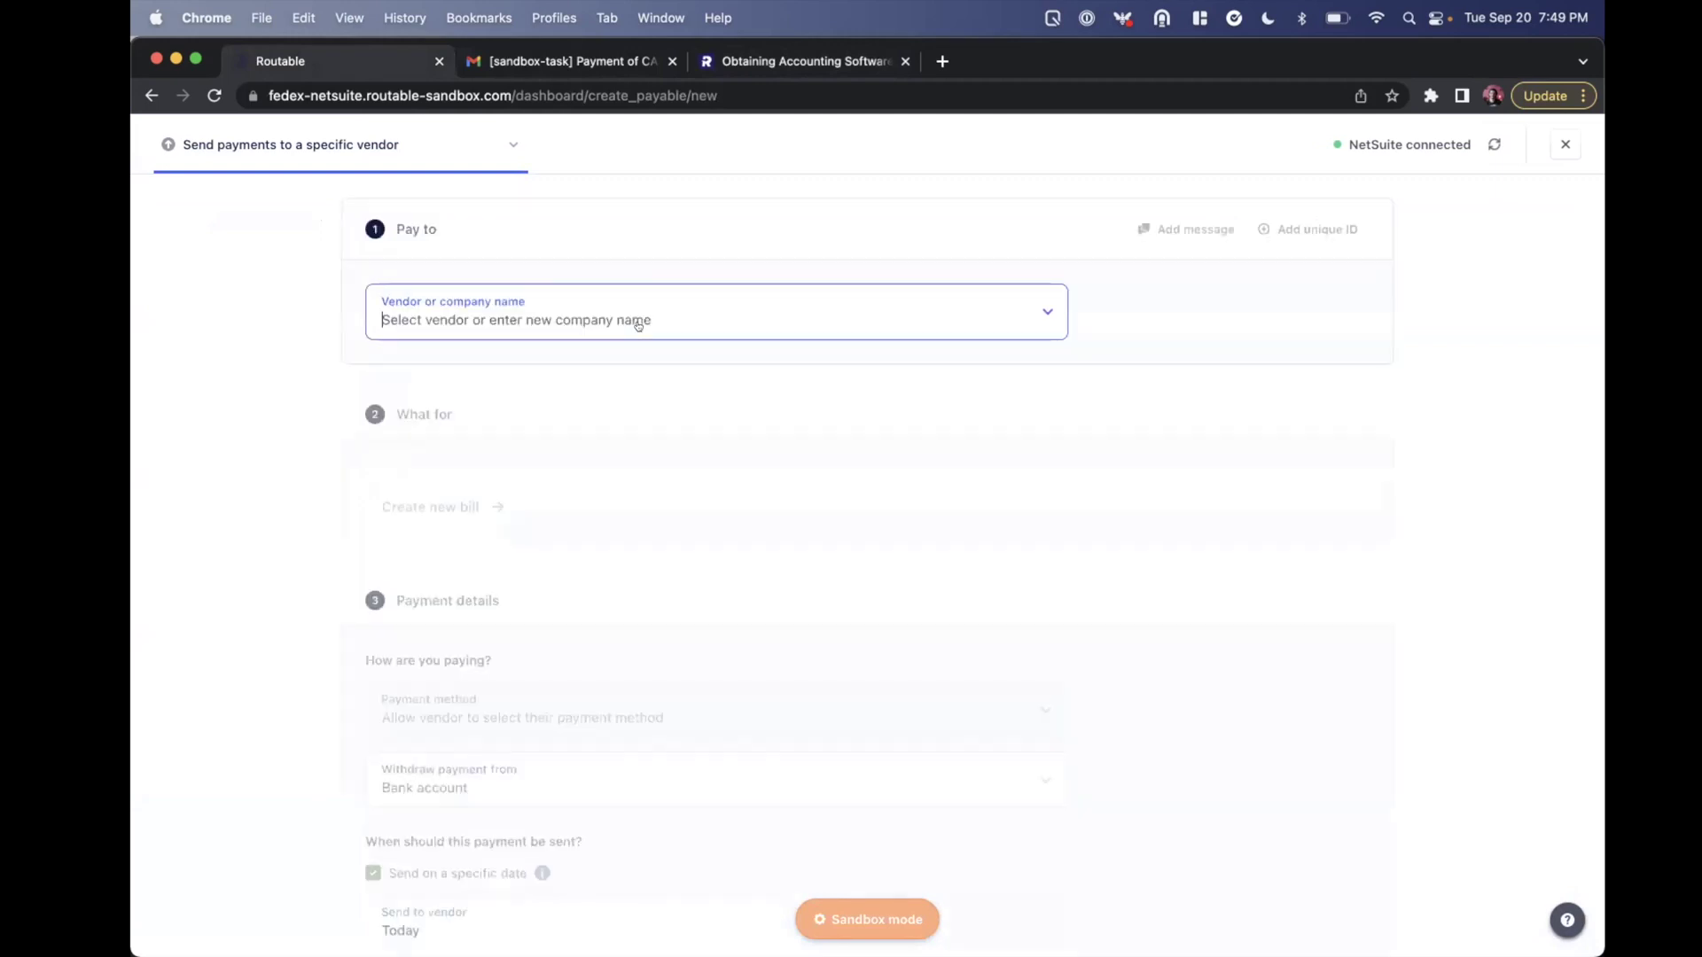
text(google)
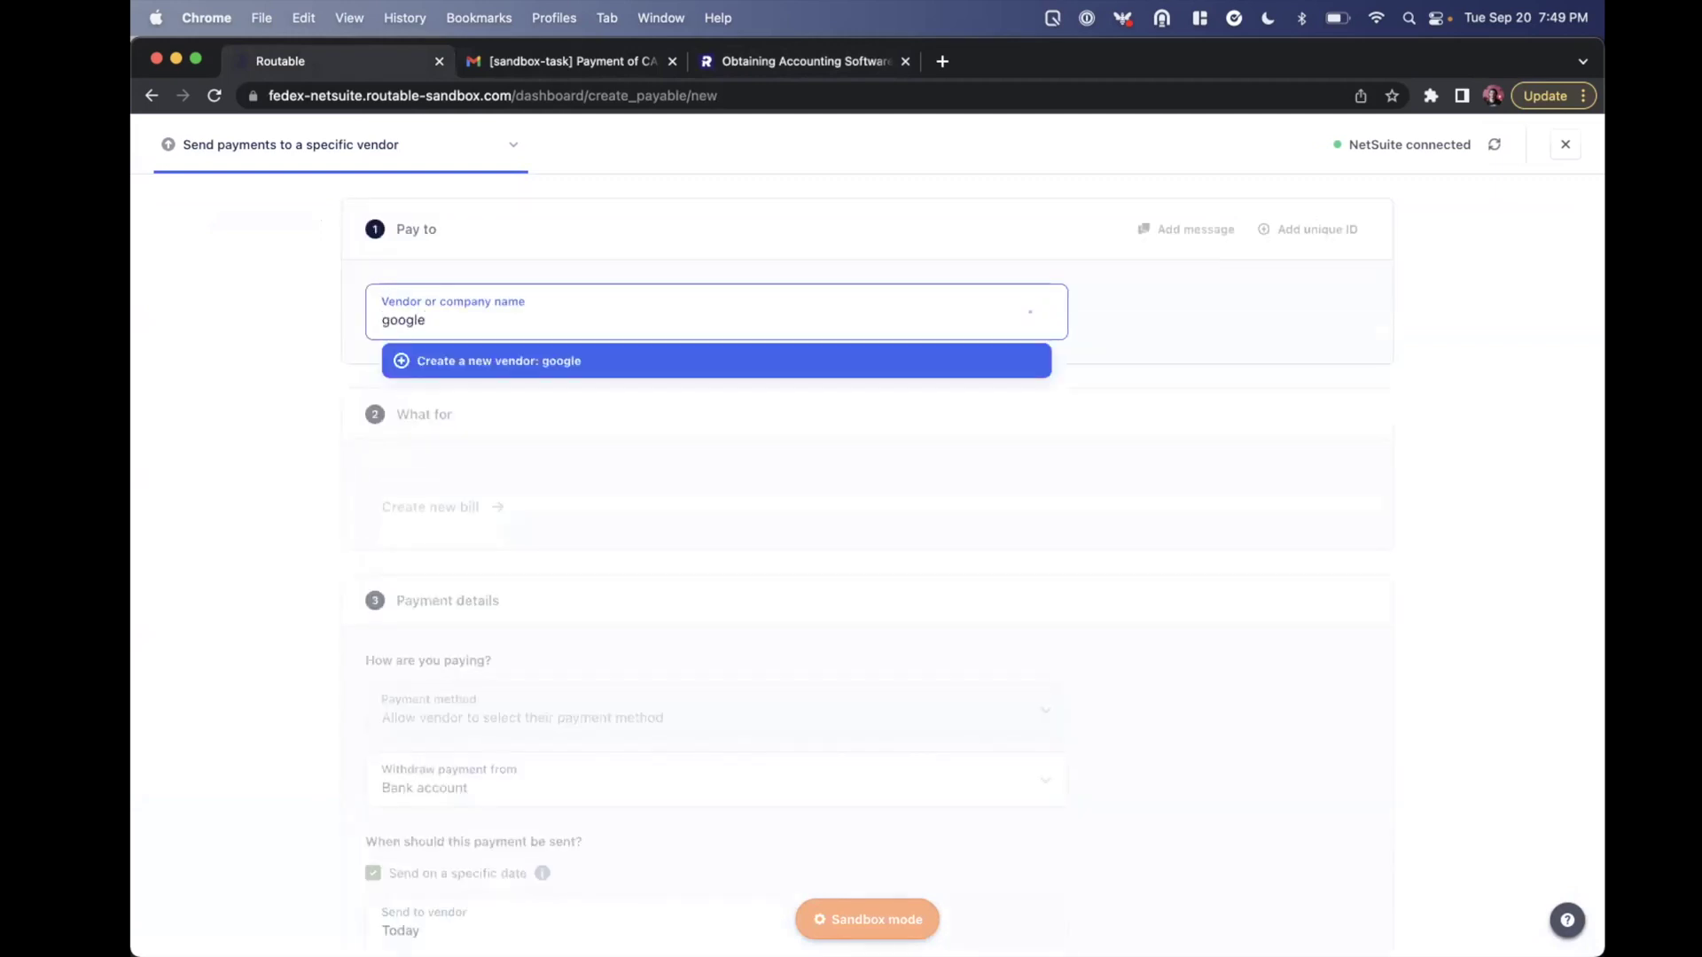
key(Down)
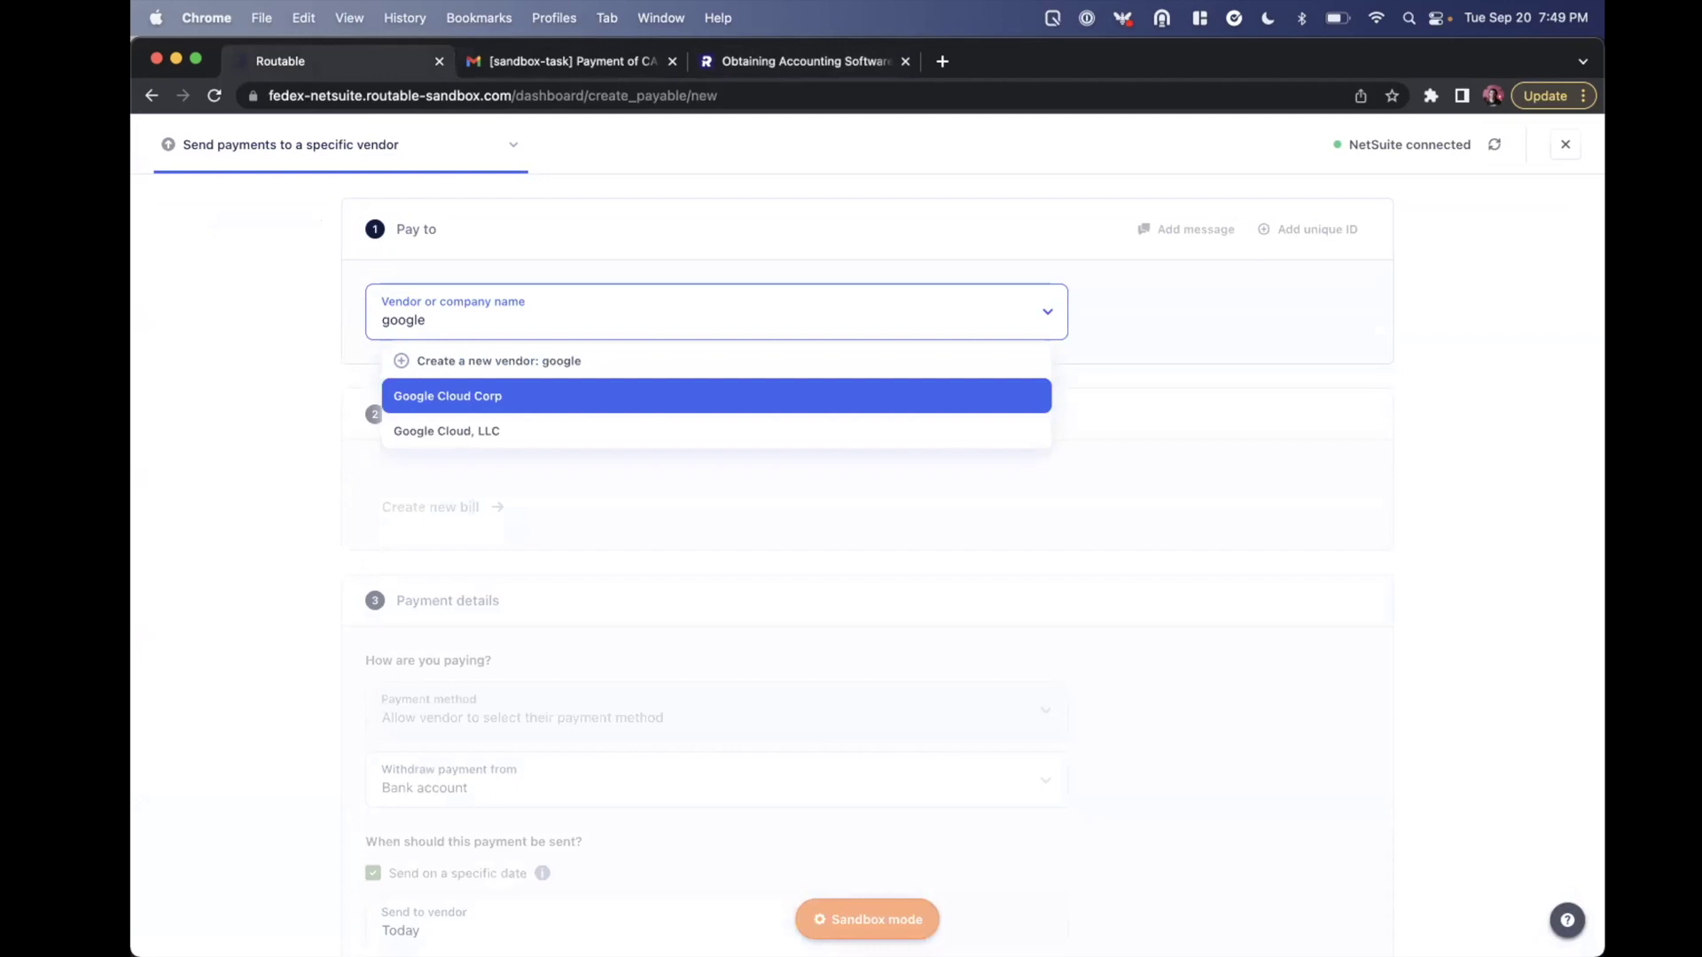
key(Escape)
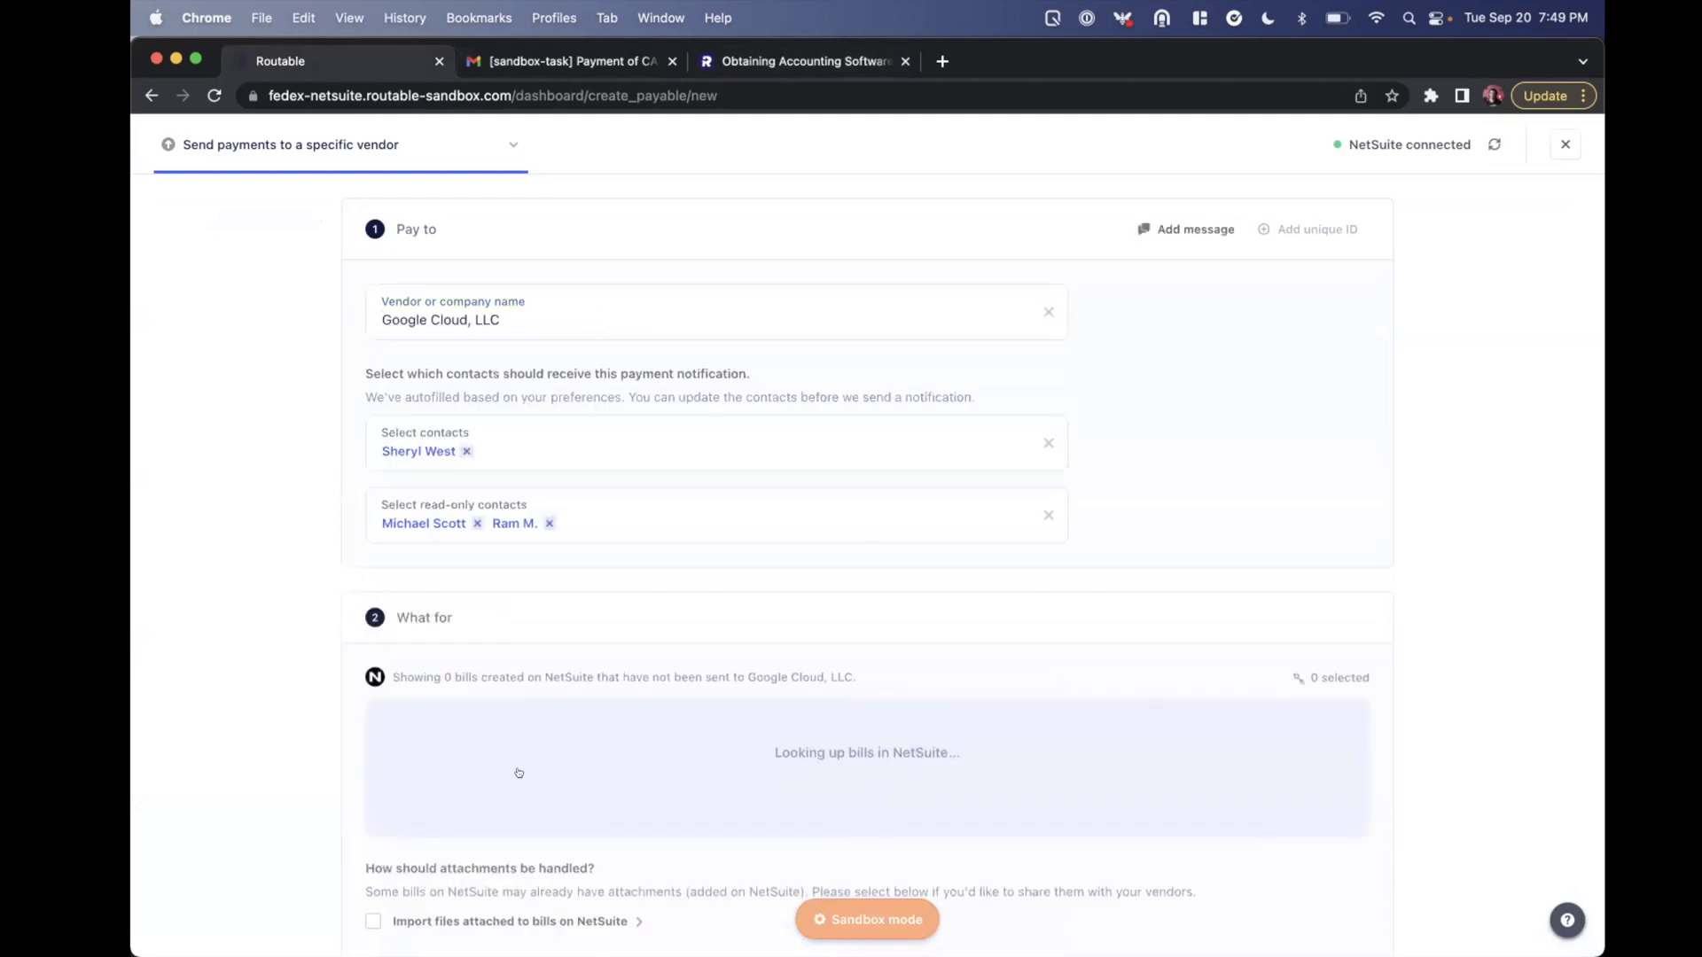
scroll(518, 772, down, 5)
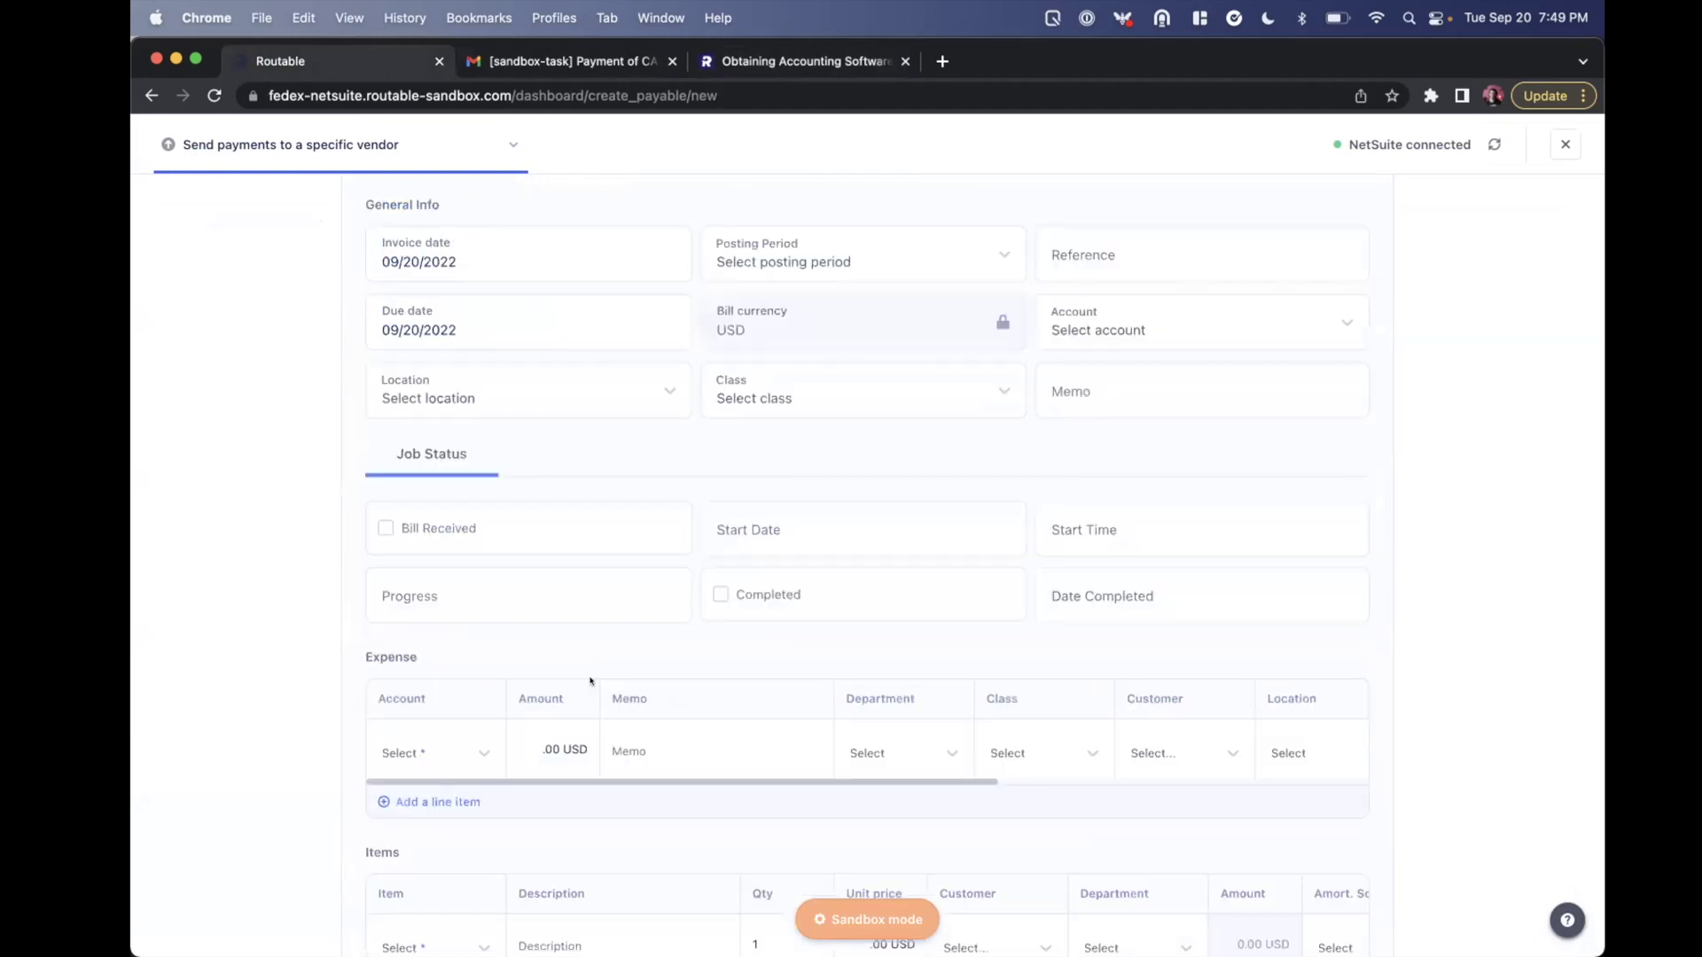
scroll(591, 678, down, 10)
scroll(594, 621, up, 8)
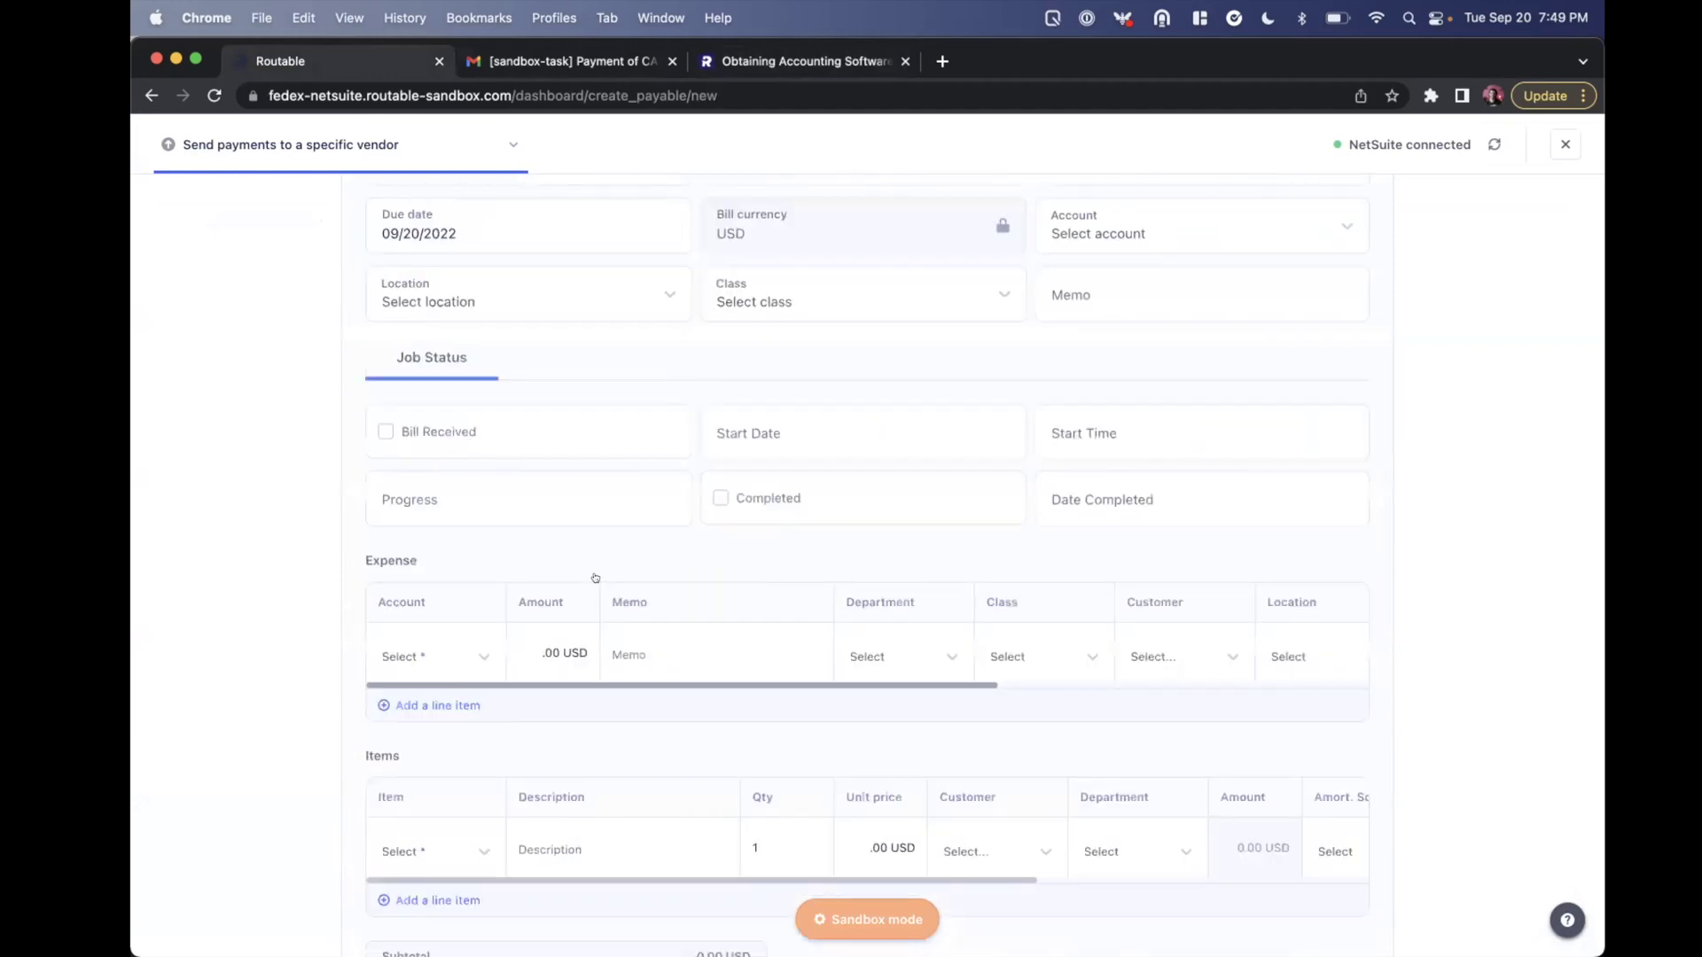
scroll(598, 583, down, 8)
scroll(593, 559, down, 10)
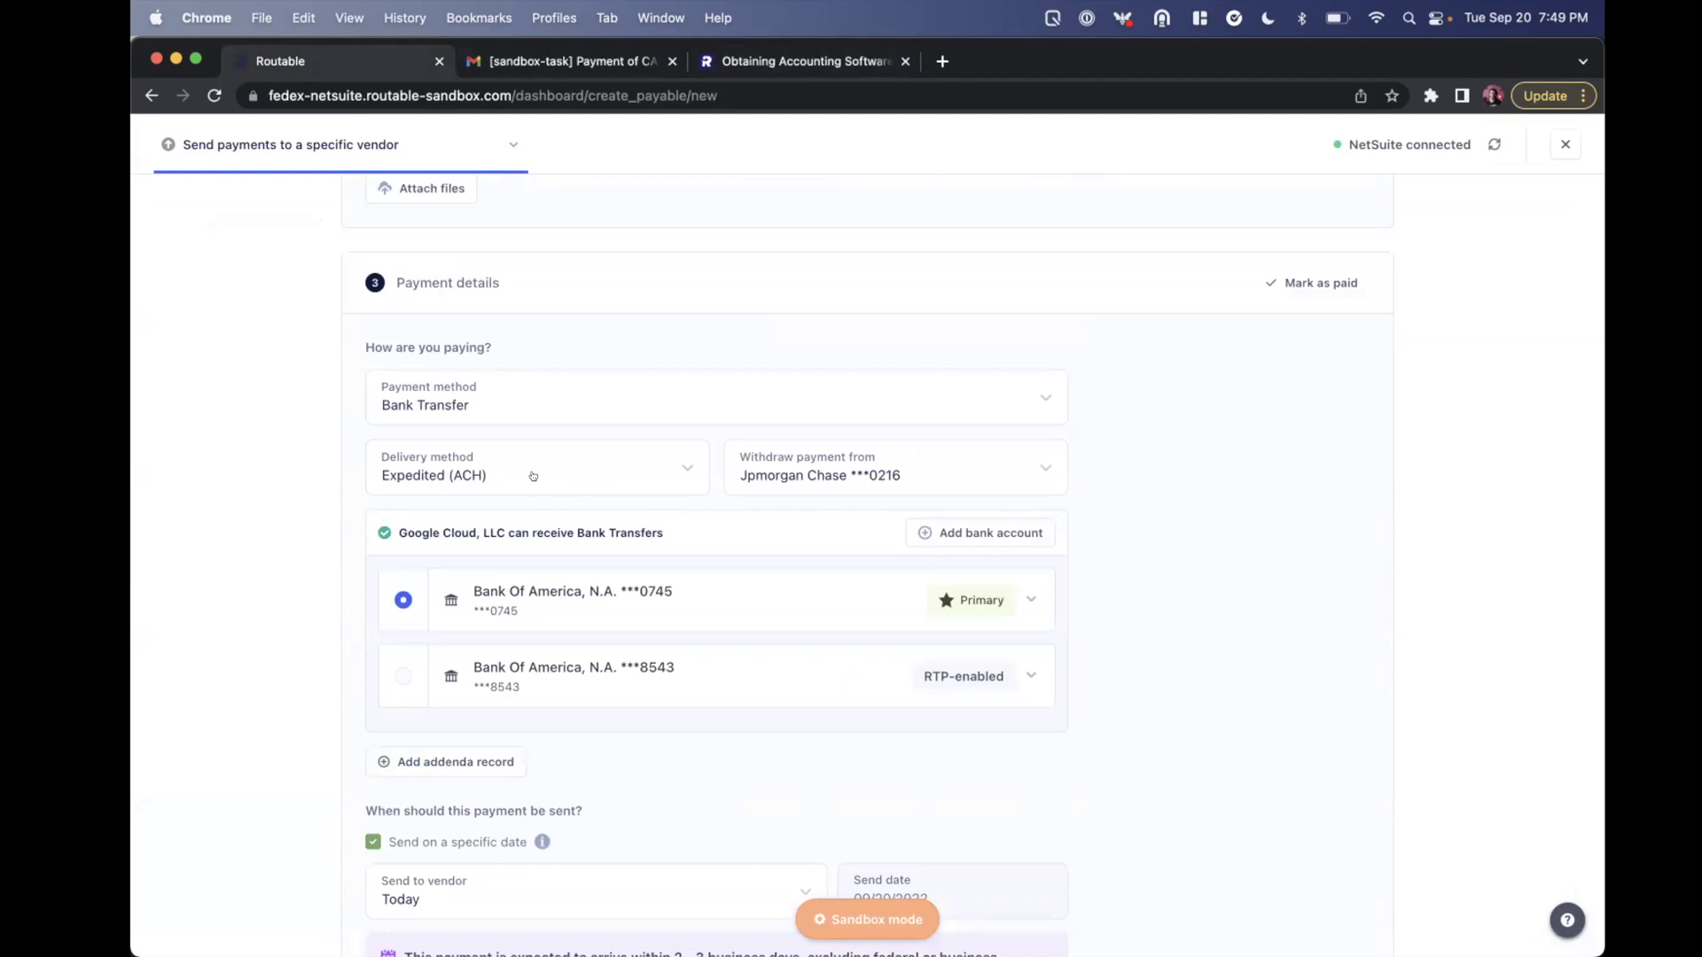
Change the Google Cloud payment's delivery method to Real-Time Payment (RTP), arriving today.
click(533, 476)
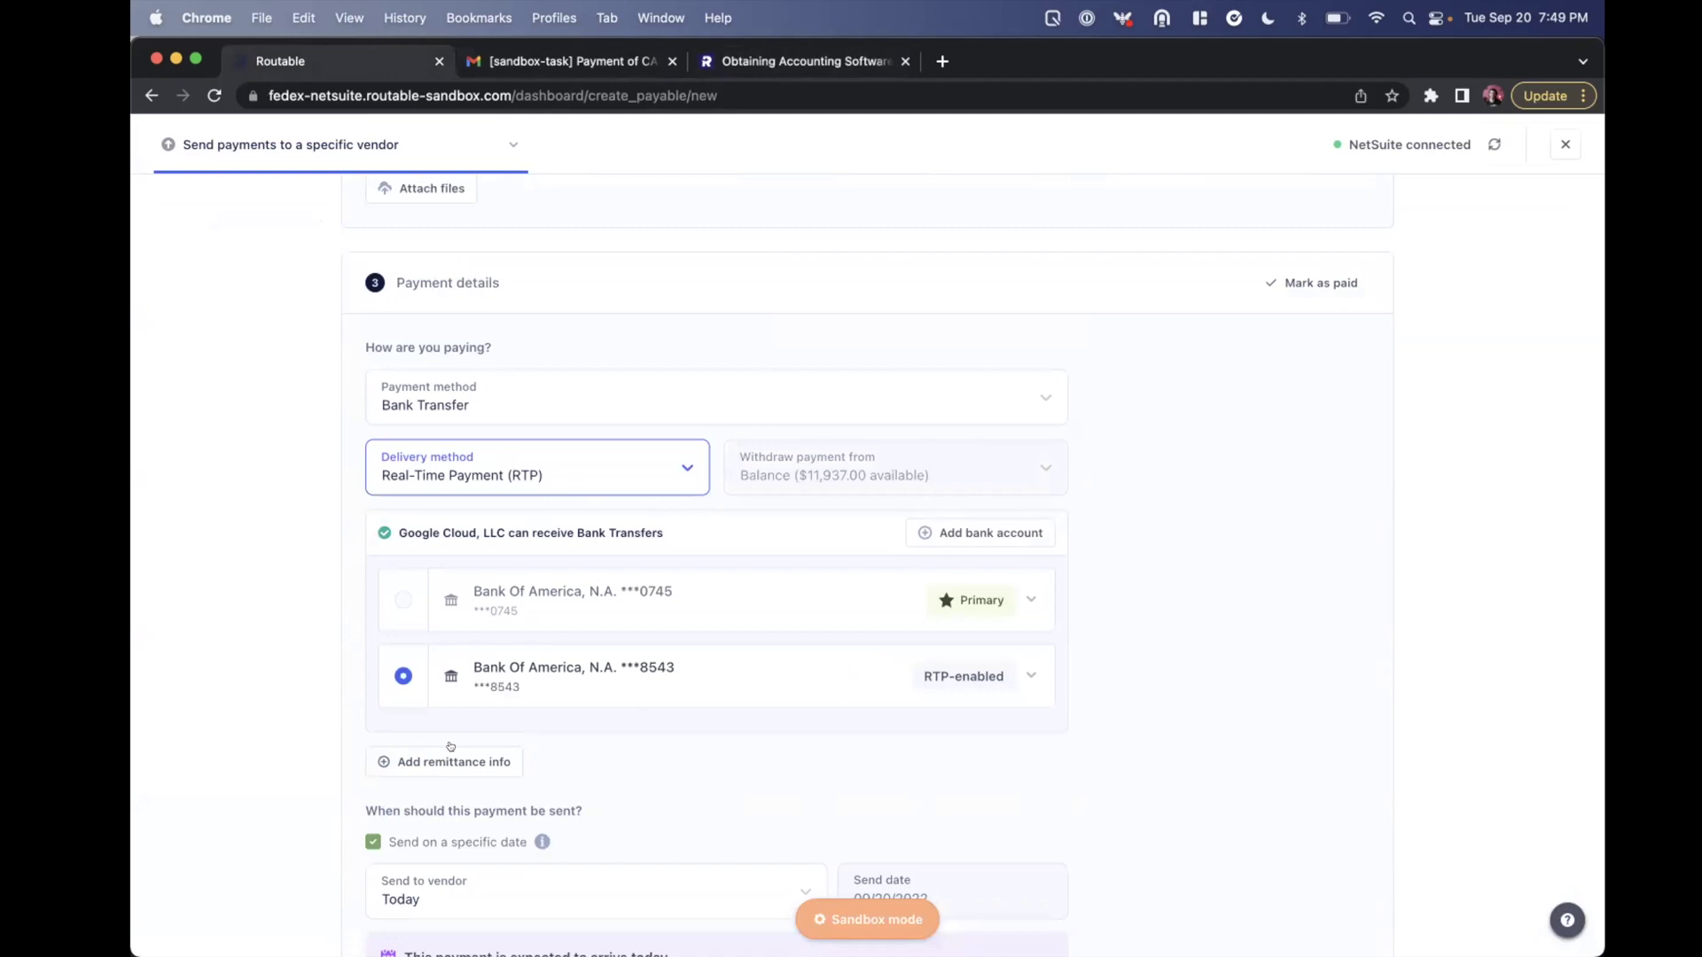
scroll(450, 747, down, 3)
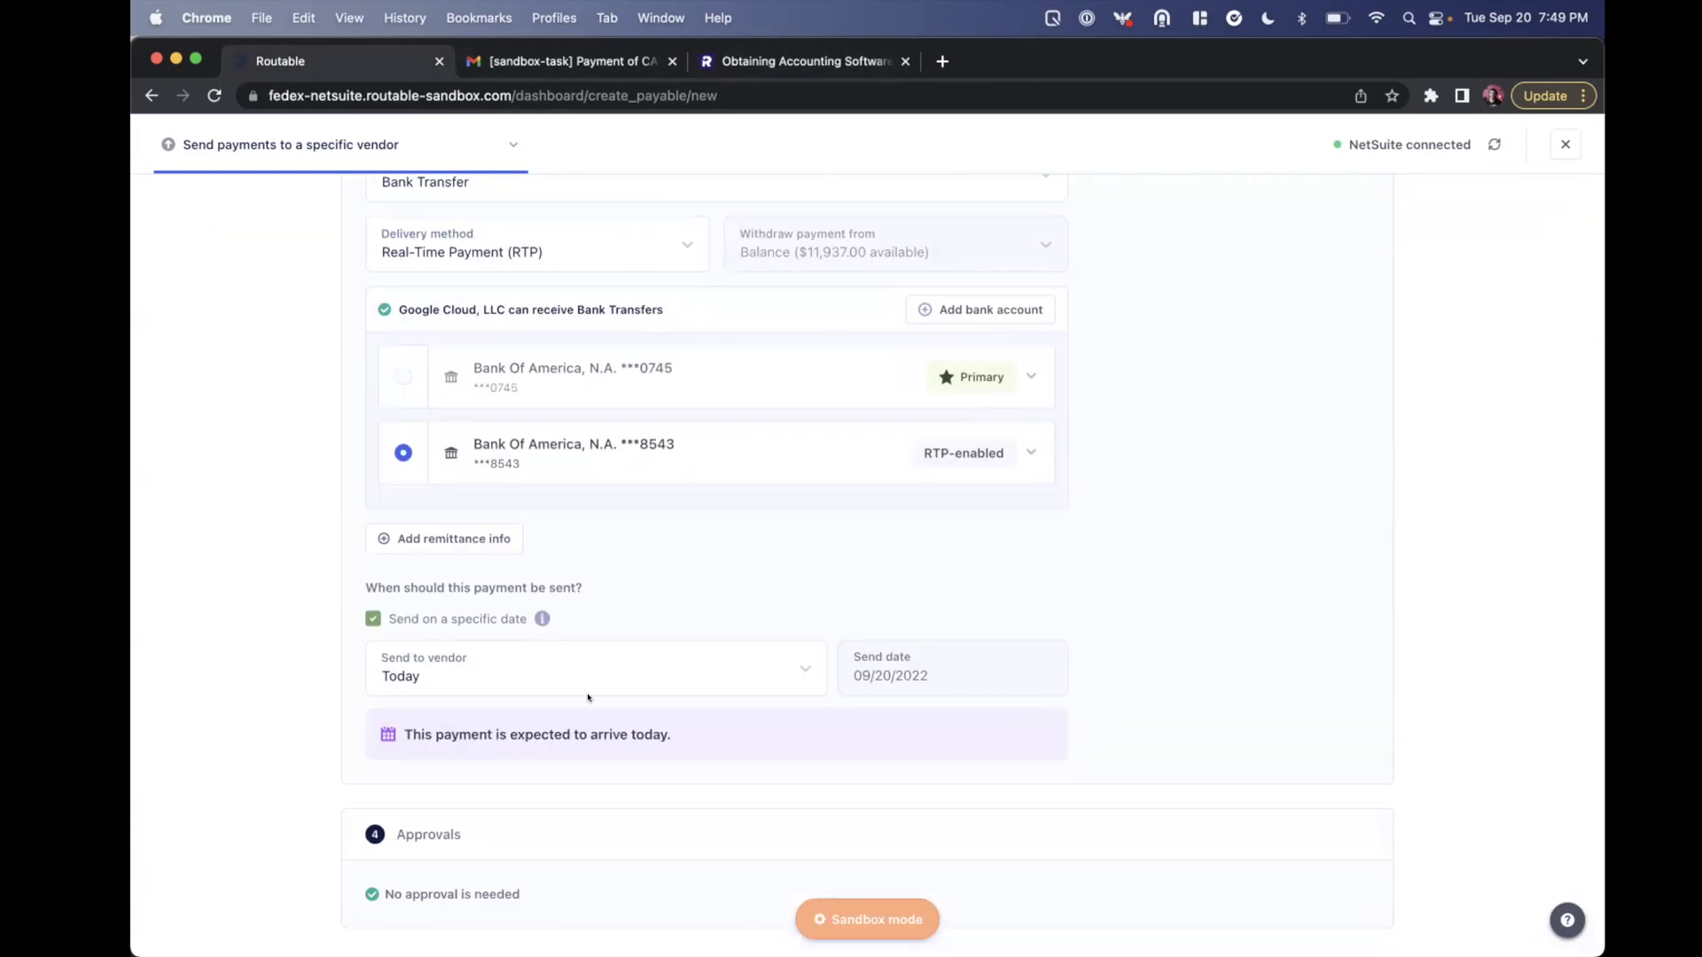
scroll(588, 698, up, 2)
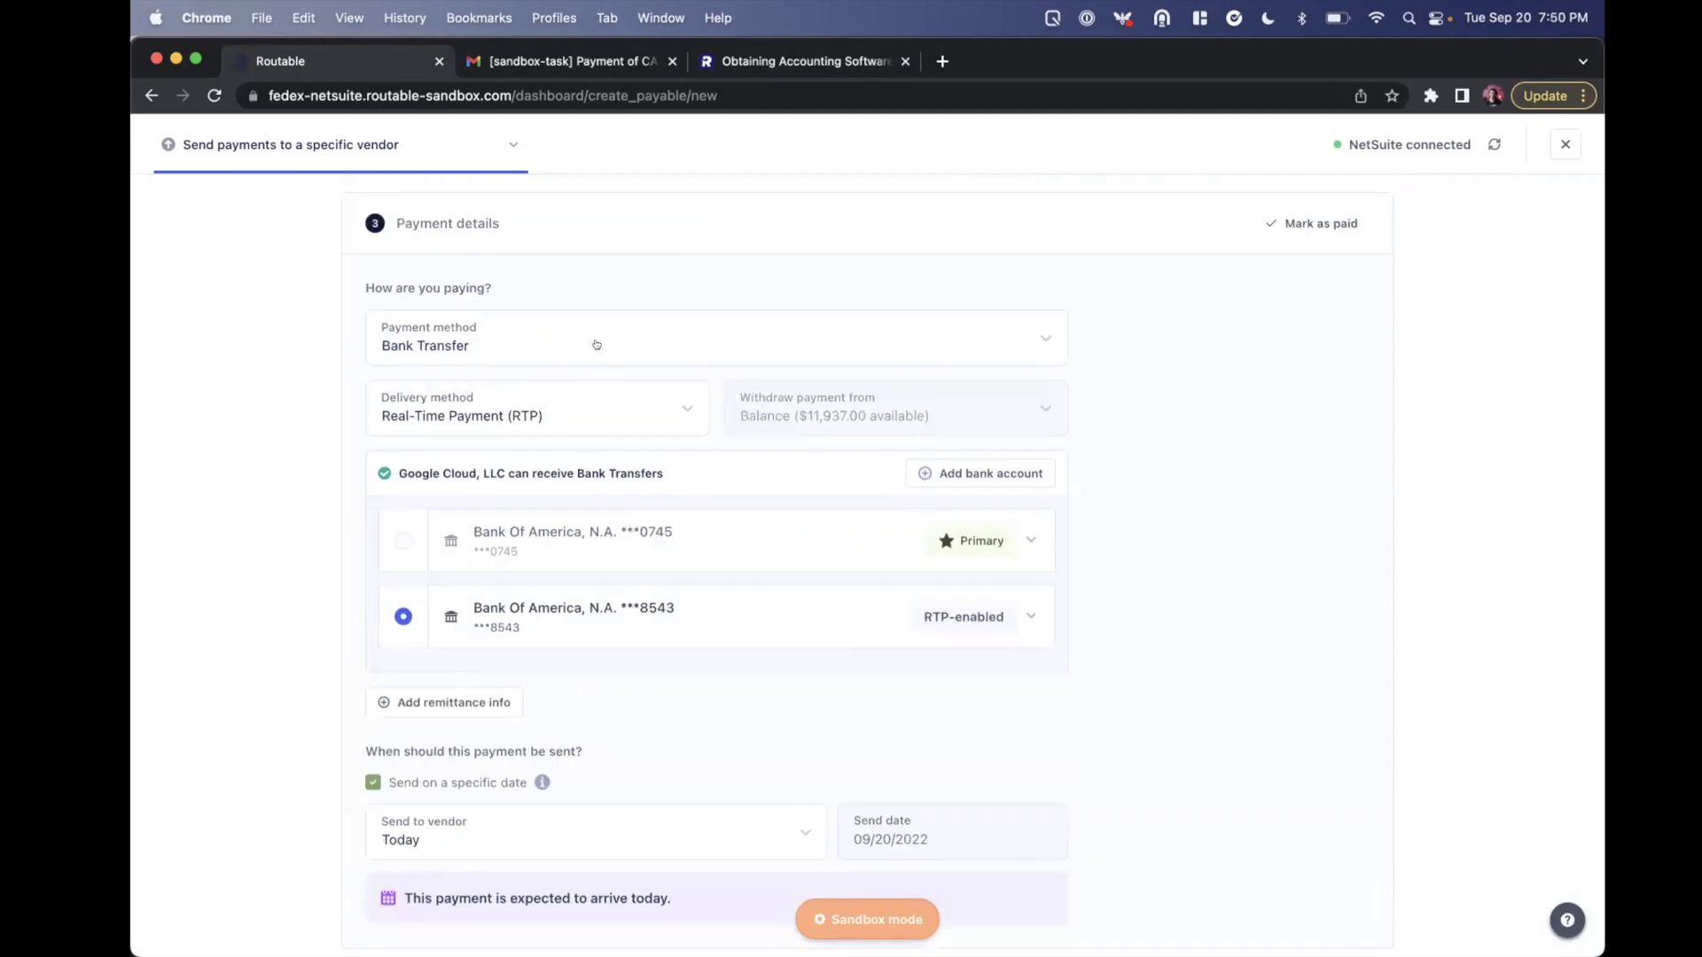